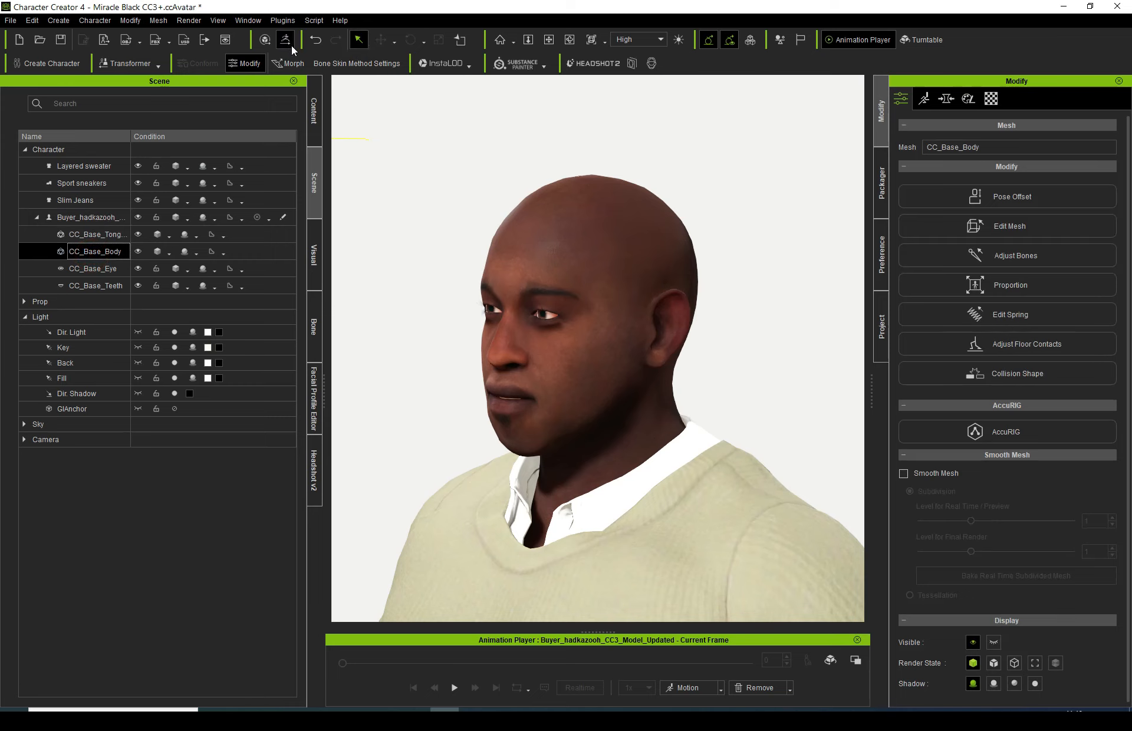
Send the CC_Base_Body mesh to ZBrush through GoZ with the Create template and A-Pose
{"action": "left_click", "coordinate": [285, 40]}
{"action": "left_click", "coordinate": [408, 186]}
{"action": "left_click", "coordinate": [386, 188]}
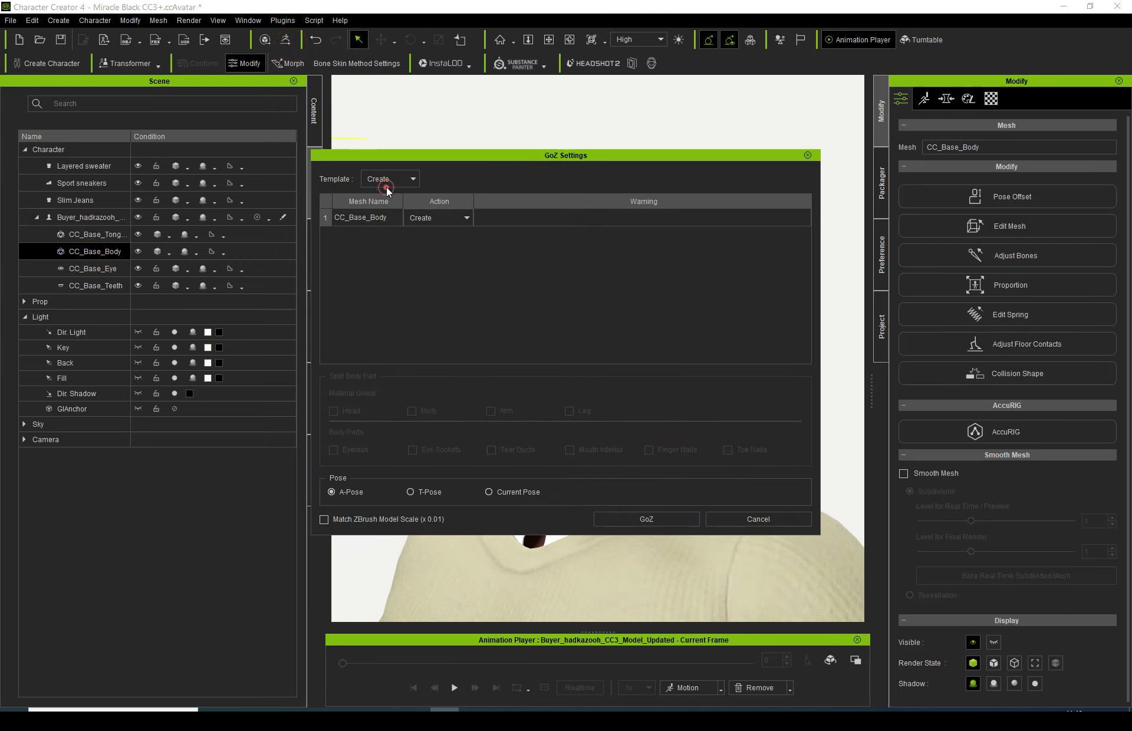
{"action": "left_click", "coordinate": [649, 519]}
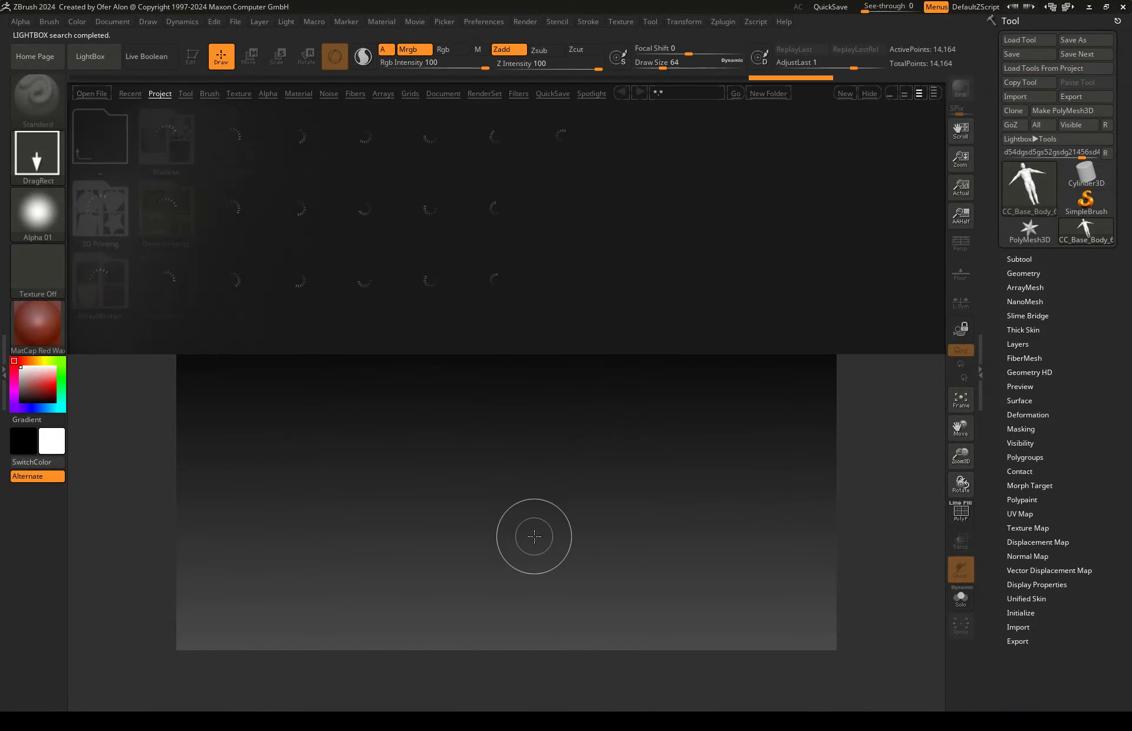
Hide LightBox and put the imported body into Edit mode, framed in full
{"action": "left_click", "coordinate": [94, 56]}
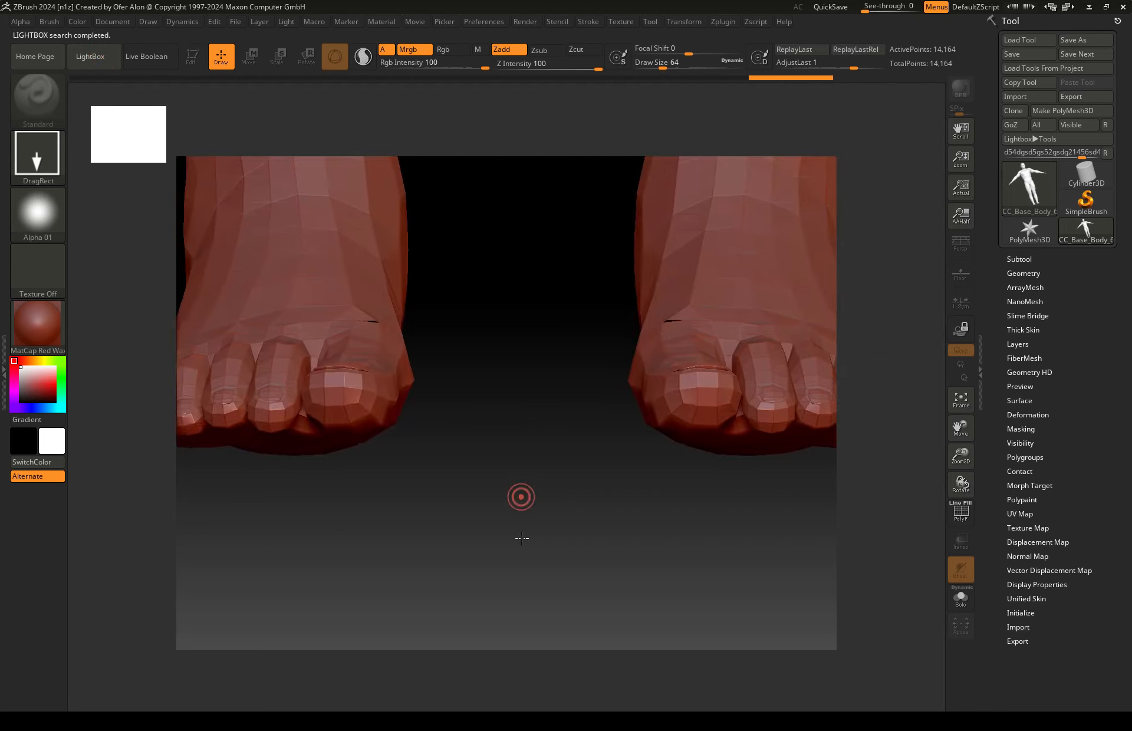
{"action": "left_click", "coordinate": [466, 22]}
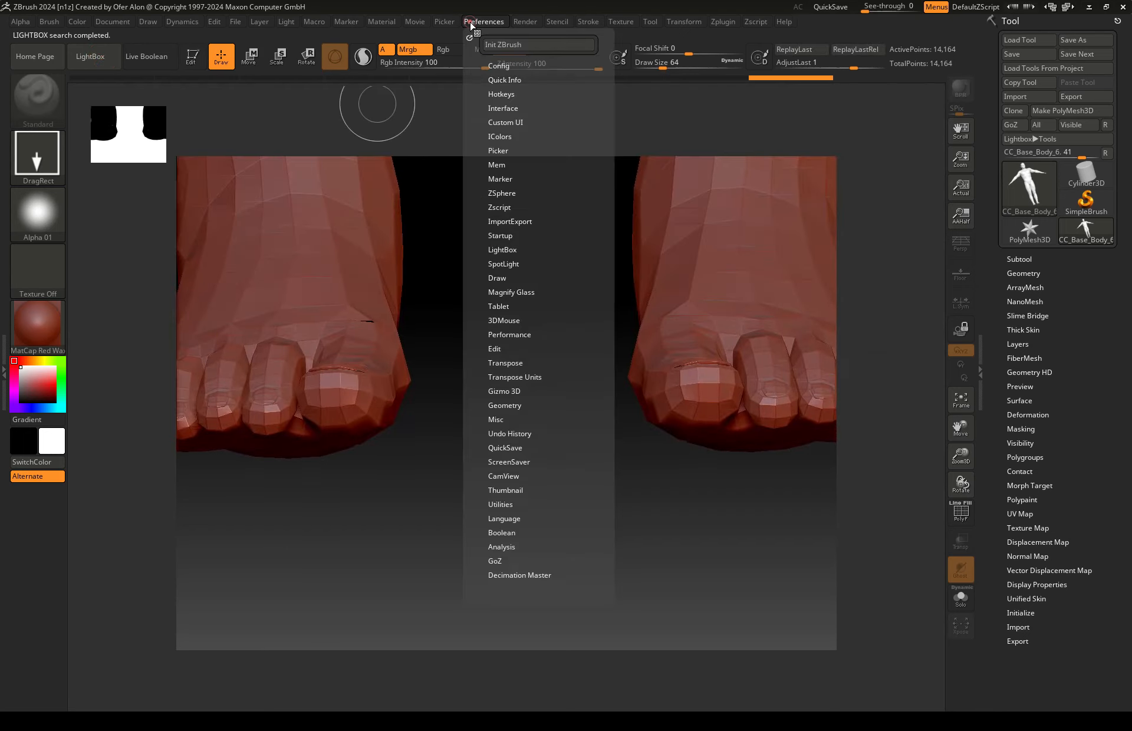
{"action": "left_click", "coordinate": [472, 23]}
{"action": "left_click", "coordinate": [193, 56]}
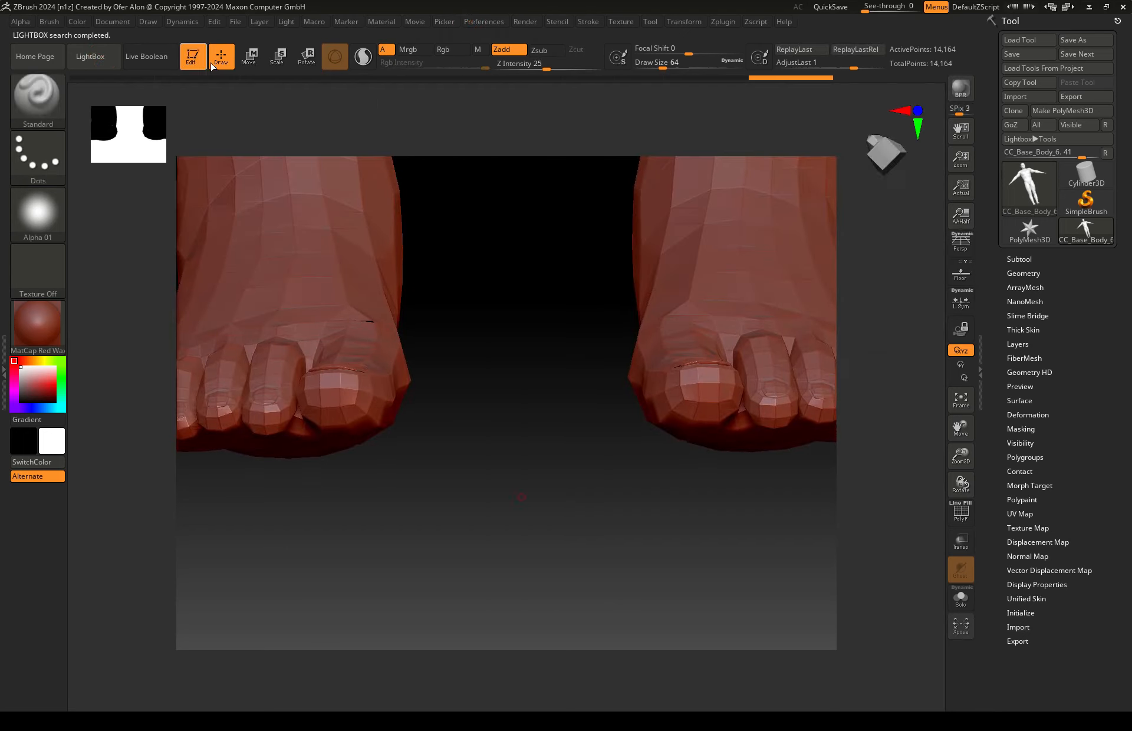
{"action": "left_click", "coordinate": [960, 401]}
Set the Draw preferences to a Max Brush Size of 5000 and a Dynamic Brush Scale of about 24.7
{"action": "left_click", "coordinate": [485, 21]}
{"action": "left_click", "coordinate": [511, 277]}
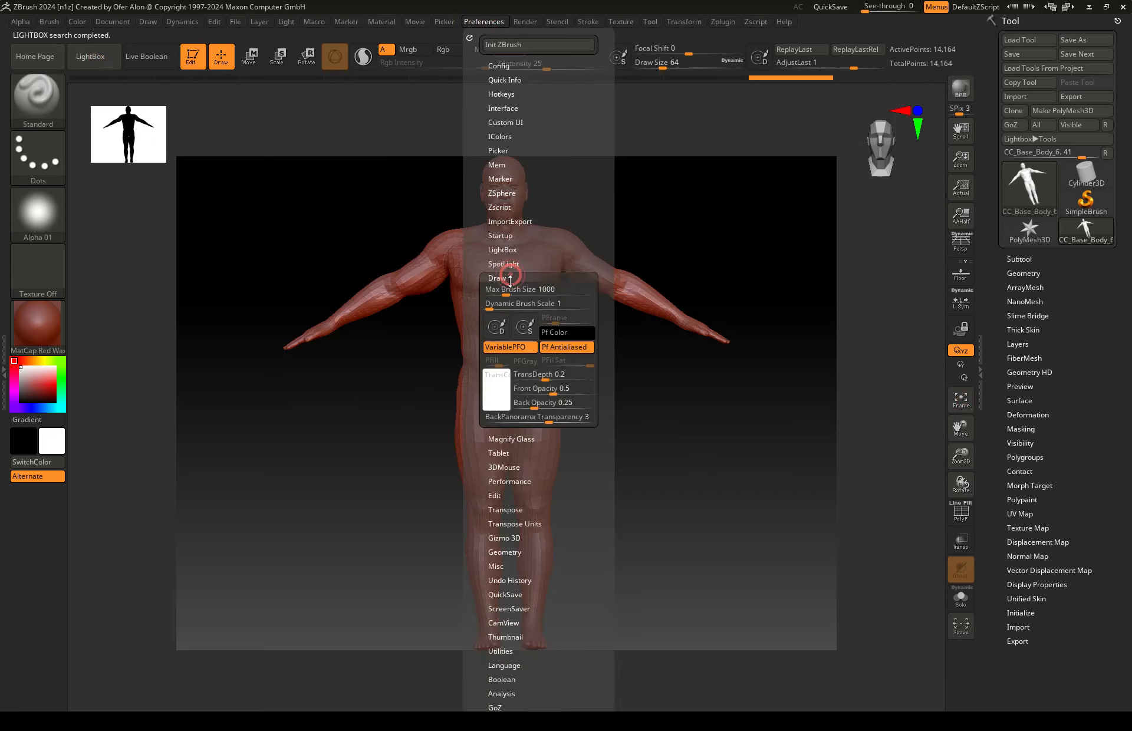
{"action": "left_click_drag", "start_coordinate": [510, 289], "coordinate": [592, 289]}
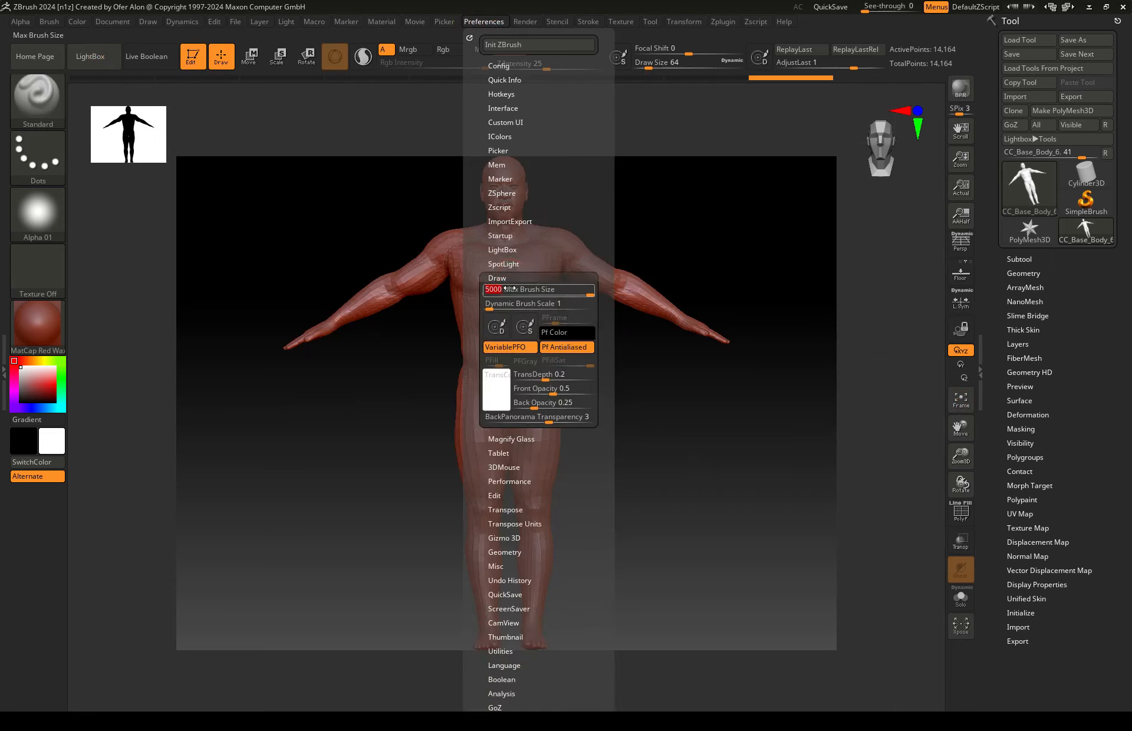
{"action": "left_click_drag", "start_coordinate": [510, 305], "coordinate": [536, 293]}
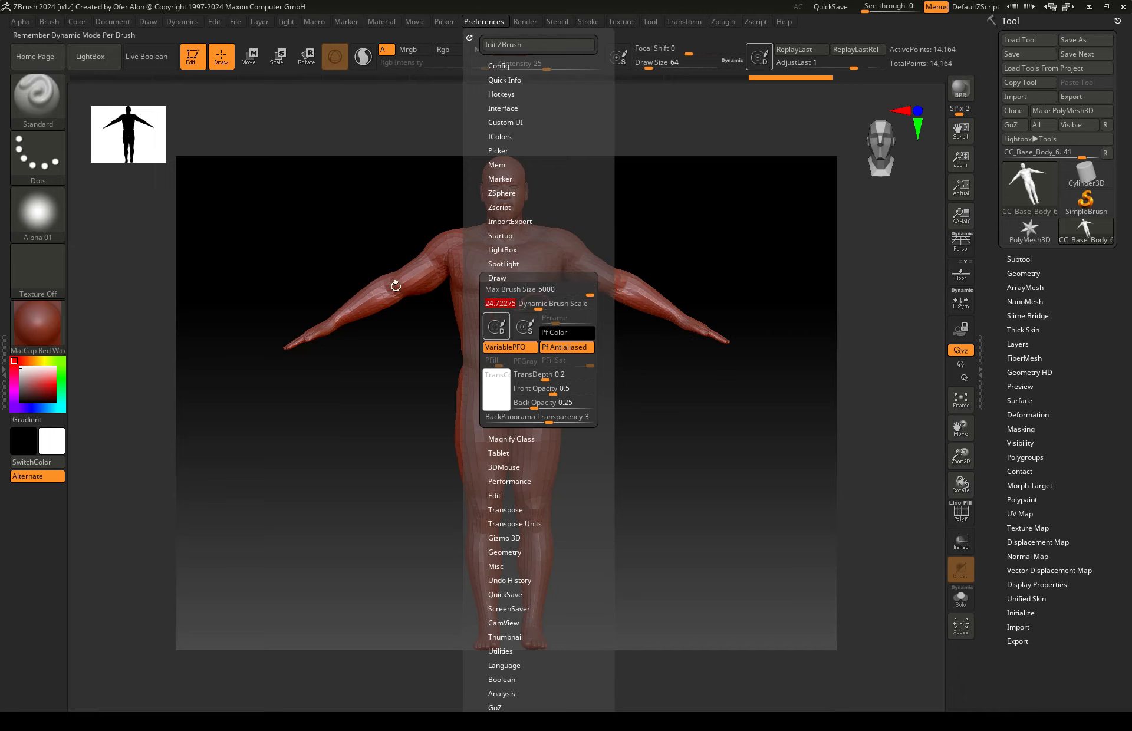
Bring the head into a close side profile and set the Draw Size to about 29
{"action": "mouse_move", "coordinate": [397, 283]}
{"action": "right_mouse_down", "text": "ctrl"}
{"action": "mouse_move", "coordinate": [439, 307]}
{"action": "mouse_move", "coordinate": [648, 353]}
{"action": "right_mouse_up", "text": "ctrl"}
{"action": "left_click_drag", "start_coordinate": [961, 158], "coordinate": [964, 171]}
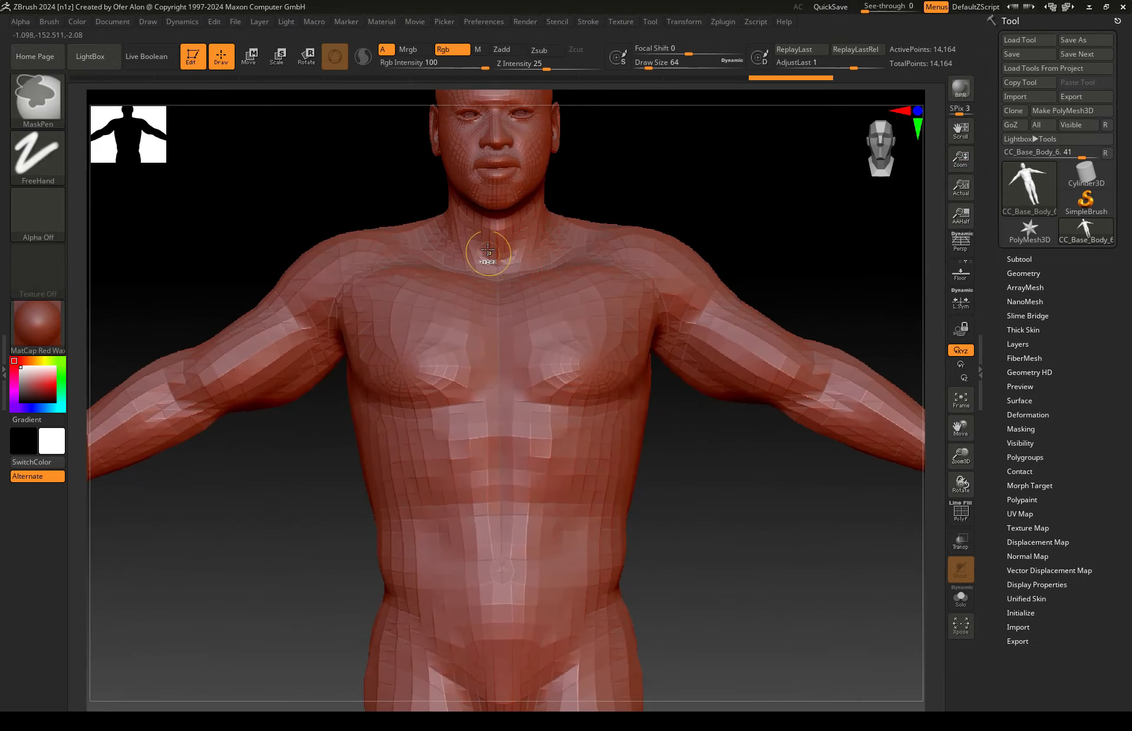
{"action": "mouse_move", "coordinate": [488, 246]}
{"action": "right_mouse_down", "text": "ctrl"}
{"action": "mouse_move", "coordinate": [504, 277]}
{"action": "mouse_move", "coordinate": [519, 189]}
{"action": "mouse_move", "coordinate": [507, 417]}
{"action": "mouse_move", "coordinate": [494, 244]}
{"action": "mouse_move", "coordinate": [531, 258]}
{"action": "right_mouse_up", "text": "ctrl"}
{"action": "right_click_drag", "start_coordinate": [384, 346], "coordinate": [624, 244]}
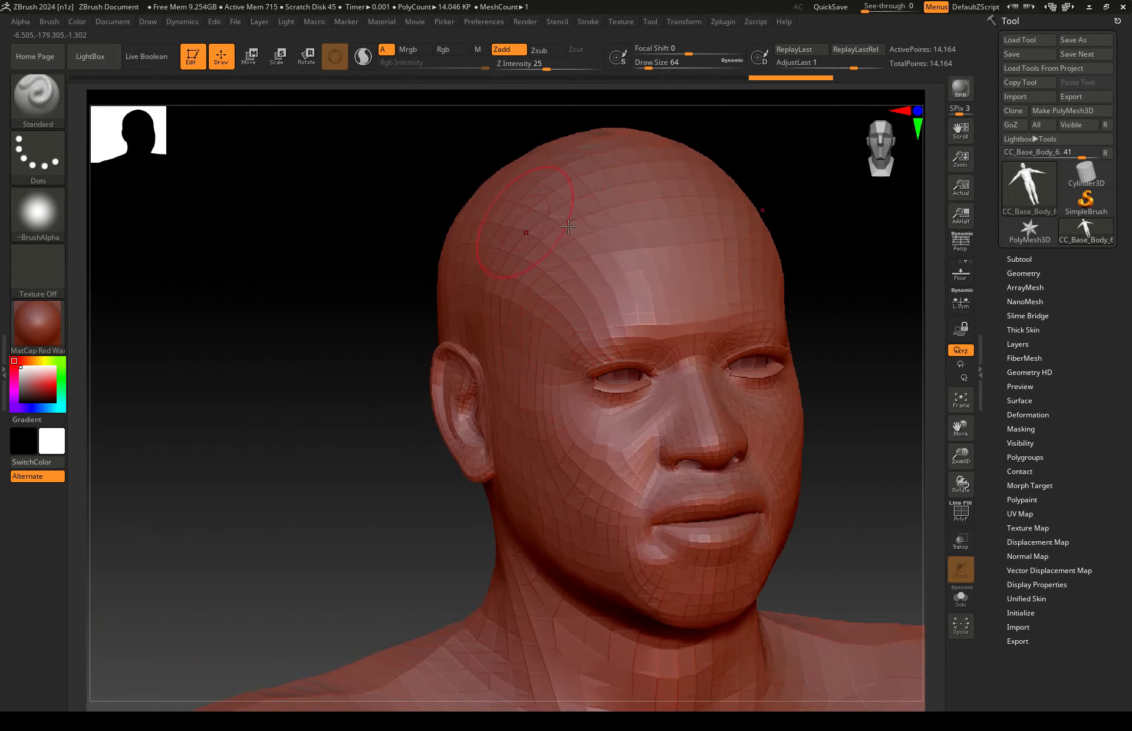
{"action": "right_click_drag", "start_coordinate": [550, 290], "coordinate": [507, 247], "text": "shift"}
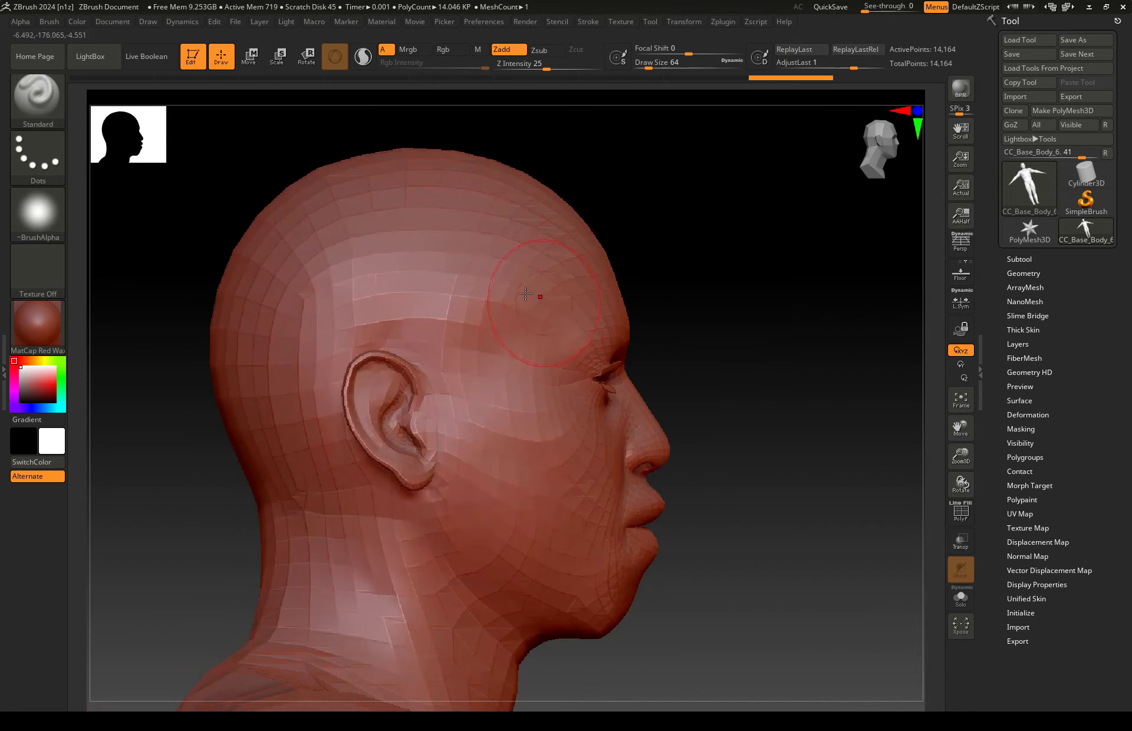
{"action": "key", "text": "space"}
{"action": "left_click_drag", "start_coordinate": [505, 245], "coordinate": [501, 244]}
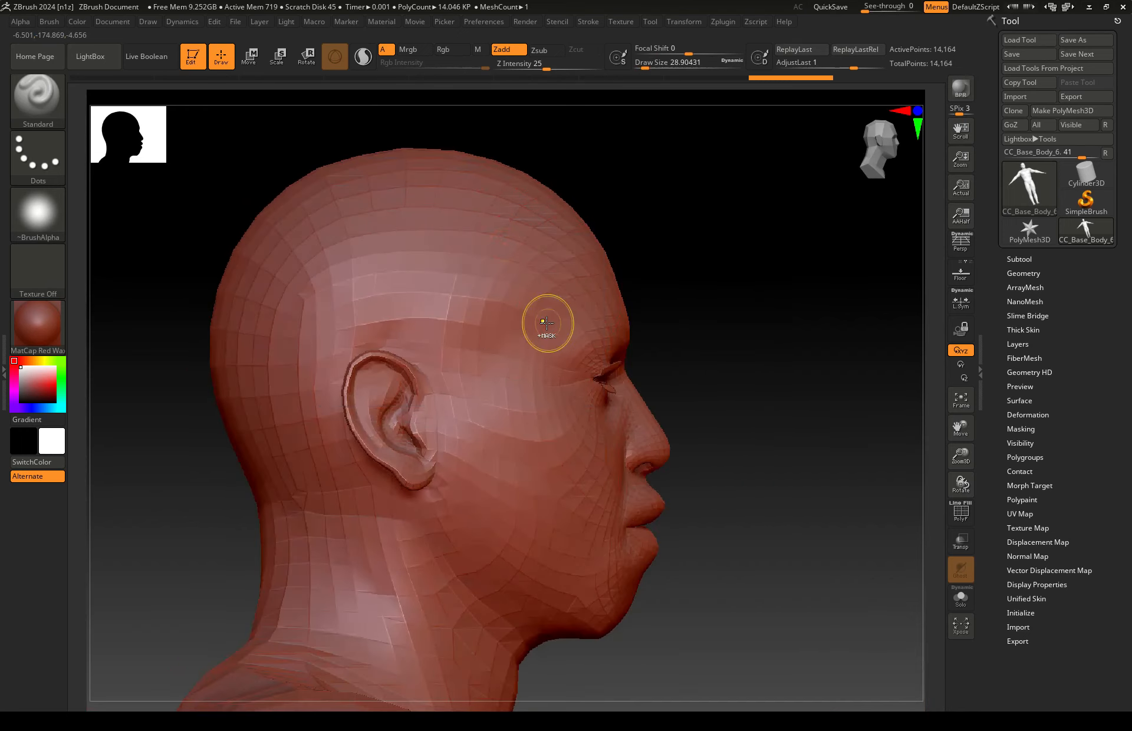
Subdivide the body mesh three times
{"action": "key", "text": "ctrl+d"}
{"action": "key", "text": "ctrl+d"}
{"action": "key", "text": "ctrl+d"}
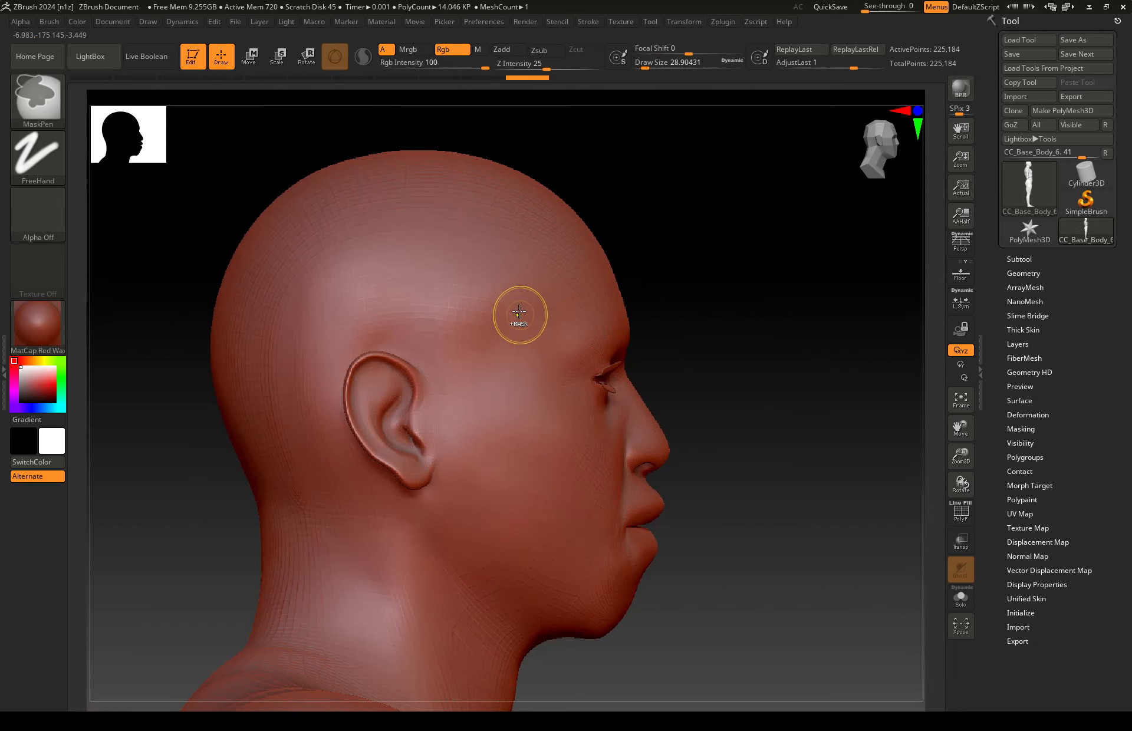
Set the Draw Size to about 43 and mask the scalp on the head's right side from temple to nape
{"action": "key", "text": "space"}
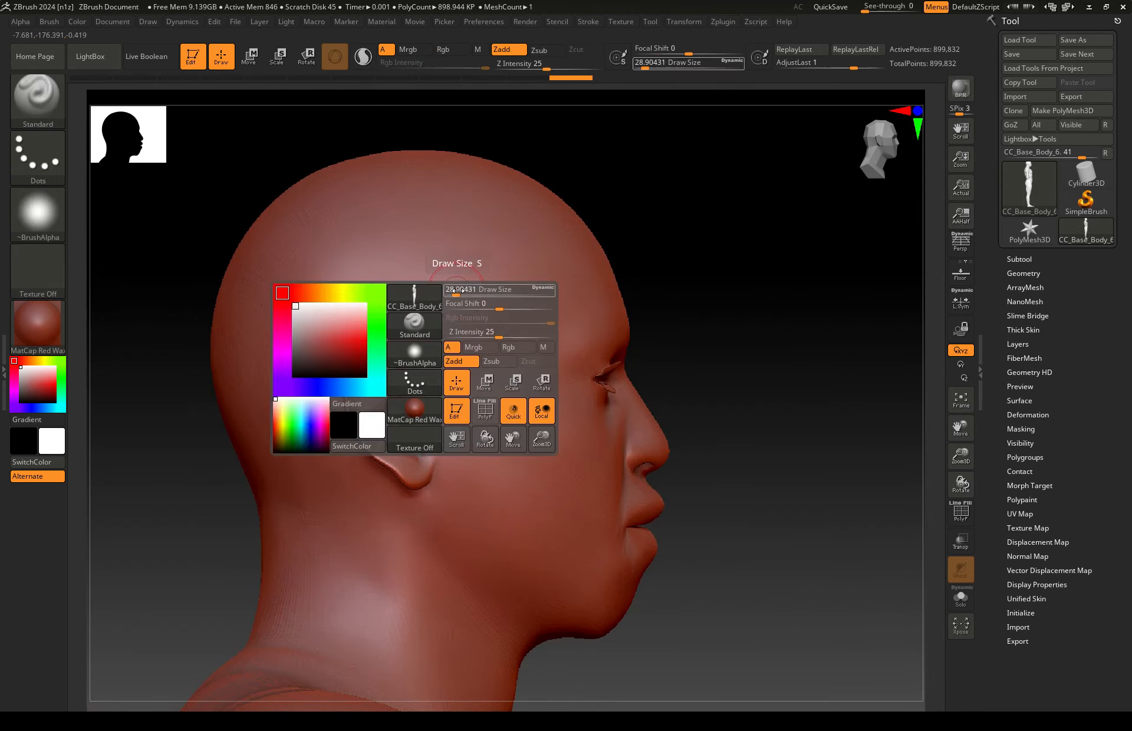
{"action": "mouse_move", "coordinate": [457, 295]}
{"action": "left_mouse_down"}
{"action": "mouse_move", "coordinate": [535, 180]}
{"action": "mouse_move", "coordinate": [280, 160]}
{"action": "mouse_move", "coordinate": [424, 170]}
{"action": "left_mouse_up"}
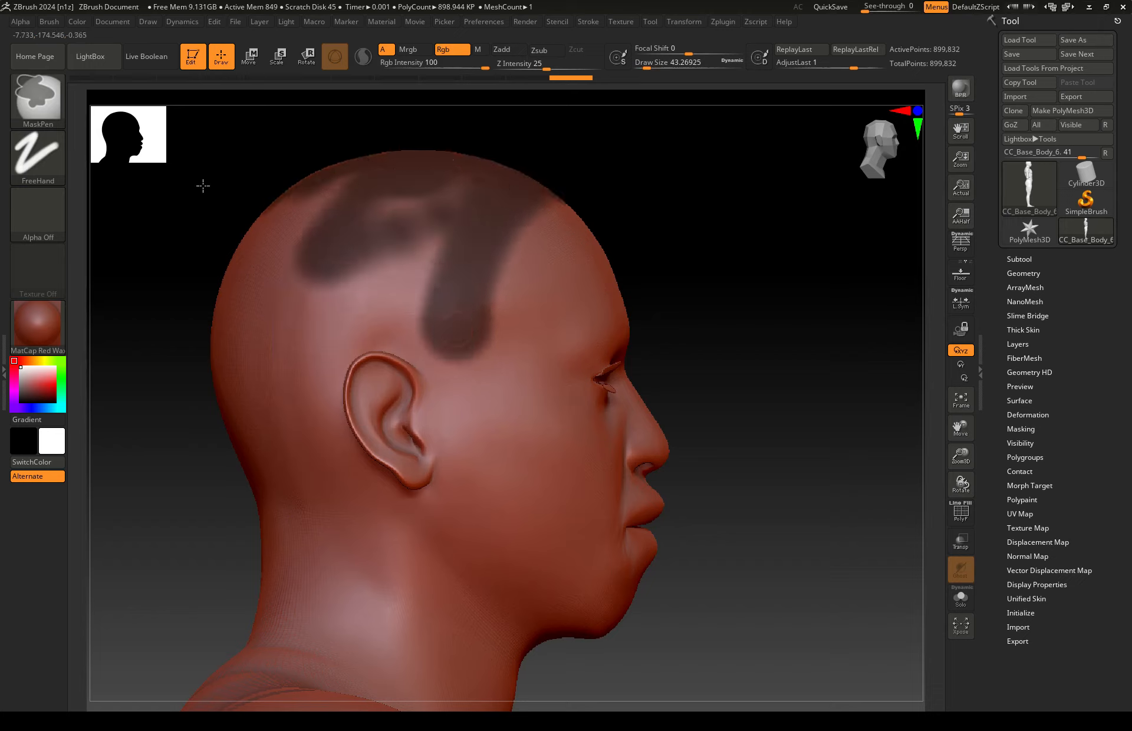
{"action": "mouse_move", "coordinate": [223, 365]}
{"action": "left_mouse_down", "text": "ctrl"}
{"action": "mouse_move", "coordinate": [247, 423]}
{"action": "mouse_move", "coordinate": [321, 193]}
{"action": "left_mouse_up", "text": "ctrl"}
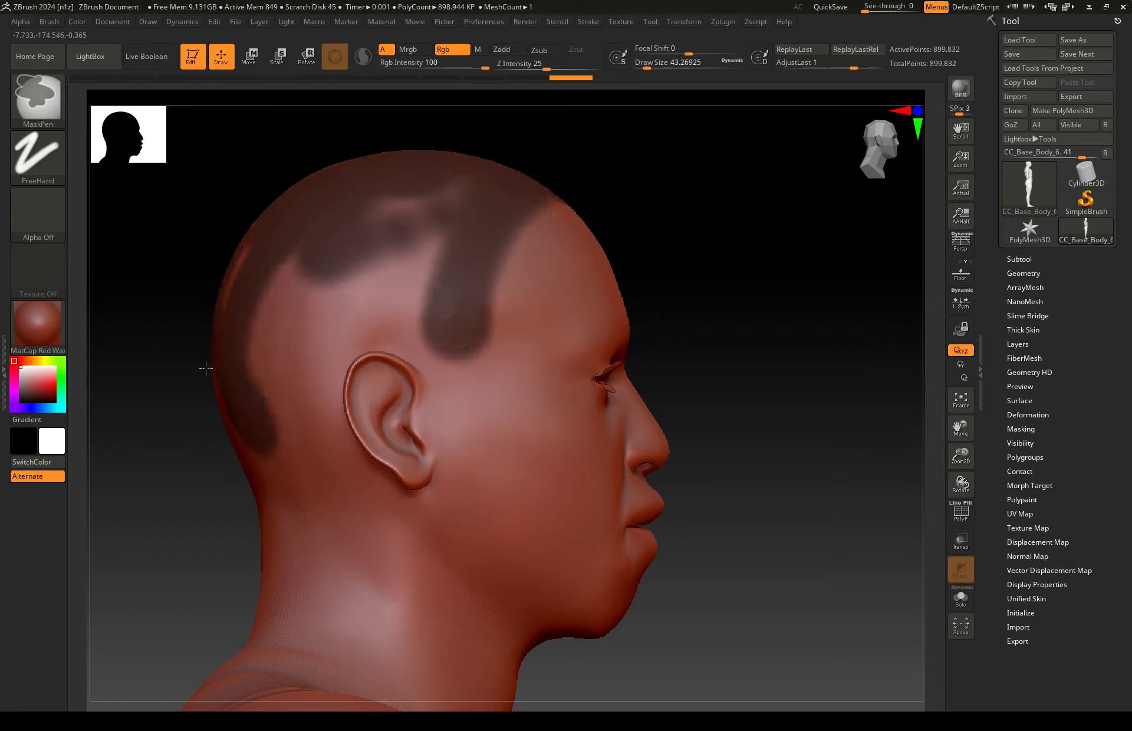
{"action": "left_click_drag", "start_coordinate": [238, 342], "coordinate": [242, 265], "text": "ctrl"}
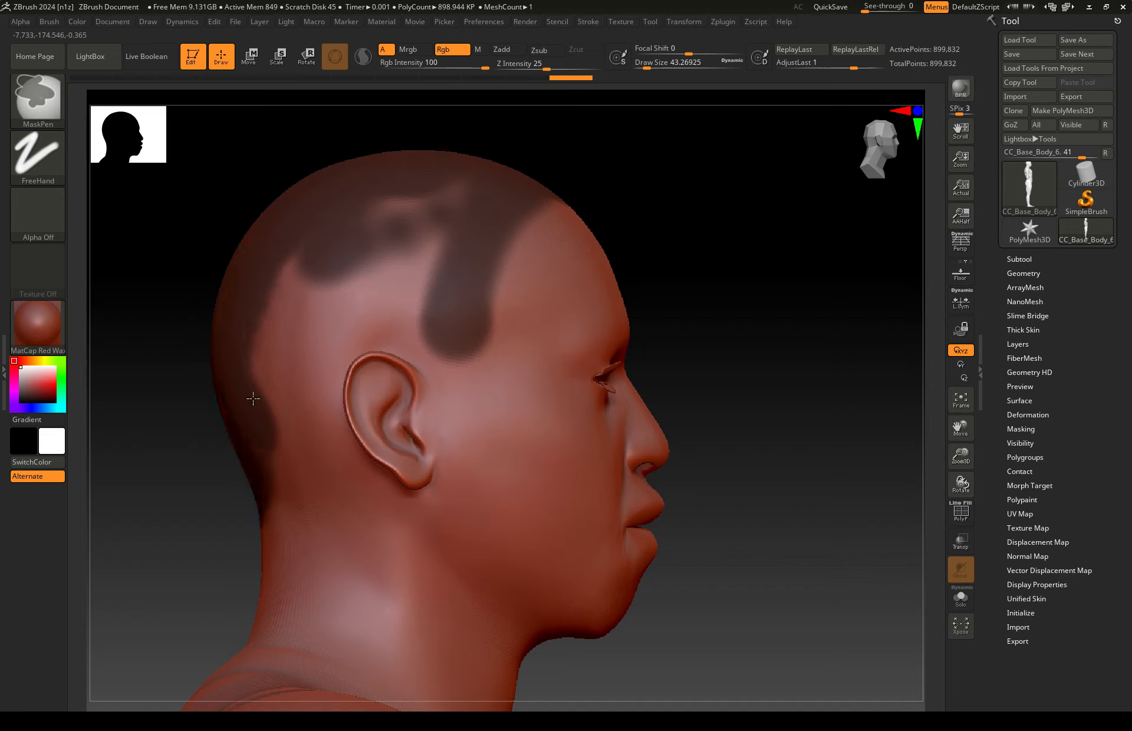
{"action": "left_click_drag", "start_coordinate": [252, 399], "coordinate": [267, 512], "text": "ctrl"}
{"action": "mouse_move", "coordinate": [268, 428]}
{"action": "left_mouse_down", "text": "ctrl"}
{"action": "mouse_move", "coordinate": [289, 307]}
{"action": "mouse_move", "coordinate": [427, 184]}
{"action": "mouse_move", "coordinate": [480, 197]}
{"action": "mouse_move", "coordinate": [315, 230]}
{"action": "mouse_move", "coordinate": [353, 313]}
{"action": "mouse_move", "coordinate": [298, 287]}
{"action": "mouse_move", "coordinate": [295, 332]}
{"action": "left_mouse_up", "text": "ctrl"}
{"action": "mouse_move", "coordinate": [428, 272]}
{"action": "left_mouse_down", "text": "ctrl"}
{"action": "mouse_move", "coordinate": [413, 312]}
{"action": "mouse_move", "coordinate": [303, 358]}
{"action": "mouse_move", "coordinate": [283, 515]}
{"action": "left_mouse_up", "text": "ctrl"}
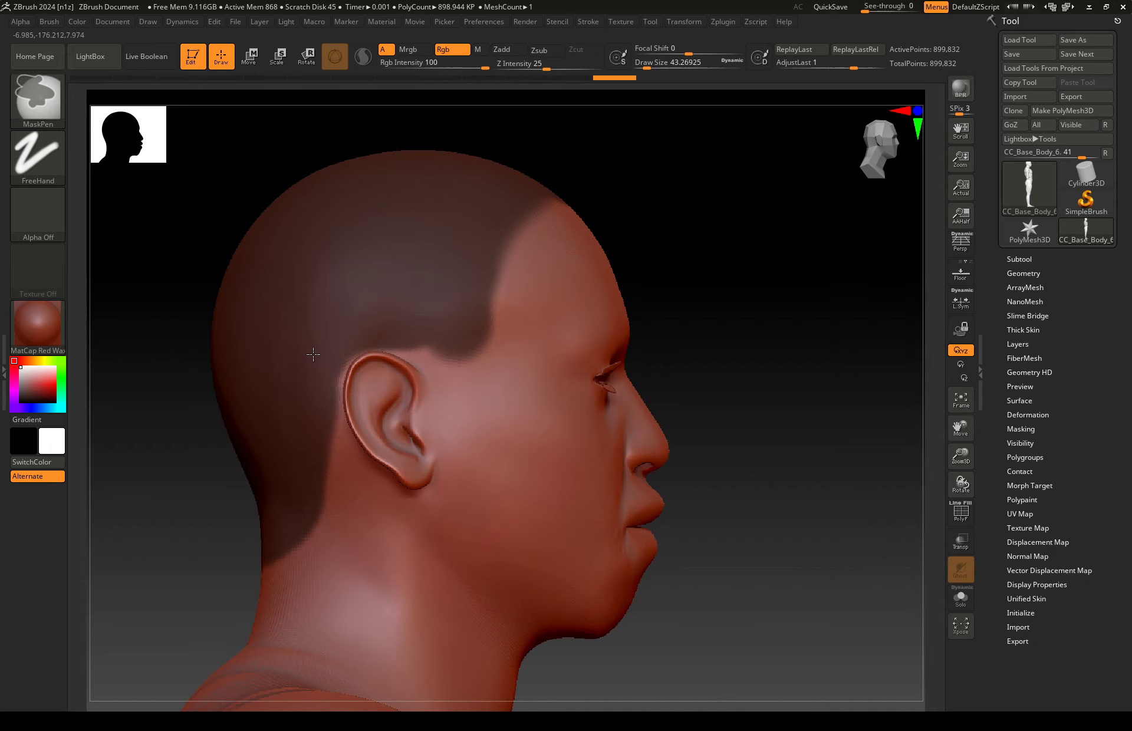
Extend the scalp mask across the back of the head down to a rounded hairline at the nape
{"action": "right_click_drag", "start_coordinate": [301, 521], "coordinate": [384, 526], "text": "shift"}
{"action": "left_click_drag", "start_coordinate": [228, 362], "coordinate": [220, 442], "text": "ctrl"}
{"action": "right_click_drag", "start_coordinate": [333, 474], "coordinate": [543, 429], "text": "alt"}
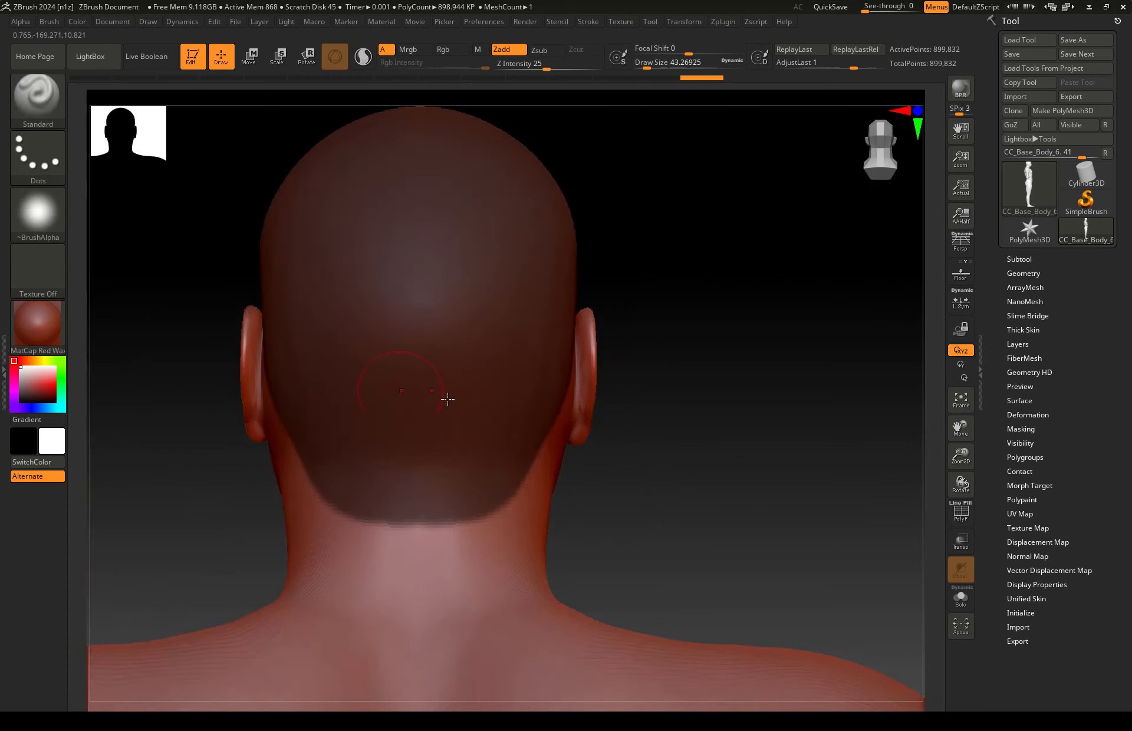
{"action": "mouse_move", "coordinate": [315, 444]}
{"action": "right_mouse_down", "text": "ctrl"}
{"action": "mouse_move", "coordinate": [387, 468]}
{"action": "mouse_move", "coordinate": [419, 452]}
{"action": "mouse_move", "coordinate": [389, 458]}
{"action": "right_mouse_up", "text": "ctrl"}
{"action": "left_click", "coordinate": [410, 482], "text": "ctrl"}
{"action": "mouse_move", "coordinate": [447, 405]}
{"action": "right_mouse_down"}
{"action": "mouse_move", "coordinate": [430, 404]}
{"action": "mouse_move", "coordinate": [435, 372]}
{"action": "mouse_move", "coordinate": [435, 408]}
{"action": "right_mouse_up"}
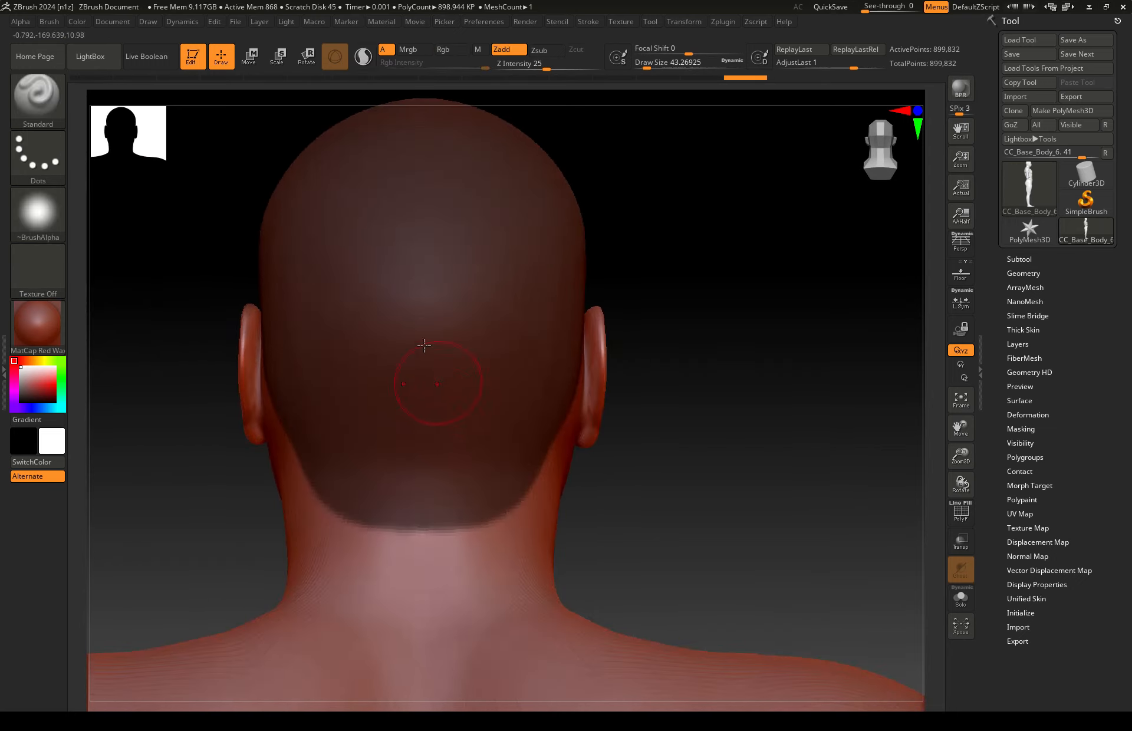
{"action": "mouse_move", "coordinate": [422, 346]}
{"action": "right_mouse_down"}
{"action": "mouse_move", "coordinate": [422, 366]}
{"action": "mouse_move", "coordinate": [436, 352]}
{"action": "mouse_move", "coordinate": [412, 362]}
{"action": "right_mouse_up"}
Mask the scalp on the head's left side and shape the front hairline above the forehead
{"action": "right_click_drag", "start_coordinate": [319, 259], "coordinate": [432, 291], "text": "shift"}
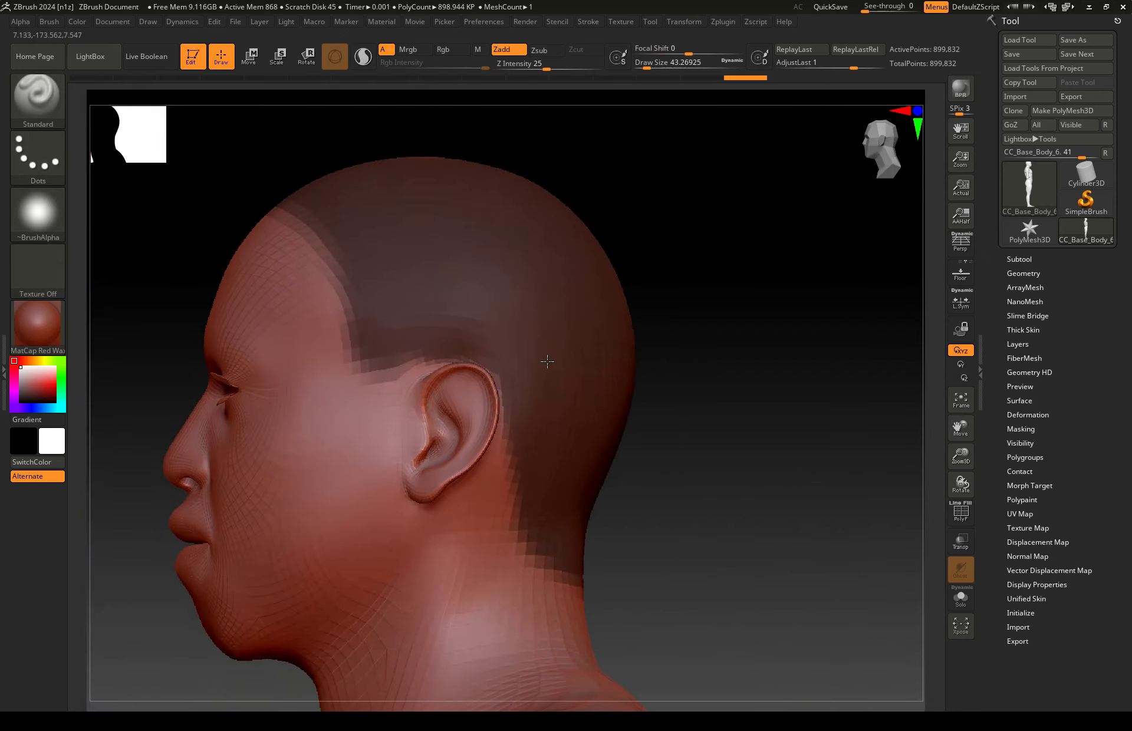
{"action": "mouse_move", "coordinate": [382, 331]}
{"action": "left_mouse_down", "text": "ctrl"}
{"action": "mouse_move", "coordinate": [382, 352]}
{"action": "mouse_move", "coordinate": [330, 197]}
{"action": "mouse_move", "coordinate": [301, 161]}
{"action": "left_mouse_up", "text": "ctrl"}
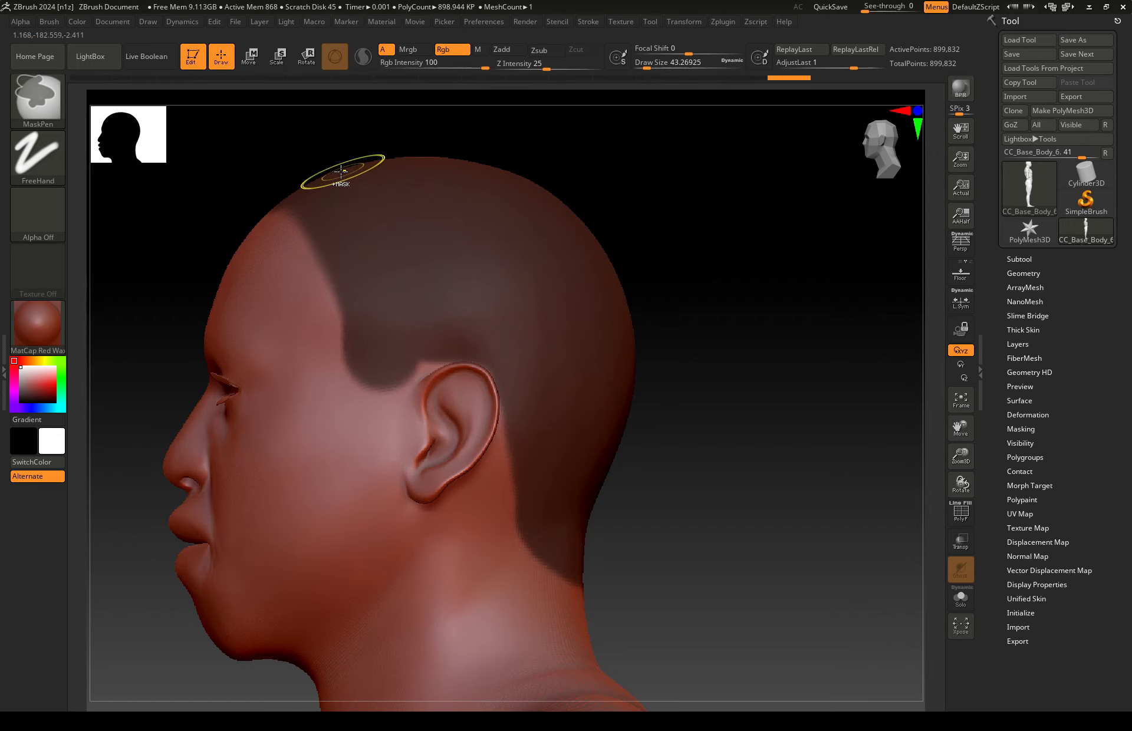
{"action": "mouse_move", "coordinate": [342, 178]}
{"action": "right_mouse_down"}
{"action": "mouse_move", "coordinate": [388, 223]}
{"action": "mouse_move", "coordinate": [387, 394]}
{"action": "right_mouse_up"}
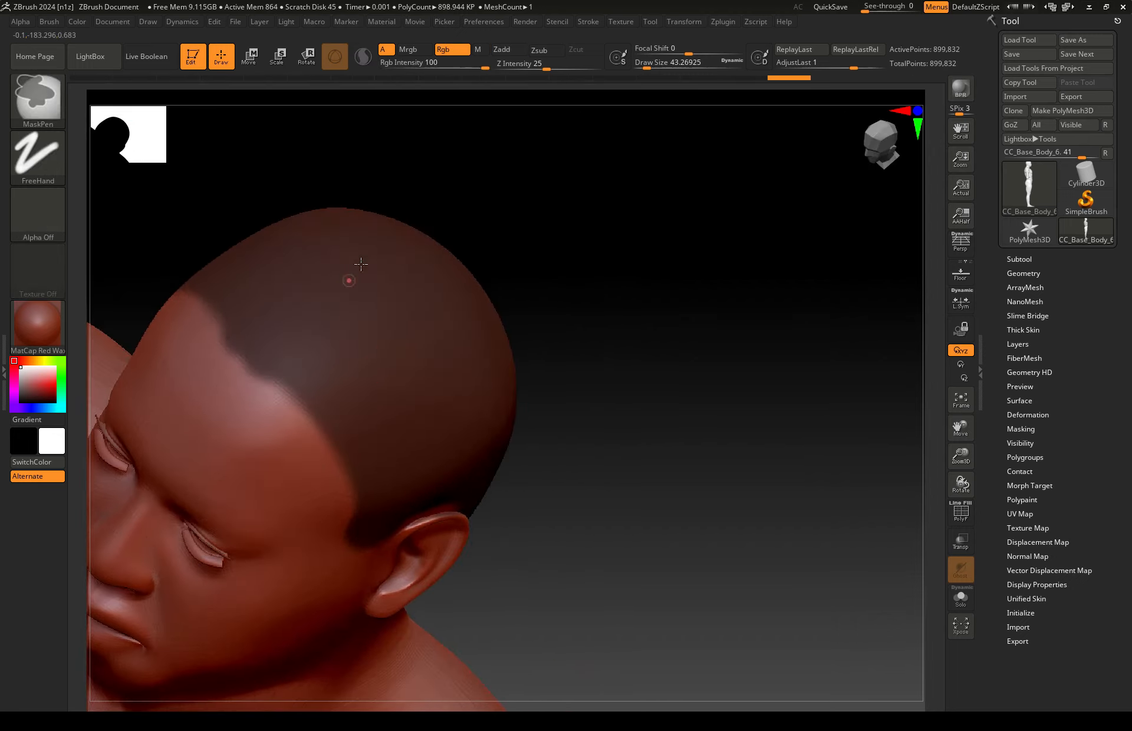
{"action": "mouse_move", "coordinate": [458, 389]}
{"action": "right_mouse_down"}
{"action": "mouse_move", "coordinate": [470, 430]}
{"action": "mouse_move", "coordinate": [416, 303]}
{"action": "right_mouse_up"}
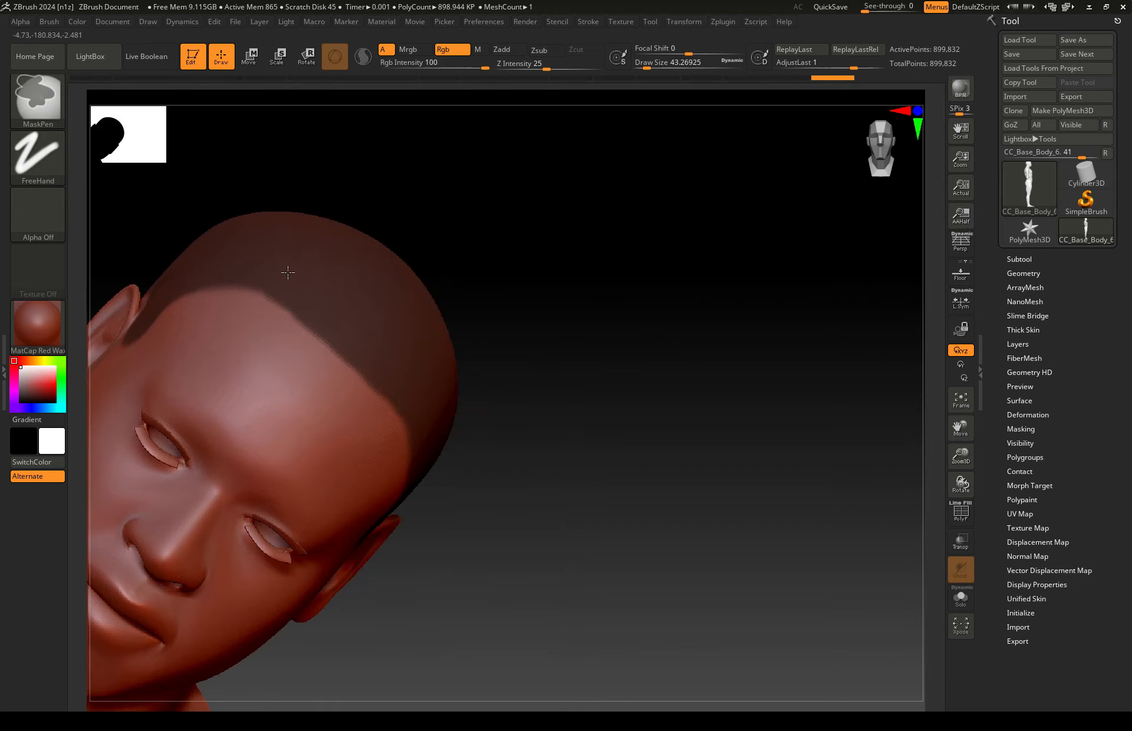
Set the Draw Size to about 29 and extend the mask down into a sideburn in front of the left ear
{"action": "right_click_drag", "start_coordinate": [435, 455], "coordinate": [392, 417], "text": "shift"}
{"action": "right_click_drag", "start_coordinate": [462, 519], "coordinate": [464, 345], "text": "alt"}
{"action": "key", "text": "space"}
{"action": "left_click_drag", "start_coordinate": [403, 305], "coordinate": [394, 294]}
{"action": "key", "text": "space"}
{"action": "left_click_drag", "start_coordinate": [392, 353], "coordinate": [383, 392], "text": "ctrl"}
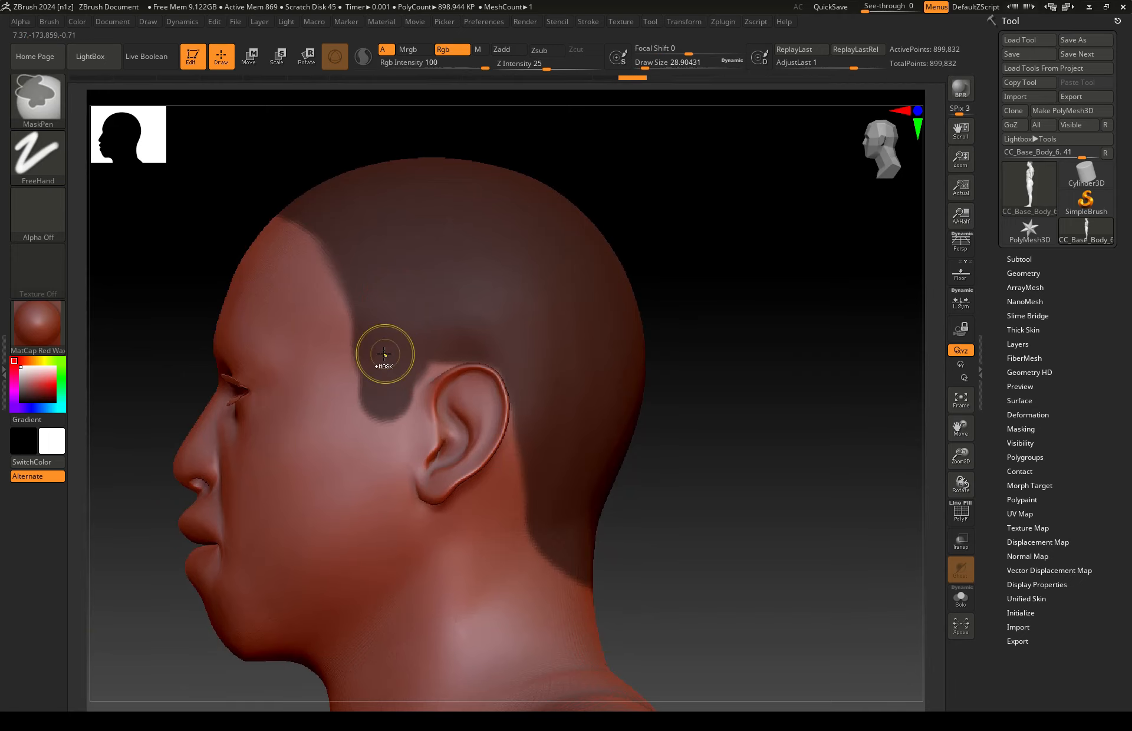
{"action": "right_click_drag", "start_coordinate": [383, 354], "coordinate": [379, 405], "text": "ctrl"}
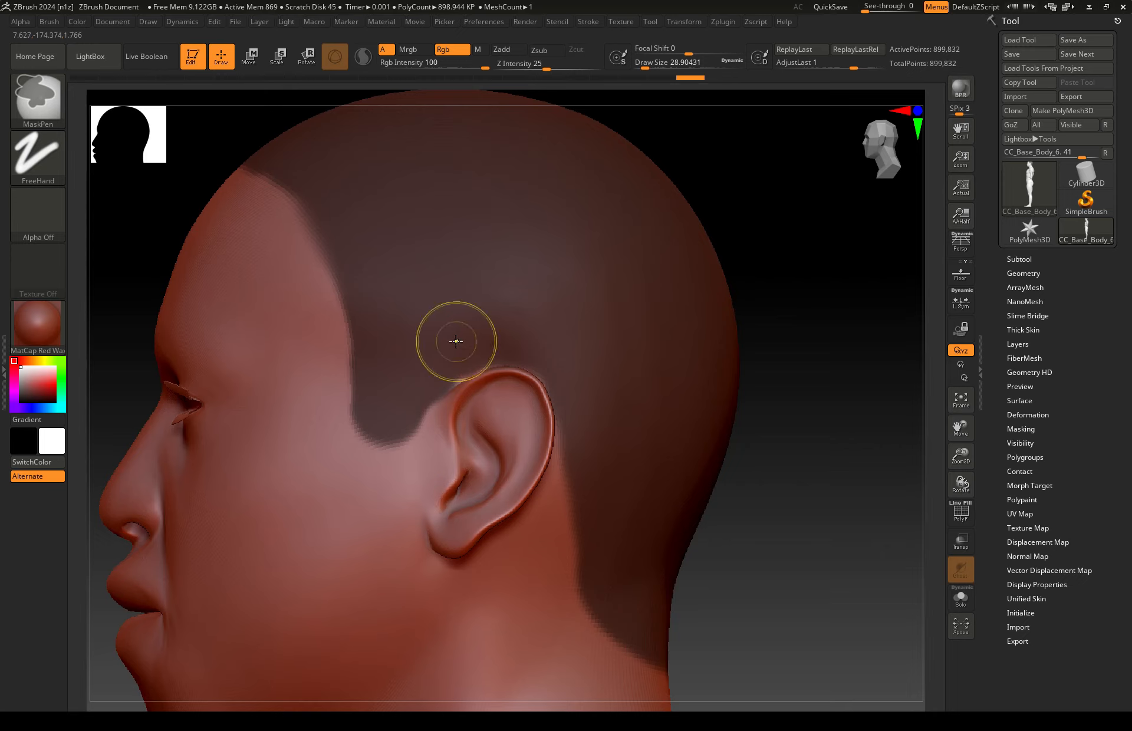
Try a mask stroke from the left temple down onto the cheek
{"action": "mouse_move", "coordinate": [303, 354]}
{"action": "left_mouse_down", "text": "ctrl"}
{"action": "mouse_move", "coordinate": [321, 399]}
{"action": "mouse_move", "coordinate": [312, 487]}
{"action": "left_mouse_up", "text": "ctrl"}
{"action": "key", "text": "ctrl+z"}
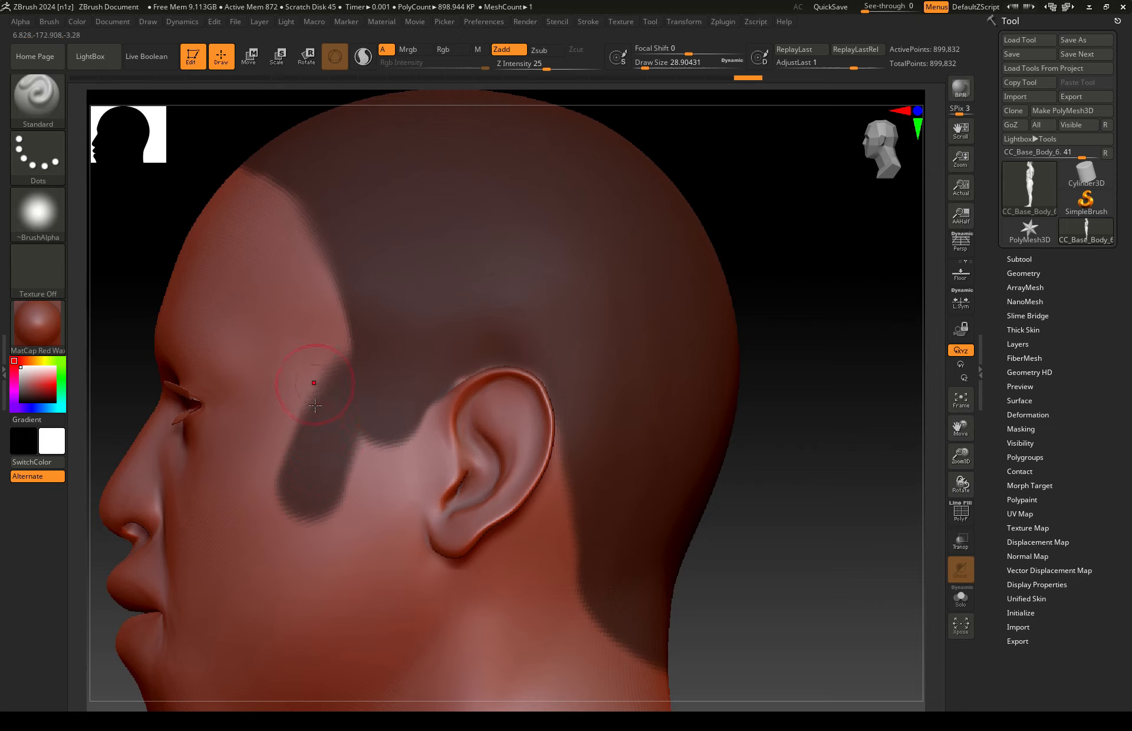
{"action": "key", "text": "ctrl"}
{"action": "key", "text": "ctrl"}
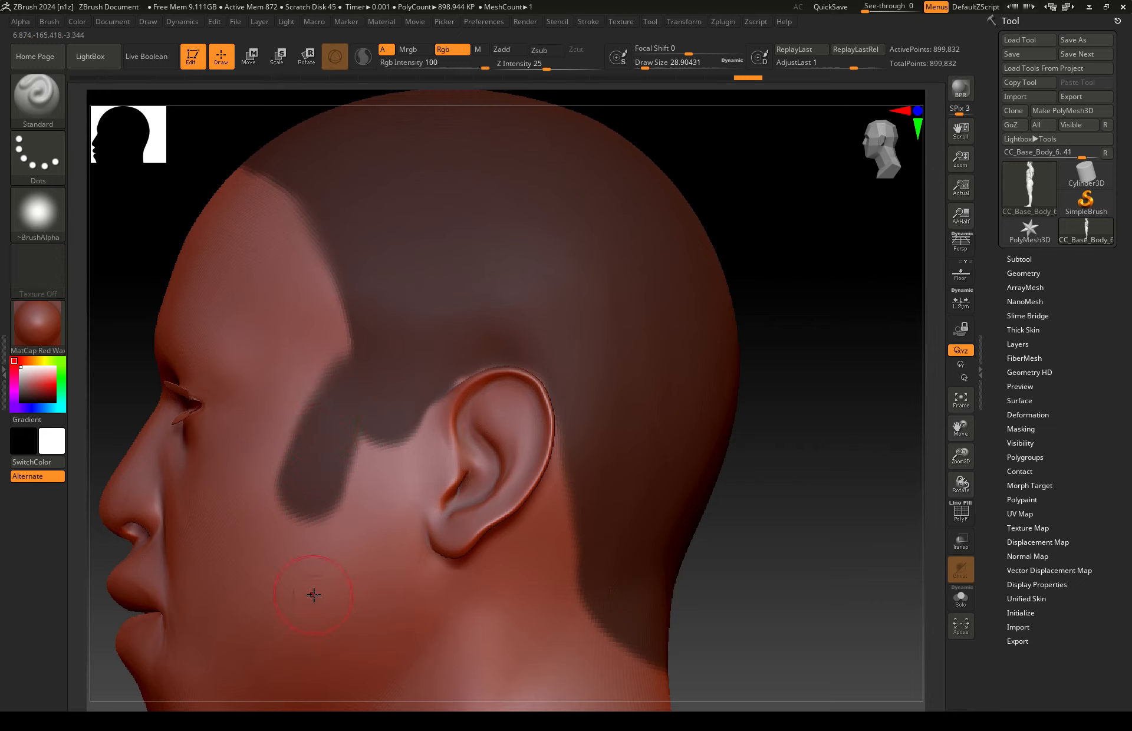
Erase the mask from the left cheek and trim the sideburn's front edge into a straight taper
{"action": "mouse_move", "coordinate": [291, 341]}
{"action": "left_mouse_down", "text": "ctrl+alt"}
{"action": "mouse_move", "coordinate": [327, 482]}
{"action": "mouse_move", "coordinate": [281, 392]}
{"action": "mouse_move", "coordinate": [336, 441]}
{"action": "left_mouse_up", "text": "ctrl+alt"}
{"action": "left_click_drag", "start_coordinate": [289, 303], "coordinate": [310, 342], "text": "ctrl+alt"}
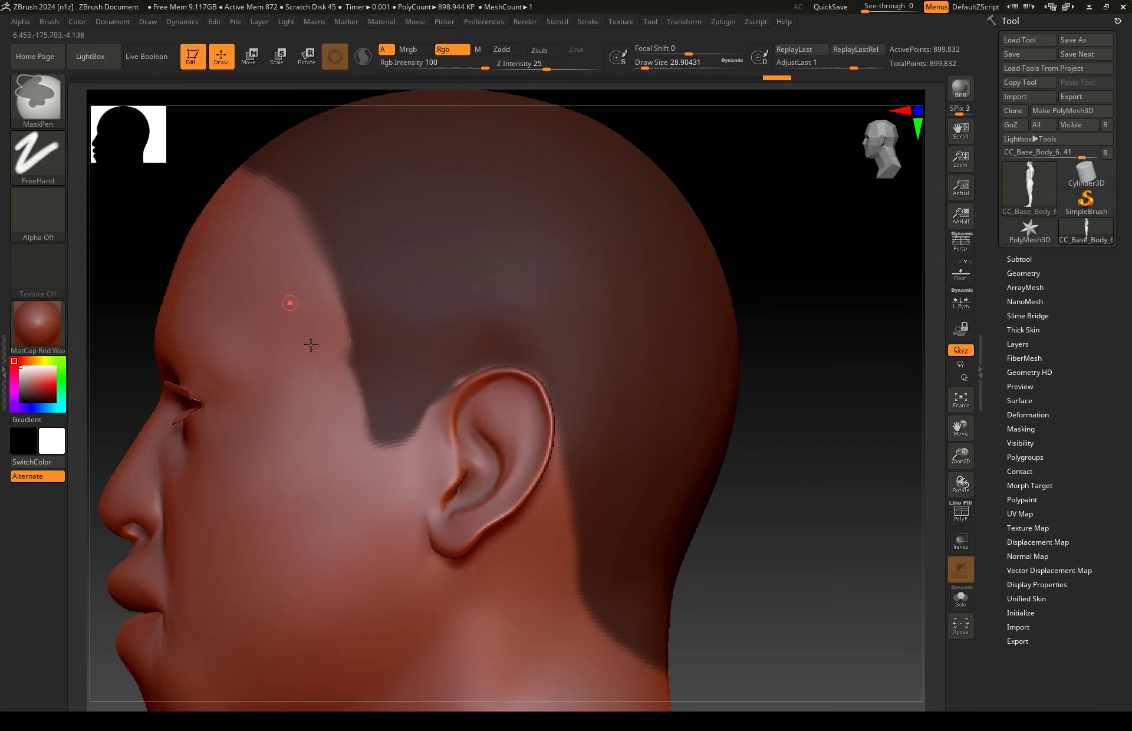
{"action": "left_click_drag", "start_coordinate": [346, 473], "coordinate": [344, 470], "text": "ctrl+alt"}
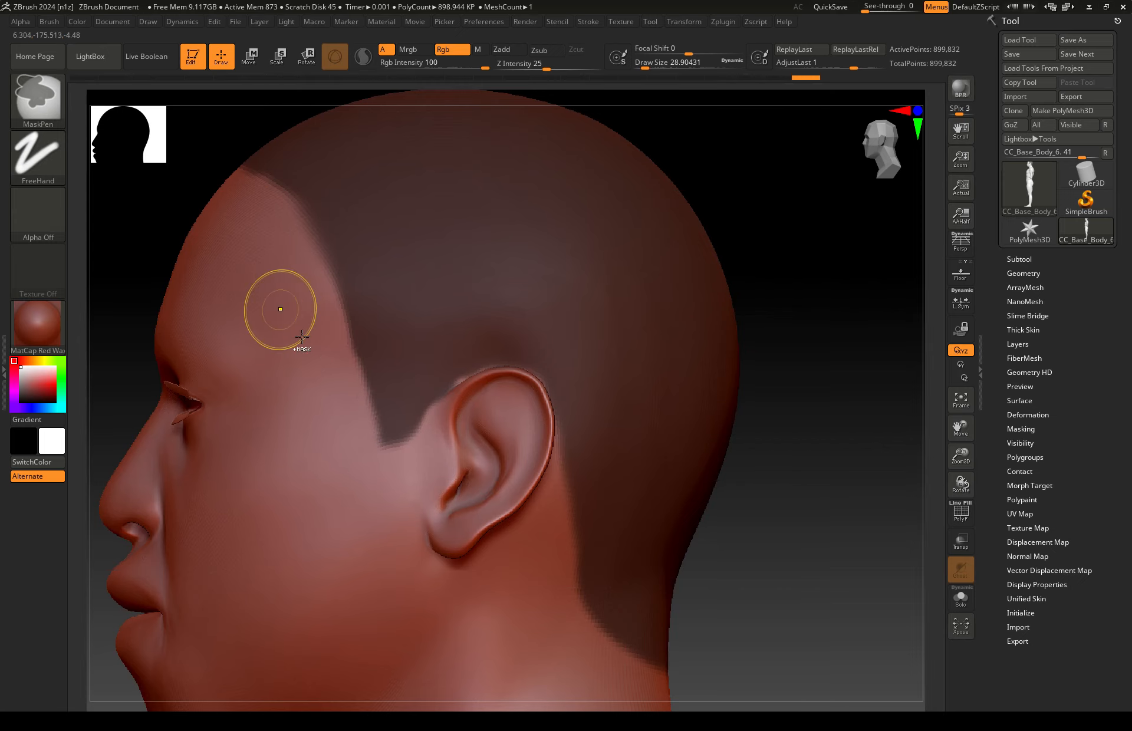
Clean up the scalp mask around the left ear, clearing it from the rim and refining the edge above and behind the ear
{"action": "mouse_move", "coordinate": [626, 481]}
{"action": "right_mouse_down"}
{"action": "mouse_move", "coordinate": [581, 496]}
{"action": "mouse_move", "coordinate": [616, 485]}
{"action": "mouse_move", "coordinate": [518, 438]}
{"action": "mouse_move", "coordinate": [548, 437]}
{"action": "mouse_move", "coordinate": [472, 501]}
{"action": "mouse_move", "coordinate": [458, 535]}
{"action": "right_mouse_up"}
{"action": "right_click", "coordinate": [458, 538]}
{"action": "right_click_drag", "start_coordinate": [409, 422], "coordinate": [462, 483]}
{"action": "mouse_move", "coordinate": [459, 442]}
{"action": "left_mouse_down", "text": "ctrl"}
{"action": "mouse_move", "coordinate": [471, 414]}
{"action": "mouse_move", "coordinate": [488, 442]}
{"action": "left_mouse_up", "text": "ctrl"}
{"action": "key", "text": "ctrl+z"}
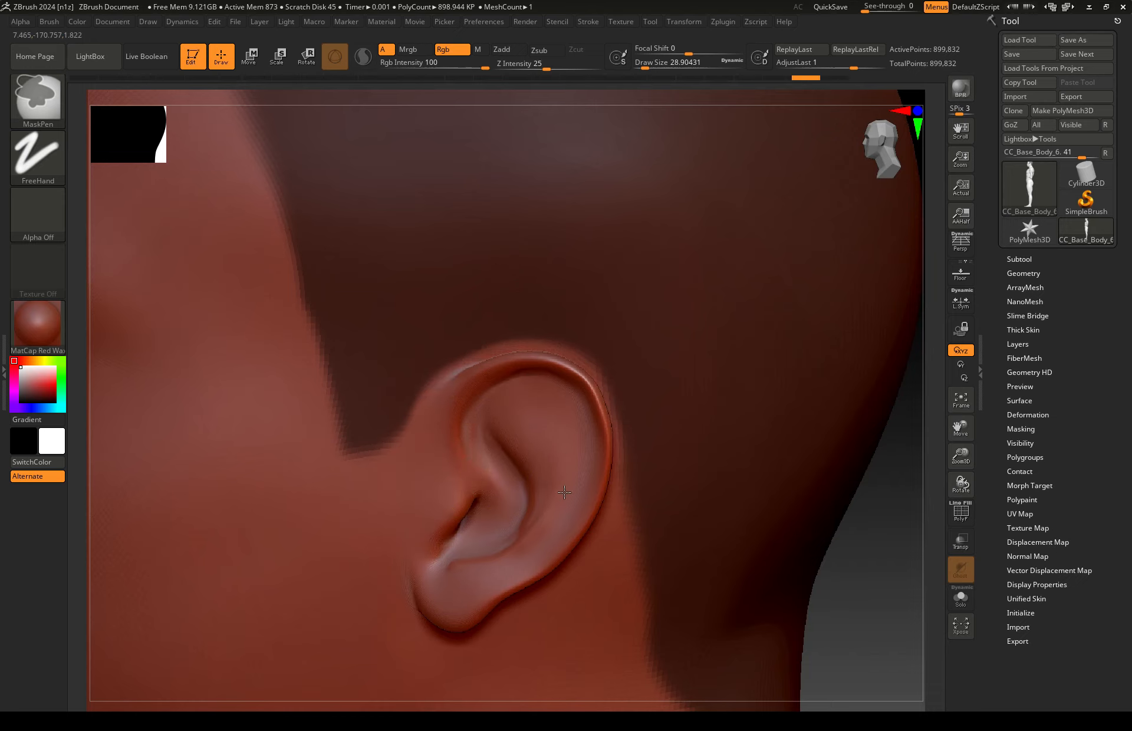
{"action": "left_click", "coordinate": [501, 584], "text": "ctrl"}
{"action": "right_click_drag", "start_coordinate": [731, 452], "coordinate": [713, 465]}
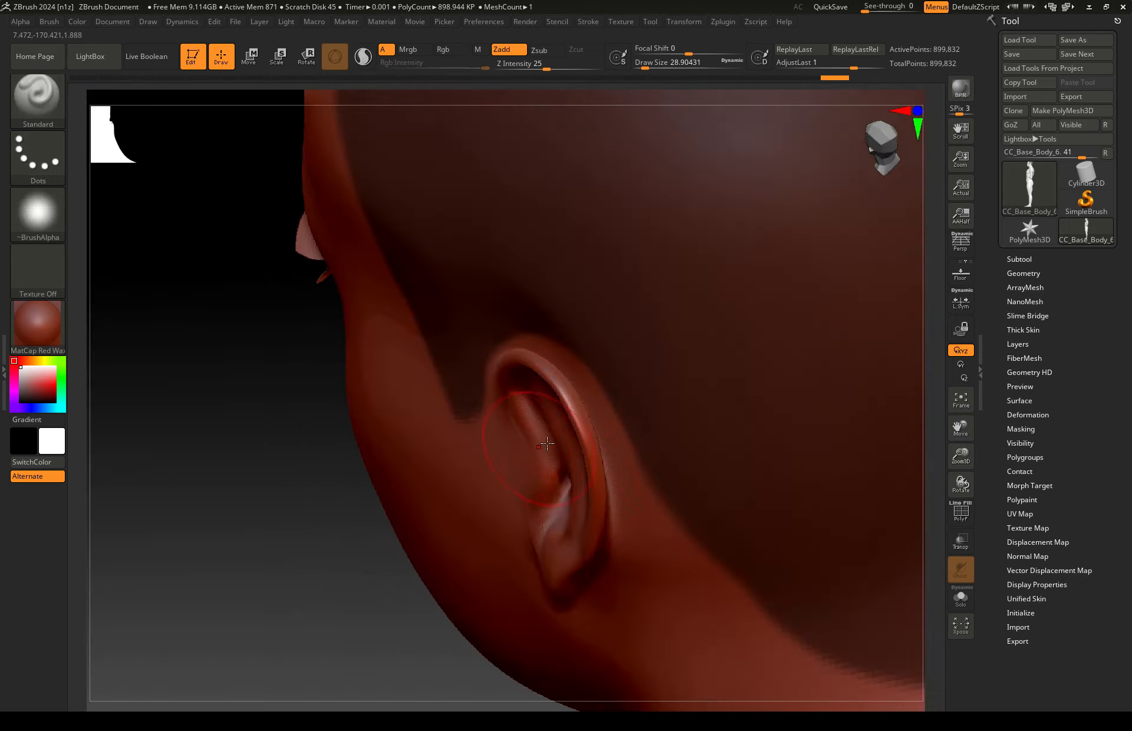
{"action": "right_click_drag", "start_coordinate": [657, 497], "coordinate": [700, 462]}
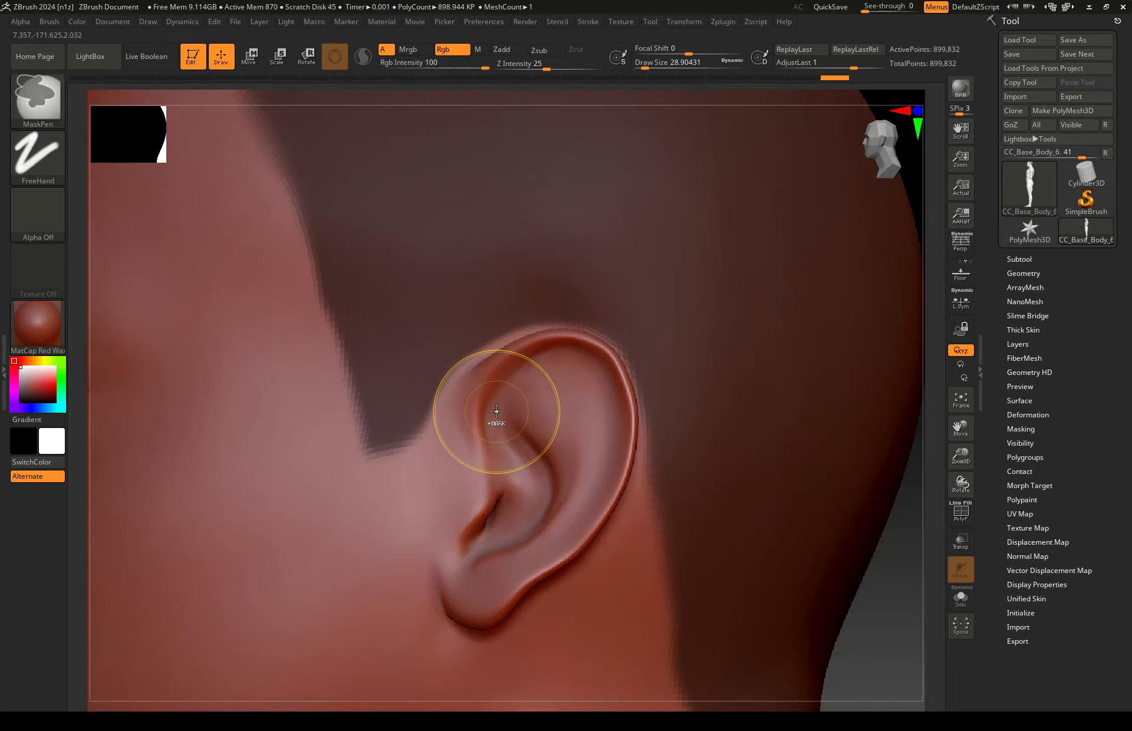
{"action": "mouse_move", "coordinate": [497, 421]}
{"action": "left_mouse_down", "text": "ctrl"}
{"action": "mouse_move", "coordinate": [532, 384]}
{"action": "mouse_move", "coordinate": [608, 339]}
{"action": "mouse_move", "coordinate": [589, 386]}
{"action": "left_mouse_up", "text": "ctrl"}
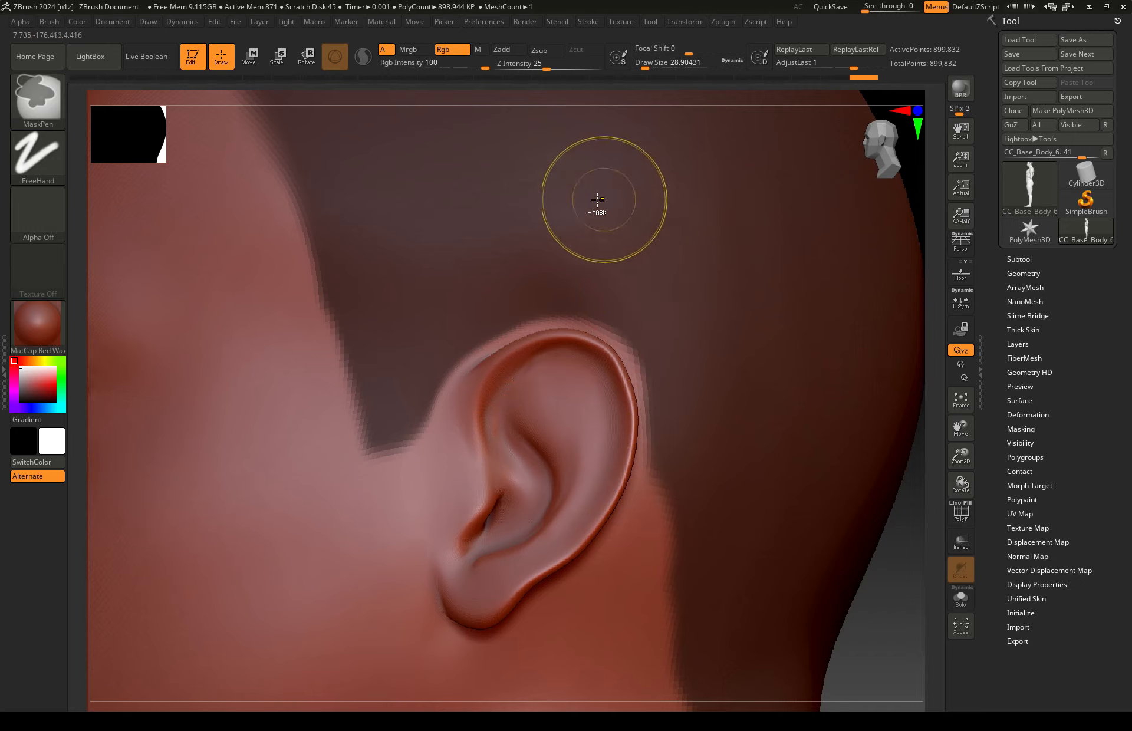
{"action": "left_click_drag", "start_coordinate": [598, 200], "coordinate": [662, 279], "text": "ctrl"}
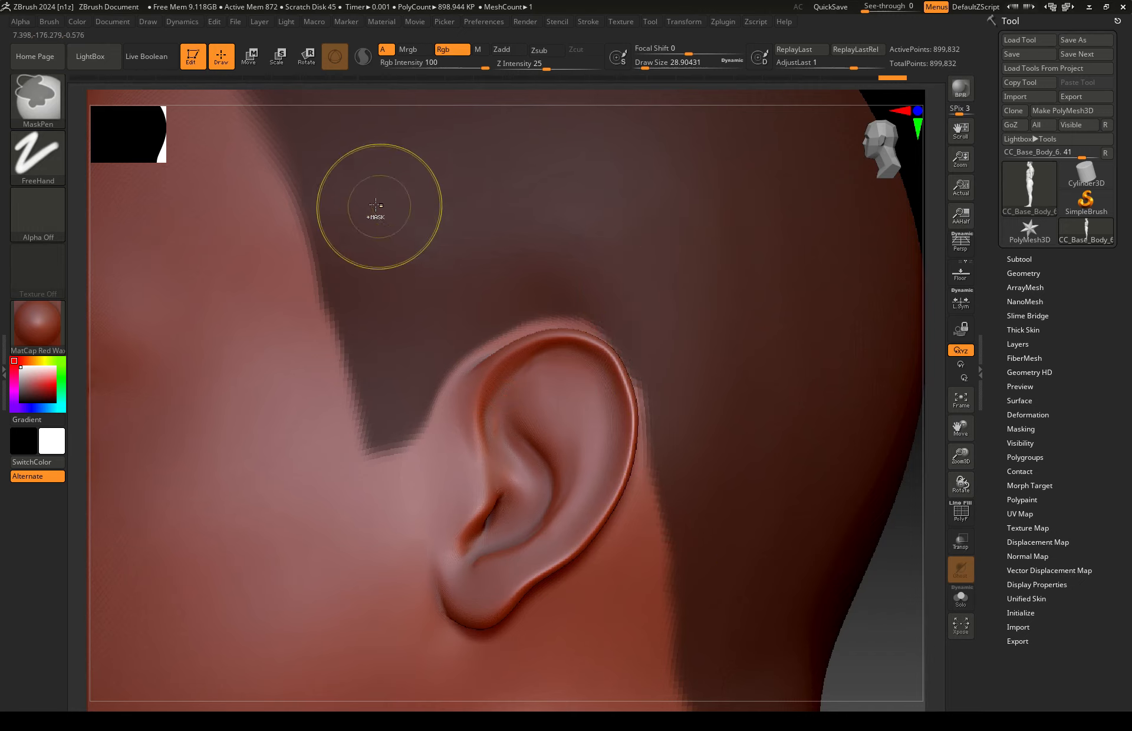
Trim the mask back at the left temple and extend the sideburn into a rounded tip in front of the ear
{"action": "right_click_drag", "start_coordinate": [416, 279], "coordinate": [415, 343], "text": "ctrl"}
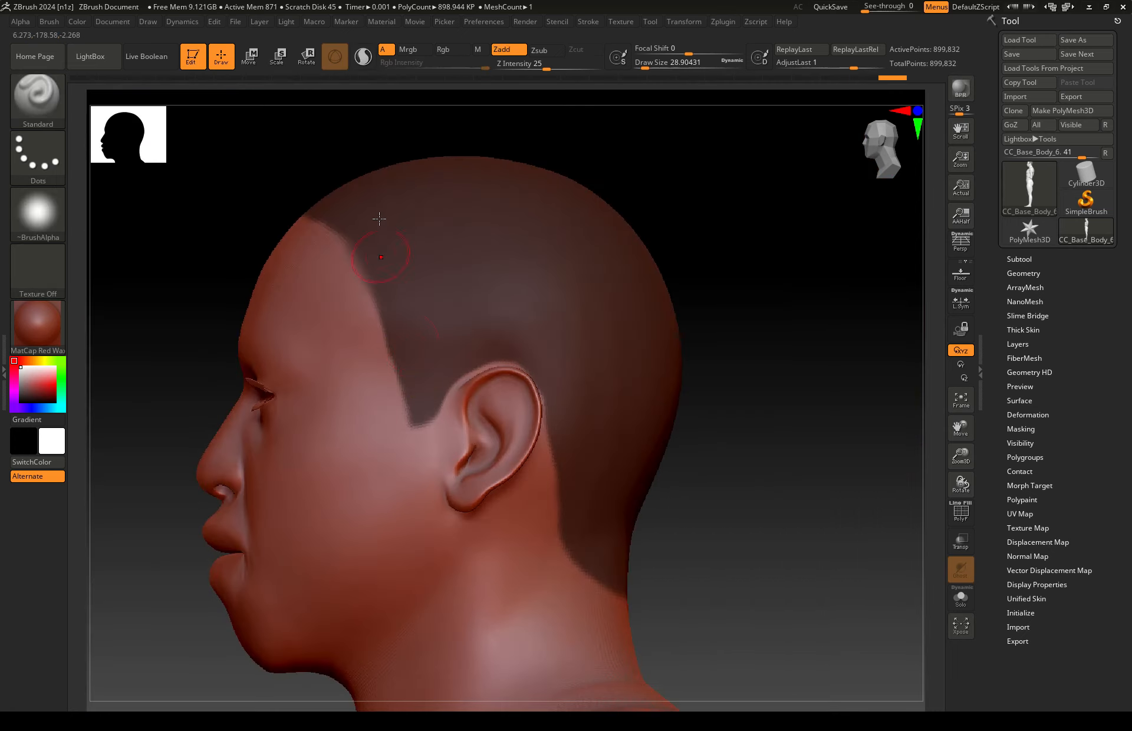
{"action": "key", "text": "ctrl"}
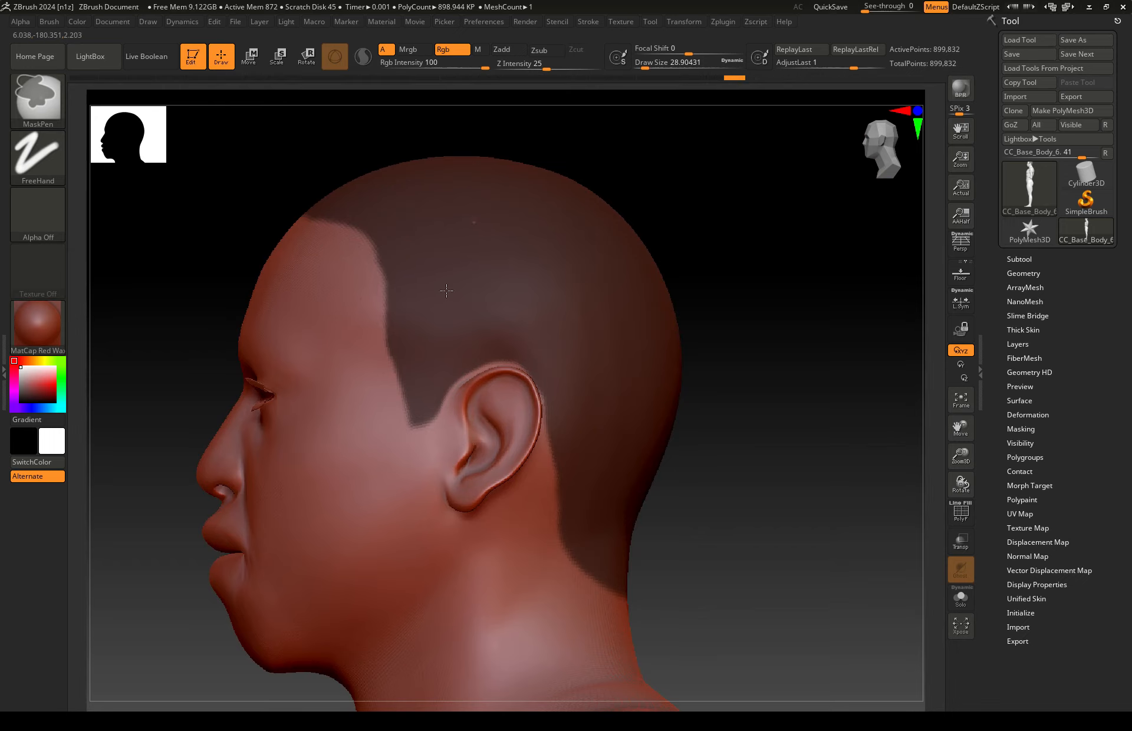
{"action": "mouse_move", "coordinate": [415, 360]}
{"action": "left_mouse_down", "text": "ctrl"}
{"action": "mouse_move", "coordinate": [403, 406]}
{"action": "mouse_move", "coordinate": [416, 417]}
{"action": "left_mouse_up", "text": "ctrl"}
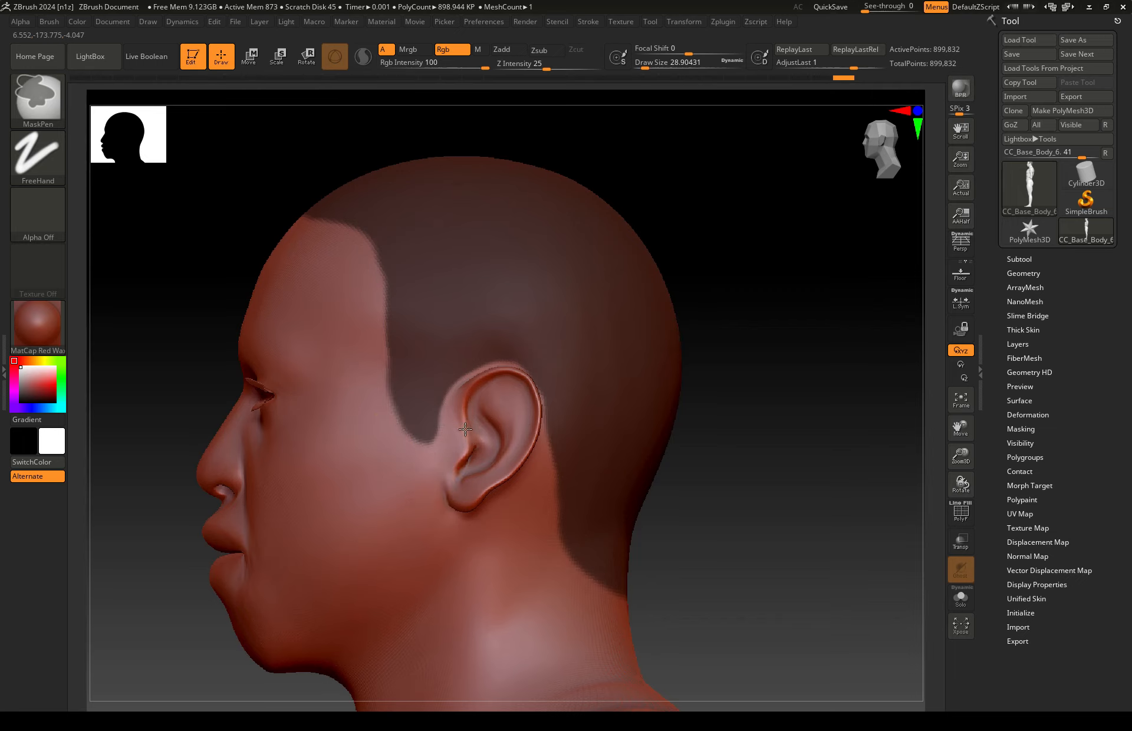
Clean up the mask along the front hairline and reshape its corner above the left temple
{"action": "right_click_drag", "start_coordinate": [359, 294], "coordinate": [407, 259]}
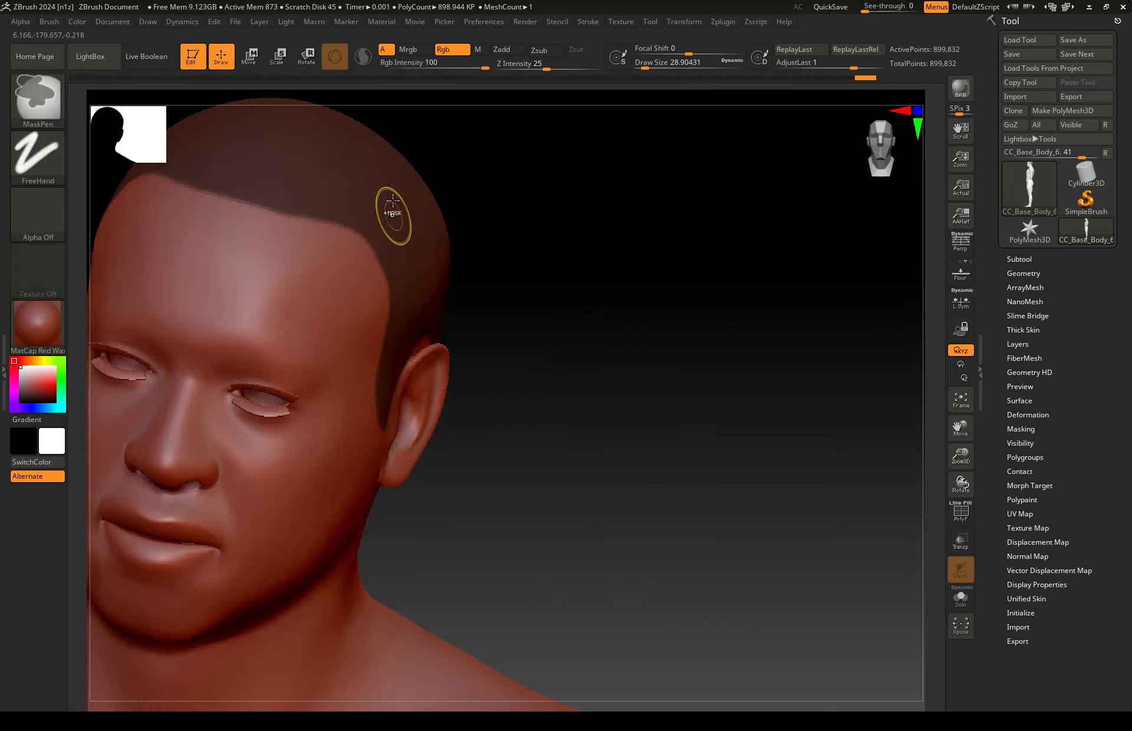
{"action": "mouse_move", "coordinate": [386, 194]}
{"action": "left_mouse_down", "text": "ctrl"}
{"action": "mouse_move", "coordinate": [334, 216]}
{"action": "mouse_move", "coordinate": [256, 207]}
{"action": "mouse_move", "coordinate": [176, 175]}
{"action": "left_mouse_up", "text": "ctrl"}
{"action": "right_click_drag", "start_coordinate": [325, 218], "coordinate": [250, 193]}
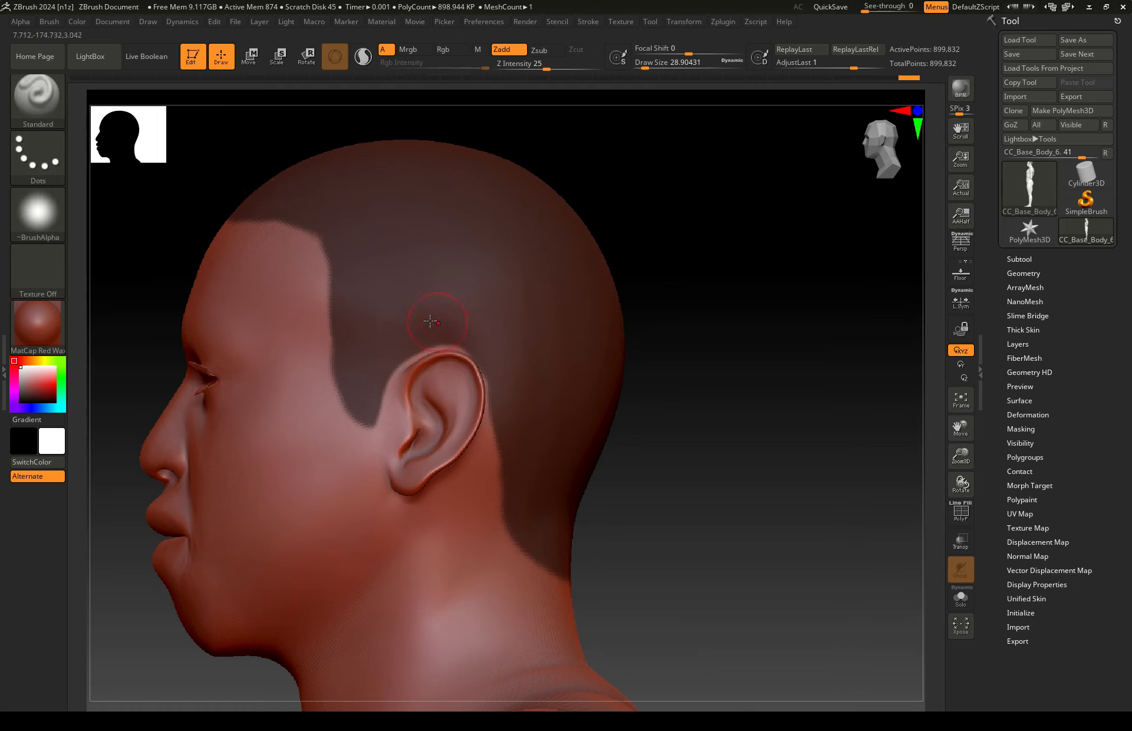
{"action": "key", "text": "ctrl+z"}
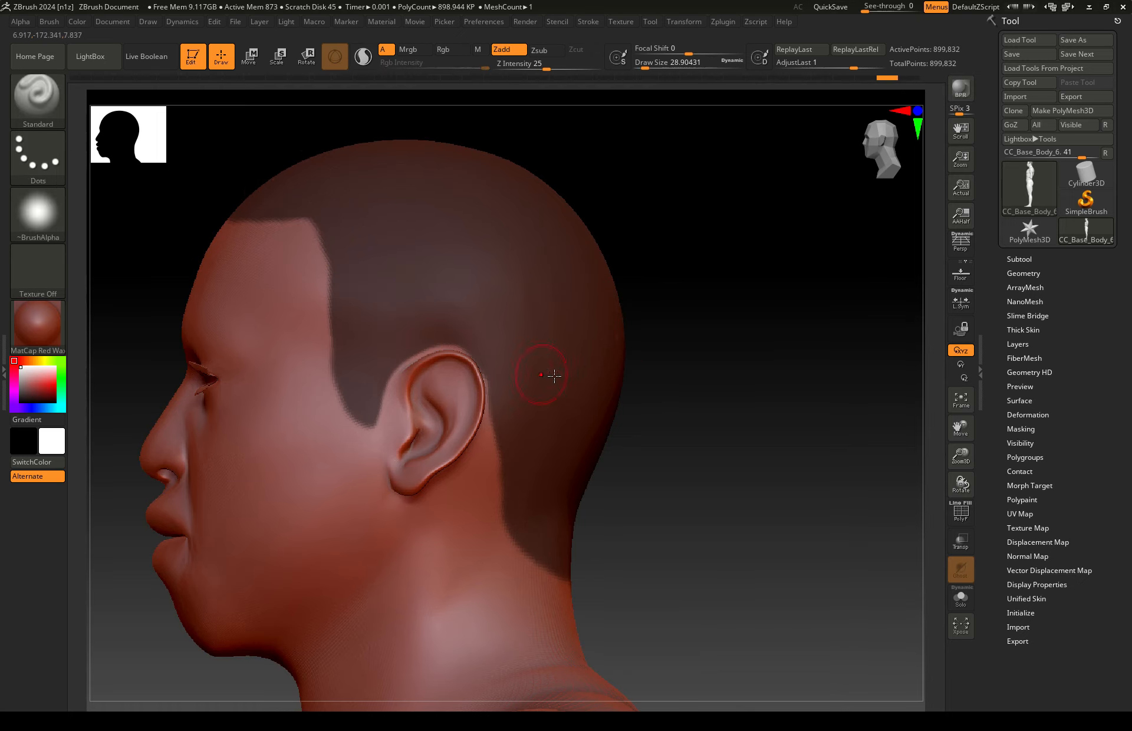
{"action": "mouse_move", "coordinate": [555, 375]}
{"action": "right_mouse_down"}
{"action": "mouse_move", "coordinate": [521, 285]}
{"action": "mouse_move", "coordinate": [516, 299]}
{"action": "right_mouse_up"}
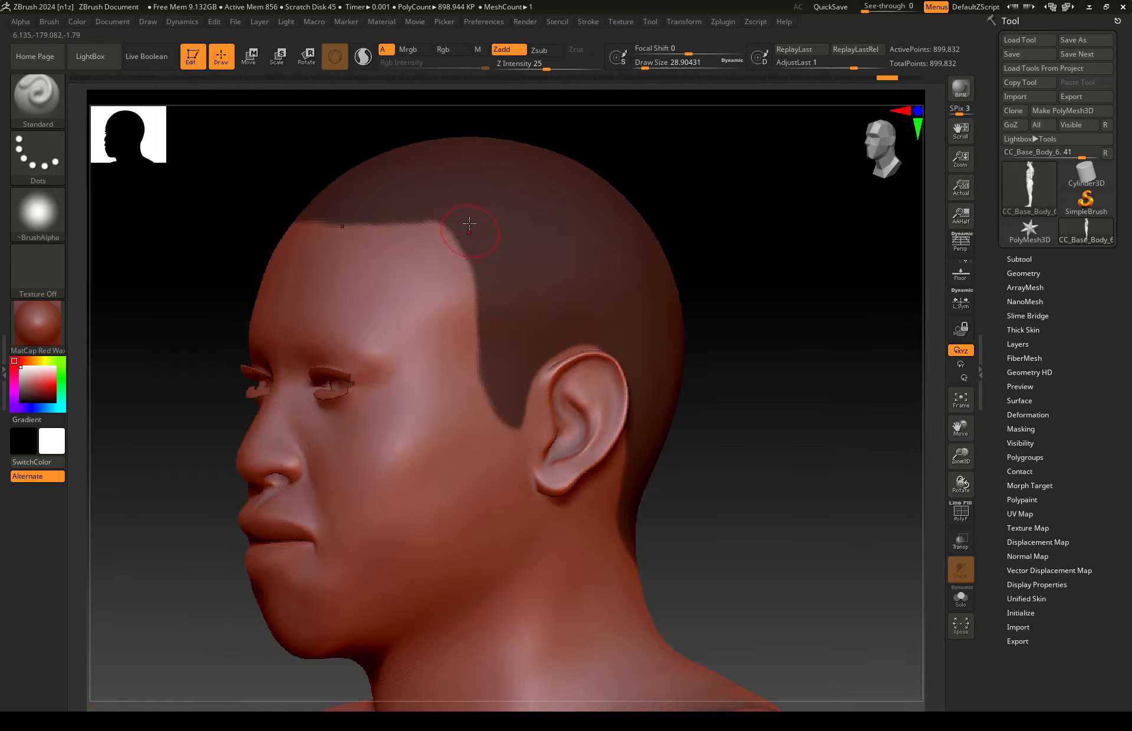
{"action": "left_click_drag", "start_coordinate": [438, 203], "coordinate": [478, 209], "text": "ctrl"}
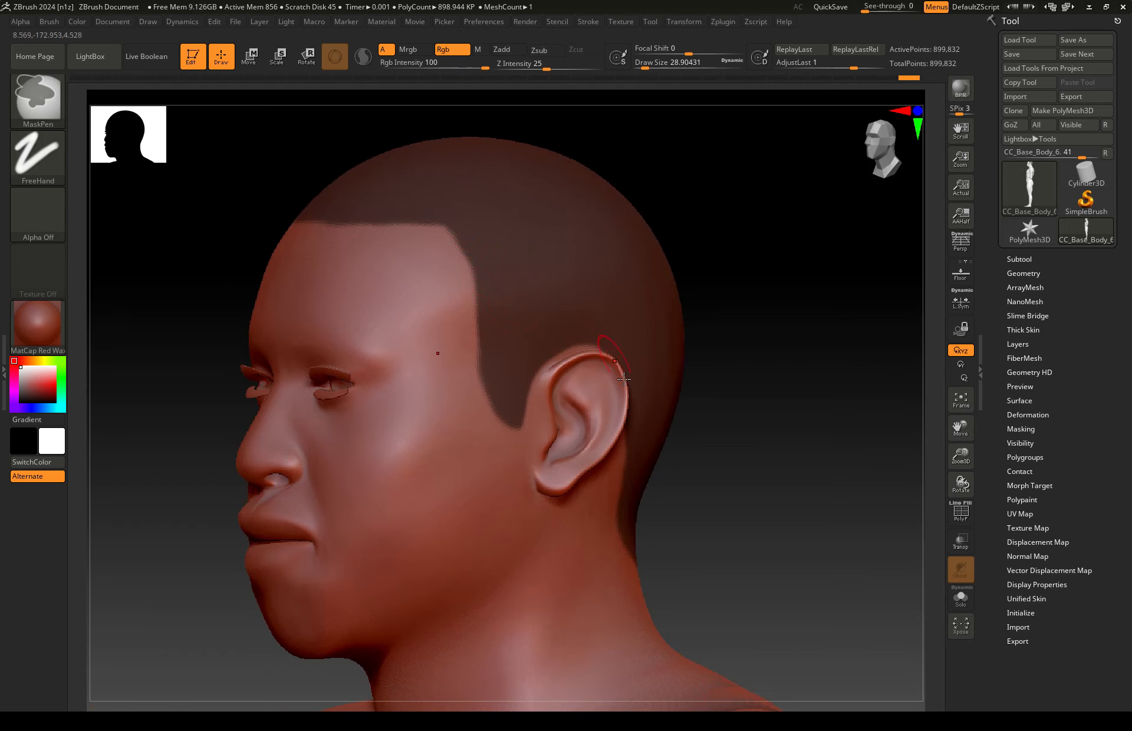
{"action": "right_click_drag", "start_coordinate": [573, 297], "coordinate": [545, 298]}
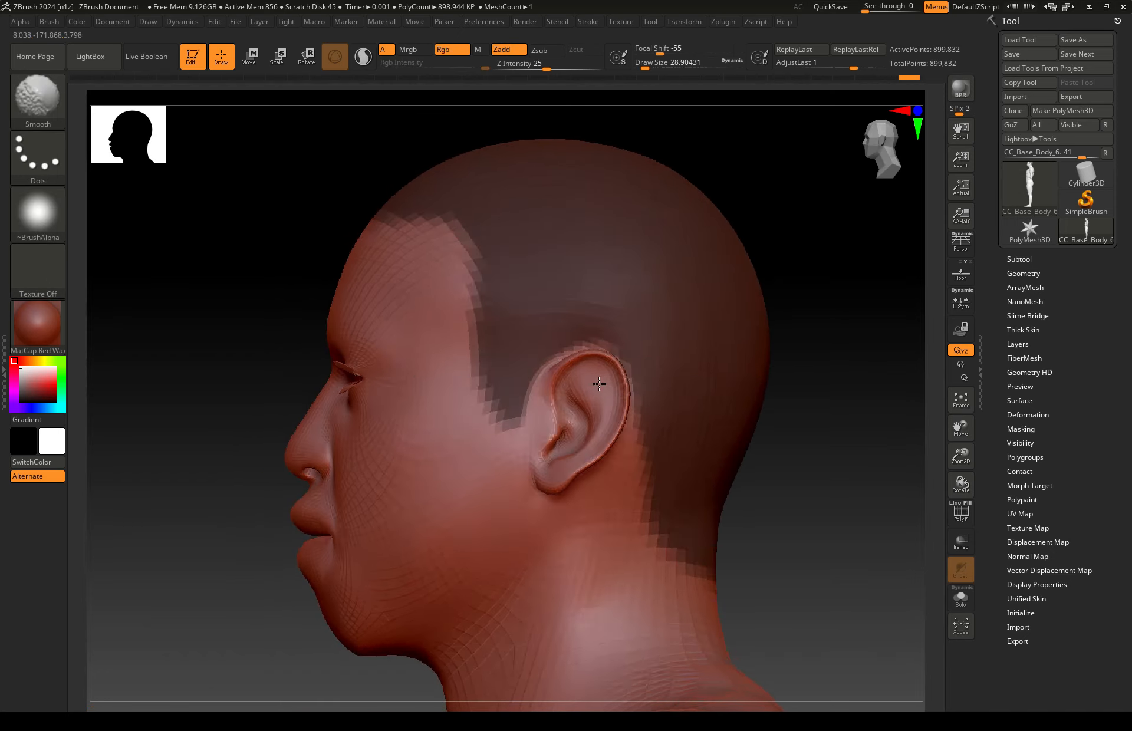
Generate a FiberMesh preview from the masked scalp and open its modifier settings
{"action": "left_click", "coordinate": [1024, 357]}
{"action": "left_click", "coordinate": [1018, 398]}
{"action": "right_click_drag", "start_coordinate": [467, 363], "coordinate": [523, 369], "text": "shift"}
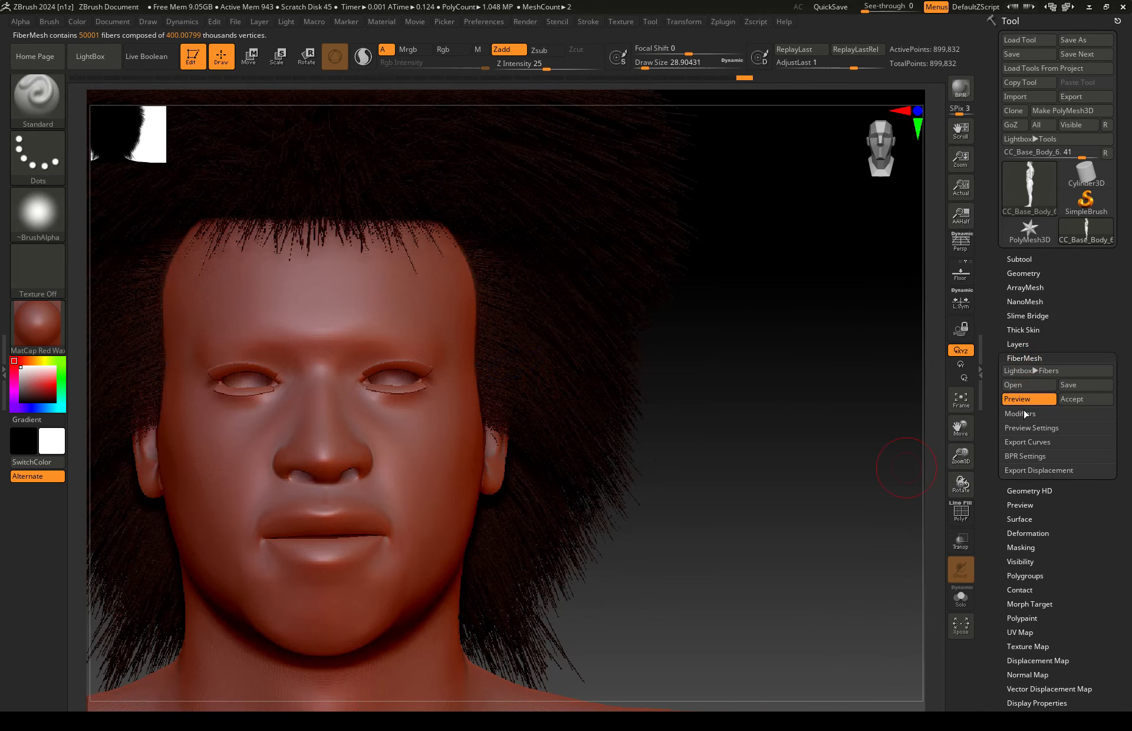
{"action": "left_click", "coordinate": [1020, 413]}
{"action": "right_click_drag", "start_coordinate": [595, 435], "coordinate": [672, 440], "text": "ctrl"}
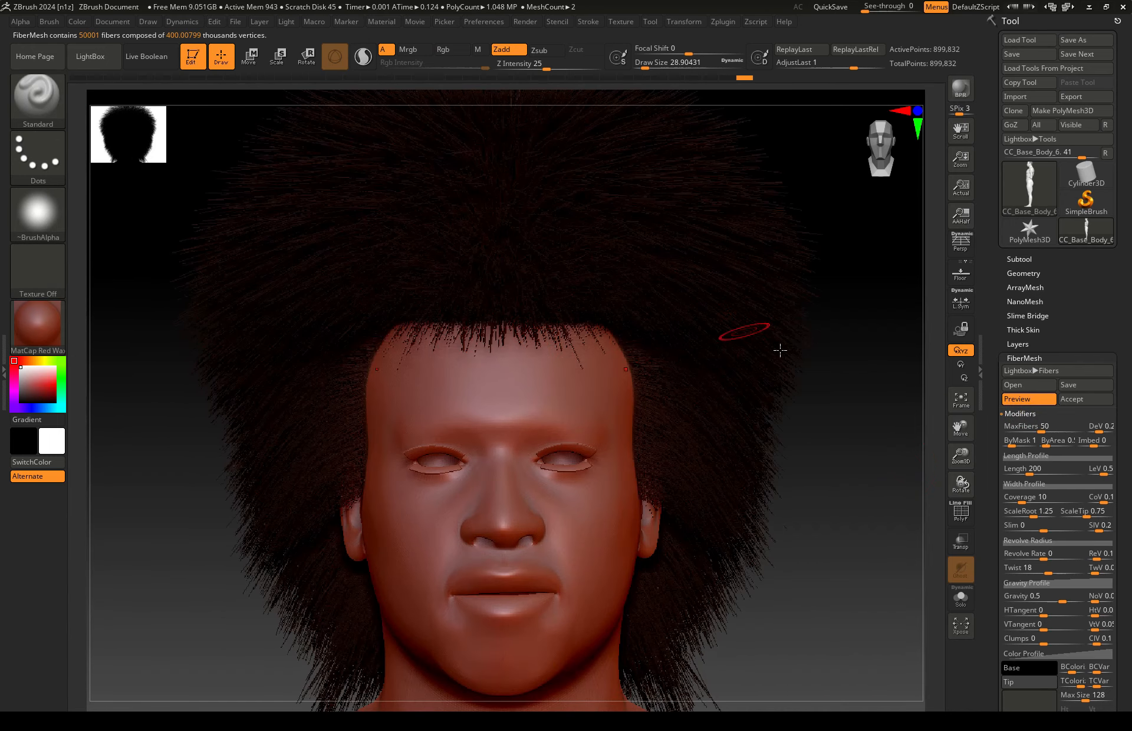
Set the fibers' ByMask to 5 and lower MaxFibers to about 17.77
{"action": "left_click_drag", "start_coordinate": [1002, 442], "coordinate": [1015, 338]}
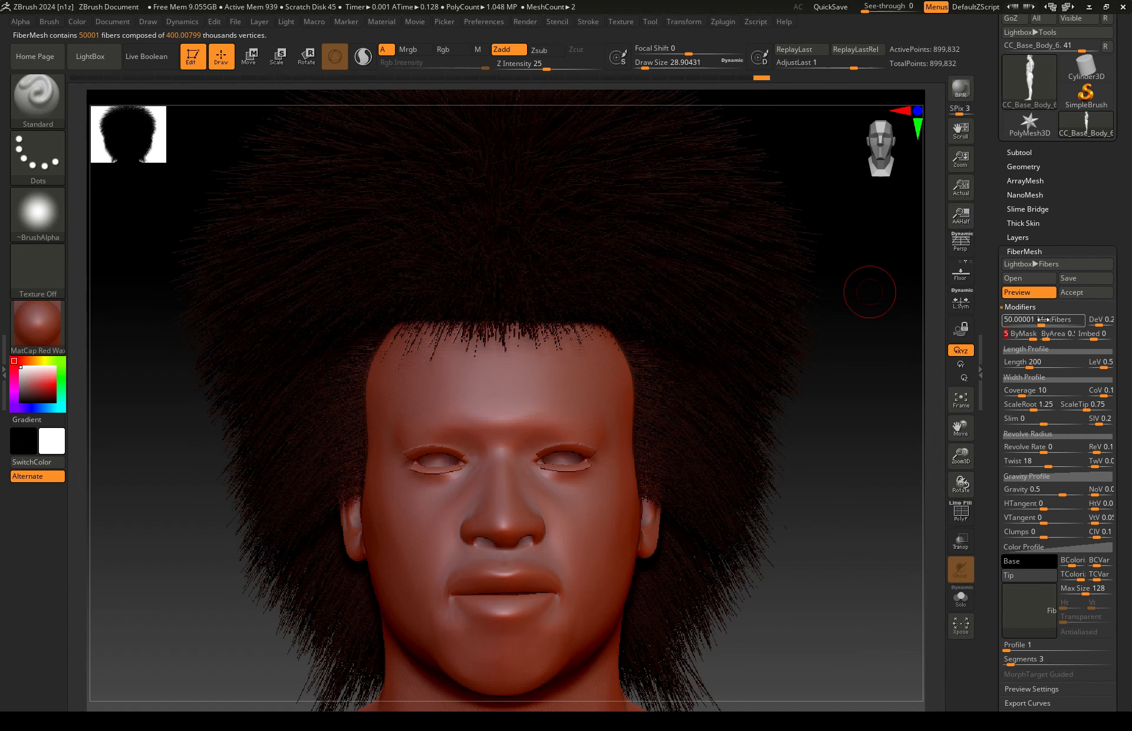
{"action": "left_click_drag", "start_coordinate": [1042, 319], "coordinate": [1033, 319]}
{"action": "mouse_move", "coordinate": [462, 306]}
{"action": "right_mouse_down", "text": "ctrl"}
{"action": "mouse_move", "coordinate": [486, 412]}
{"action": "mouse_move", "coordinate": [577, 295]}
{"action": "right_mouse_up", "text": "ctrl"}
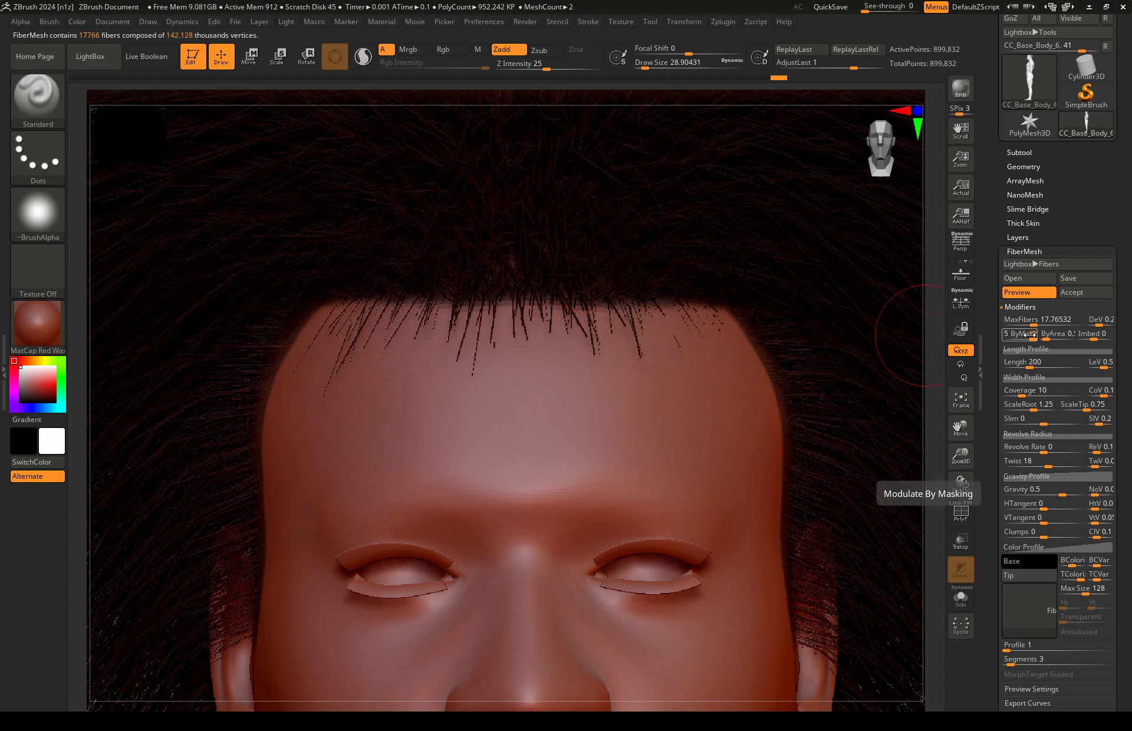
Compare the fibers along the hairline with ByMask at 0 and at 5
{"action": "left_click", "coordinate": [1009, 334]}
{"action": "type", "text": "0"}
{"action": "key", "text": "Return"}
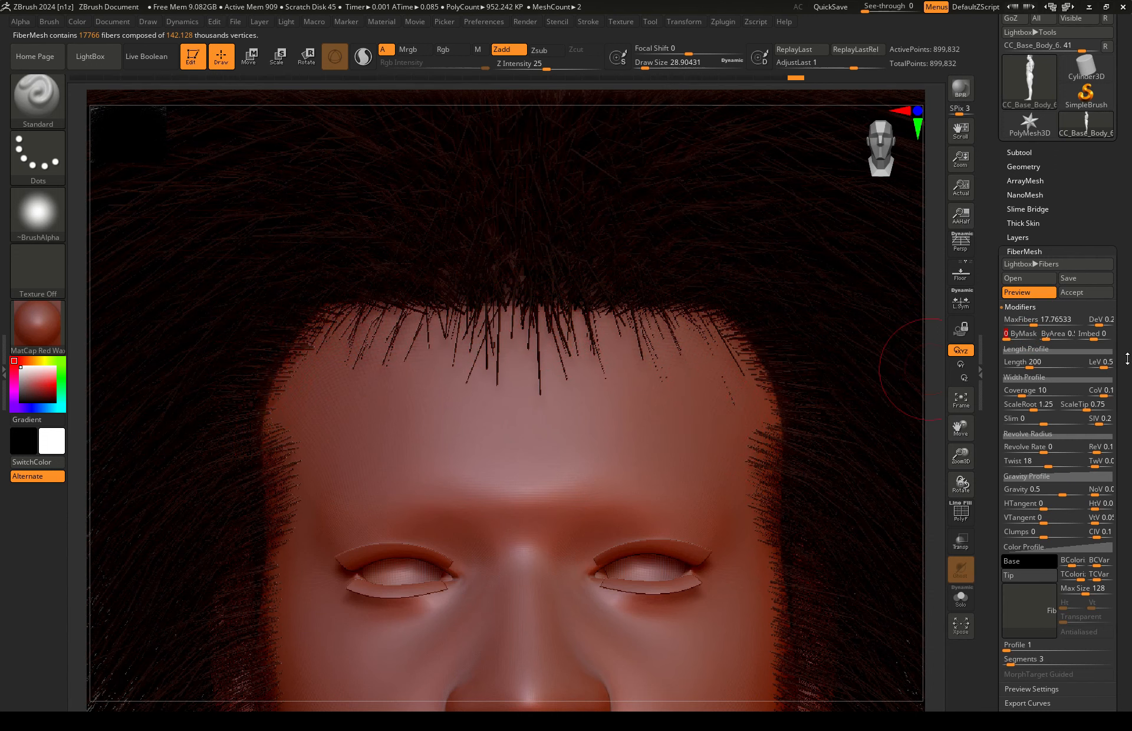
{"action": "left_click", "coordinate": [1011, 333]}
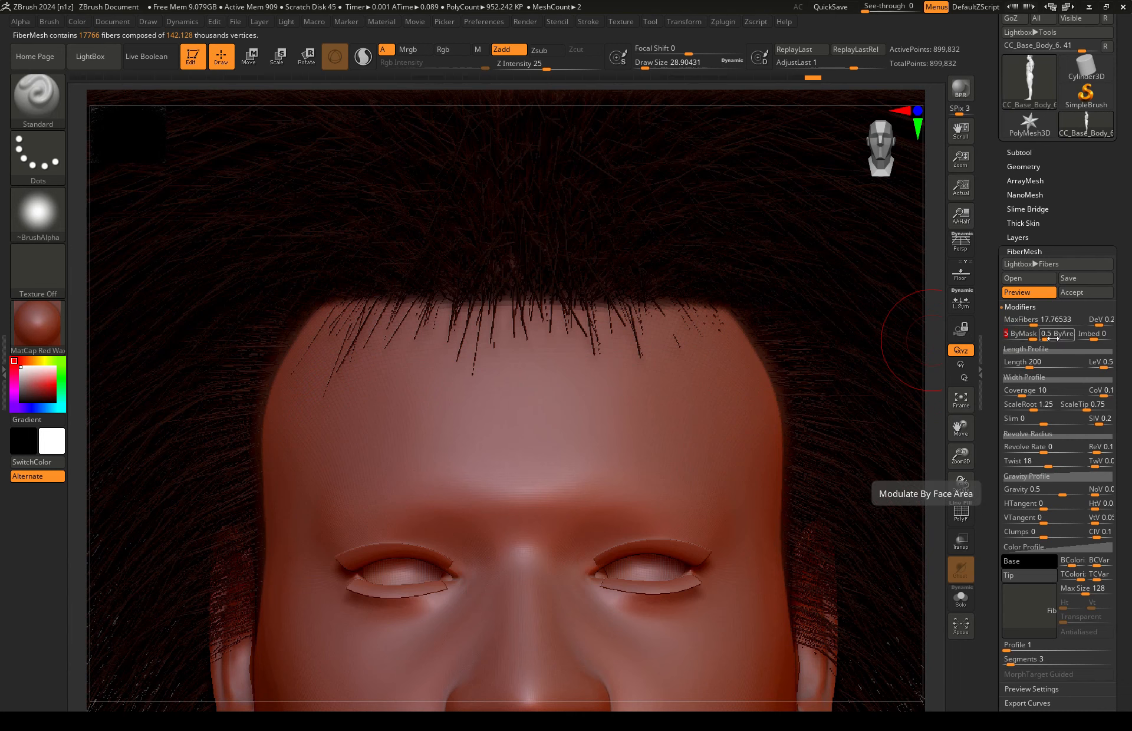
Set the fibers' ByArea to 0 and shorten their Length to about 28
{"action": "left_click_drag", "start_coordinate": [1053, 338], "coordinate": [1055, 337]}
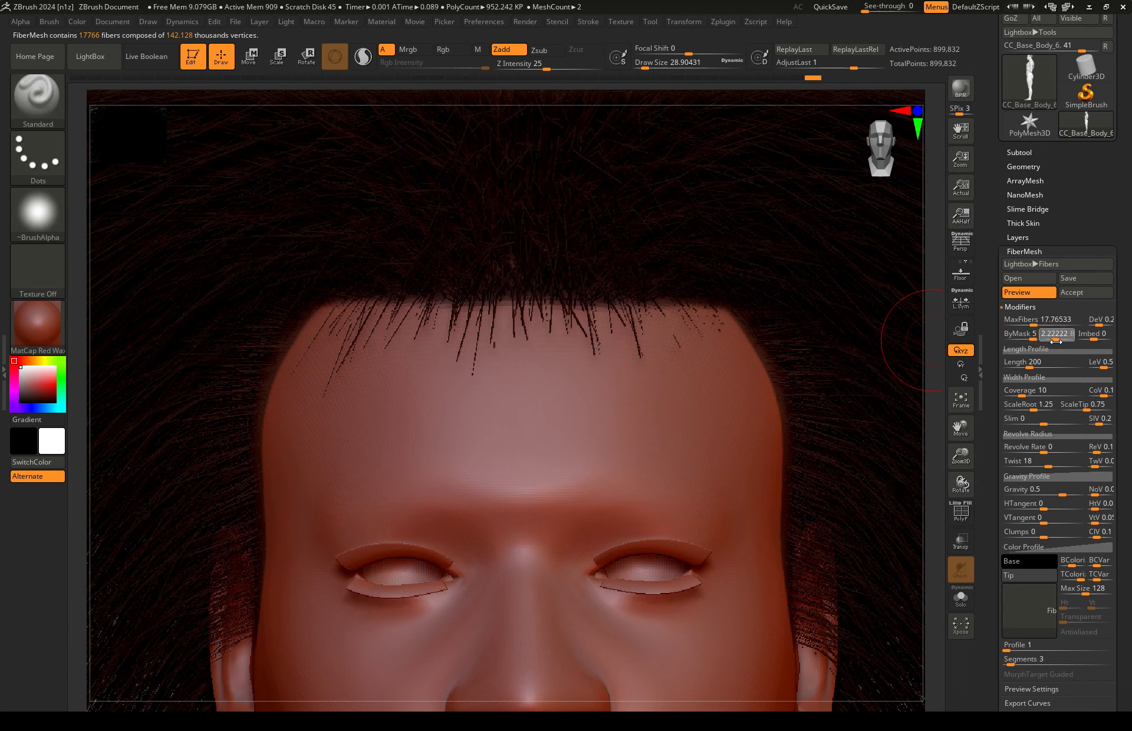
{"action": "mouse_move", "coordinate": [1049, 337]}
{"action": "left_mouse_down"}
{"action": "mouse_move", "coordinate": [1080, 340]}
{"action": "mouse_move", "coordinate": [1040, 340]}
{"action": "left_mouse_up"}
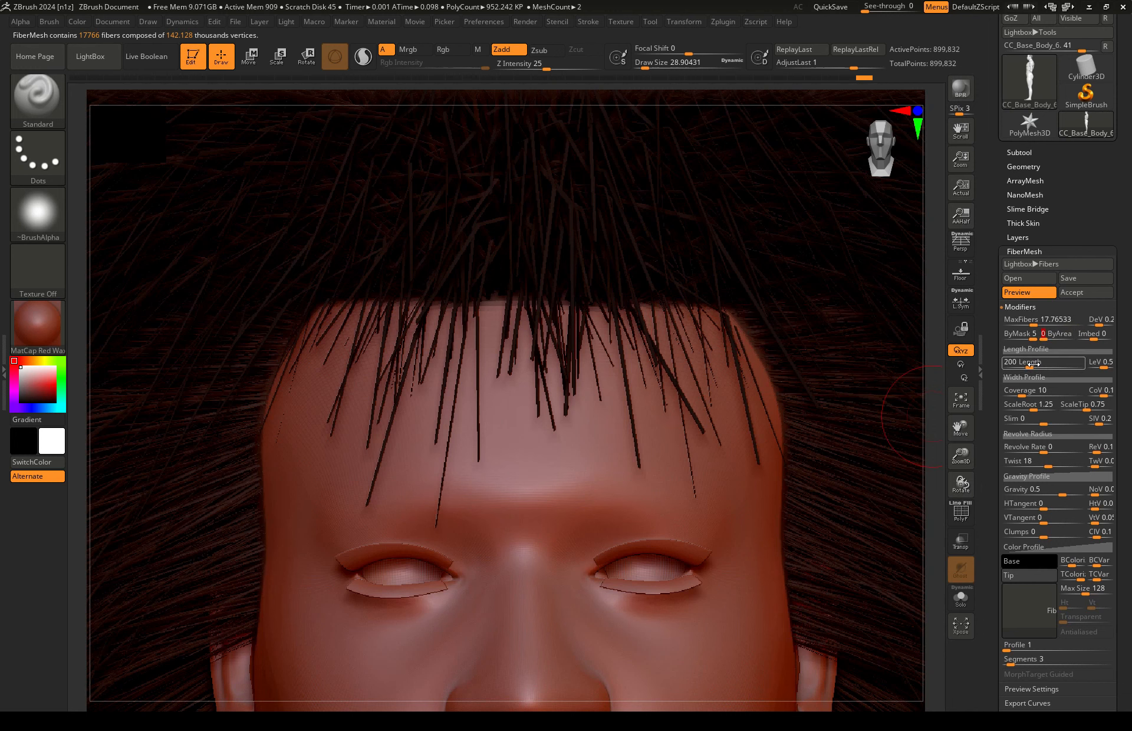
{"action": "left_click_drag", "start_coordinate": [1019, 368], "coordinate": [1014, 366]}
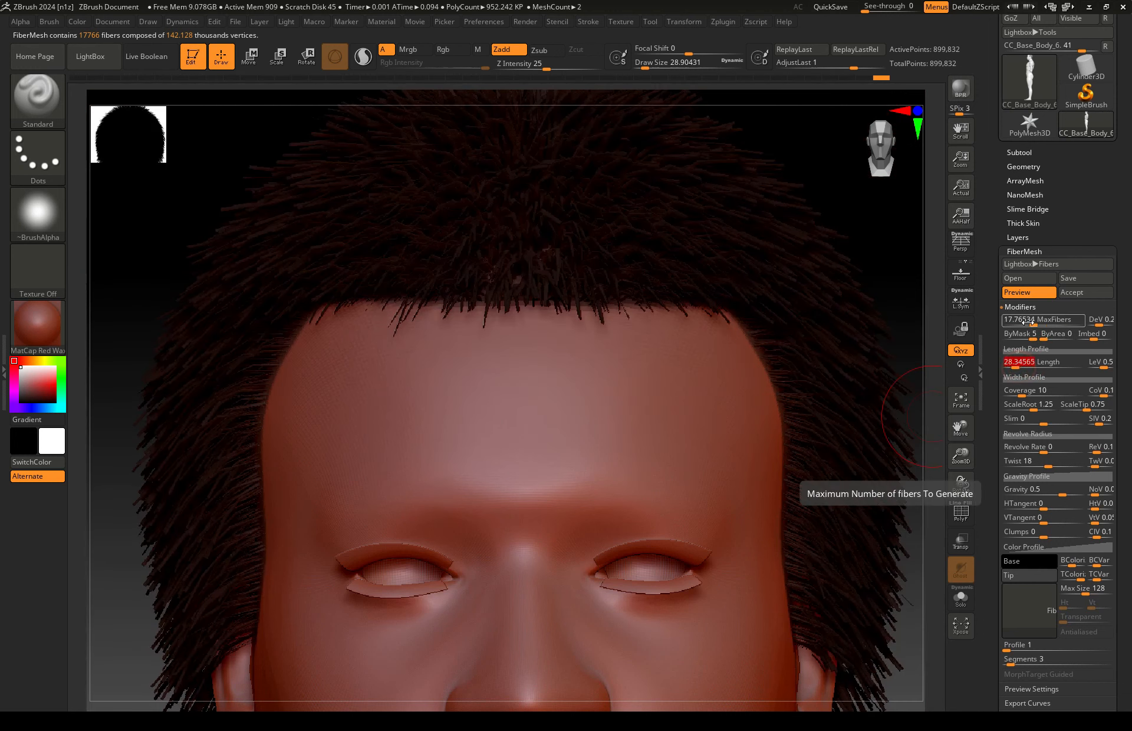
Shorten the fiber Length to 10, judging it with sparse fibers, and set MaxFibers to about 24.8
{"action": "left_click_drag", "start_coordinate": [1029, 323], "coordinate": [1016, 364]}
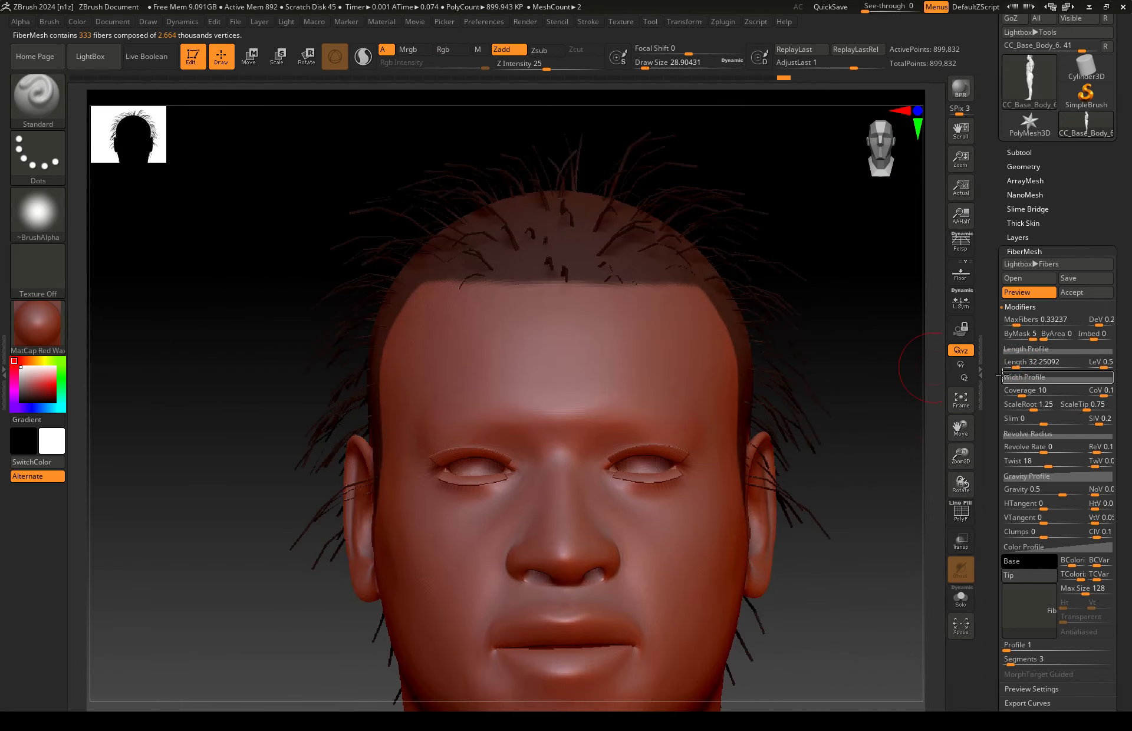
{"action": "left_click_drag", "start_coordinate": [1019, 368], "coordinate": [1012, 367]}
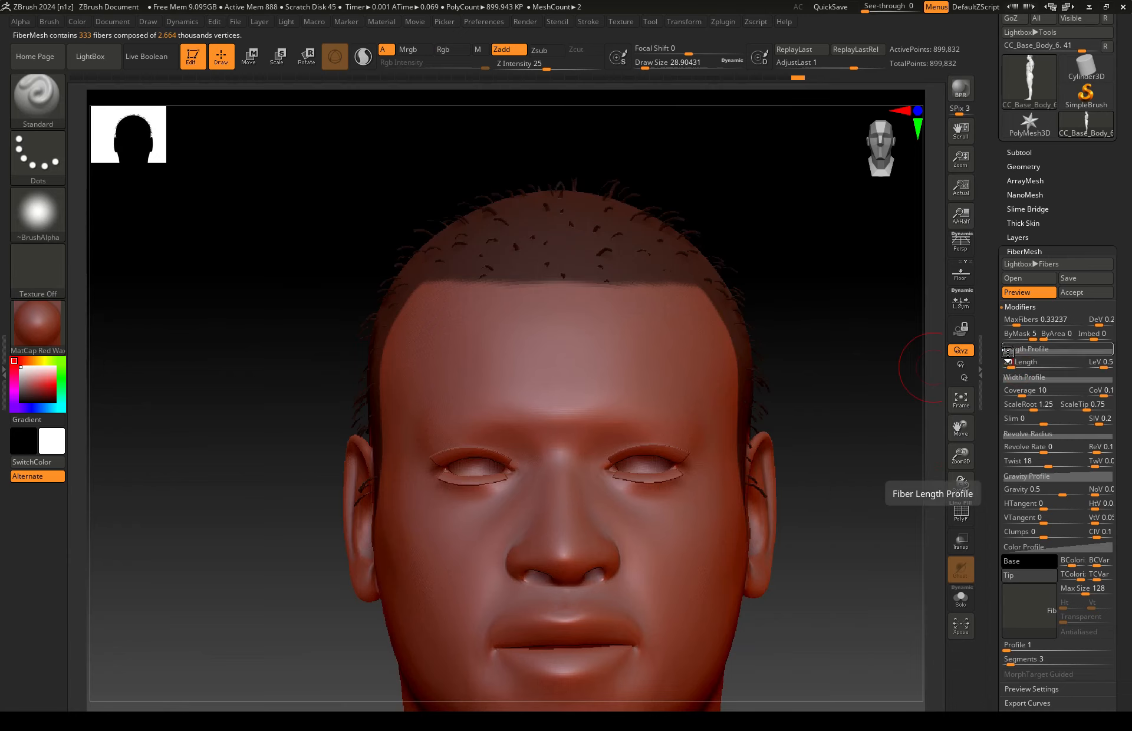
{"action": "key", "text": "Return"}
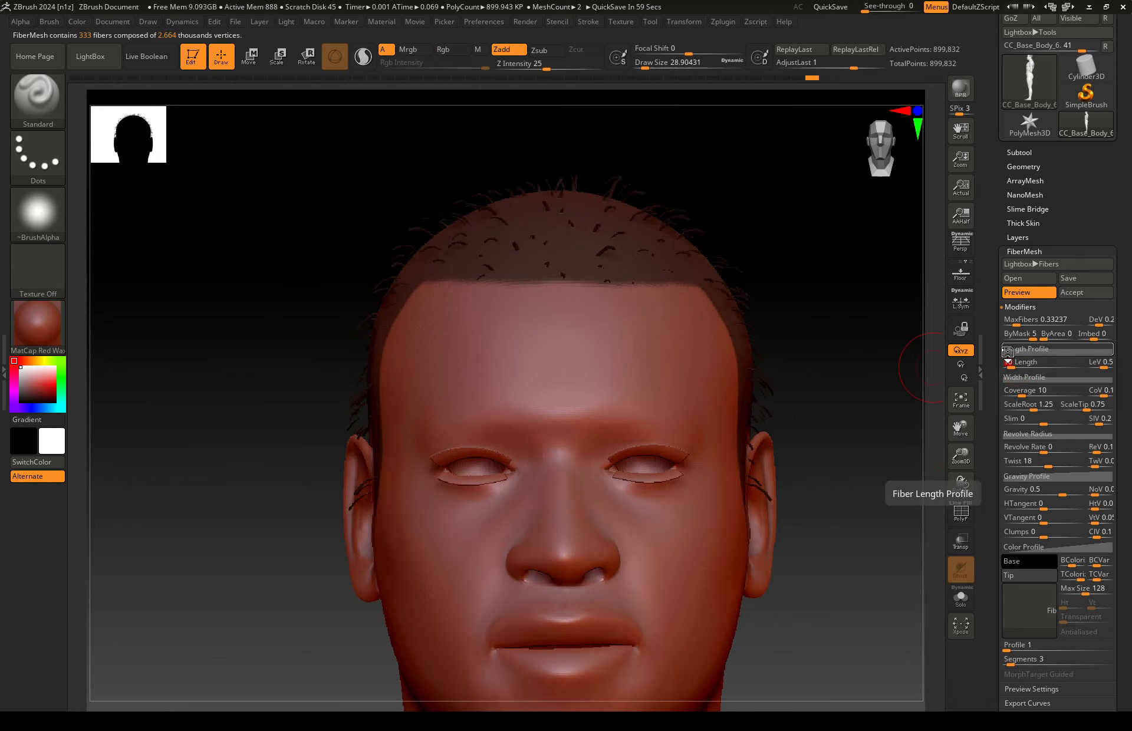
{"action": "left_click_drag", "start_coordinate": [1015, 323], "coordinate": [1044, 320]}
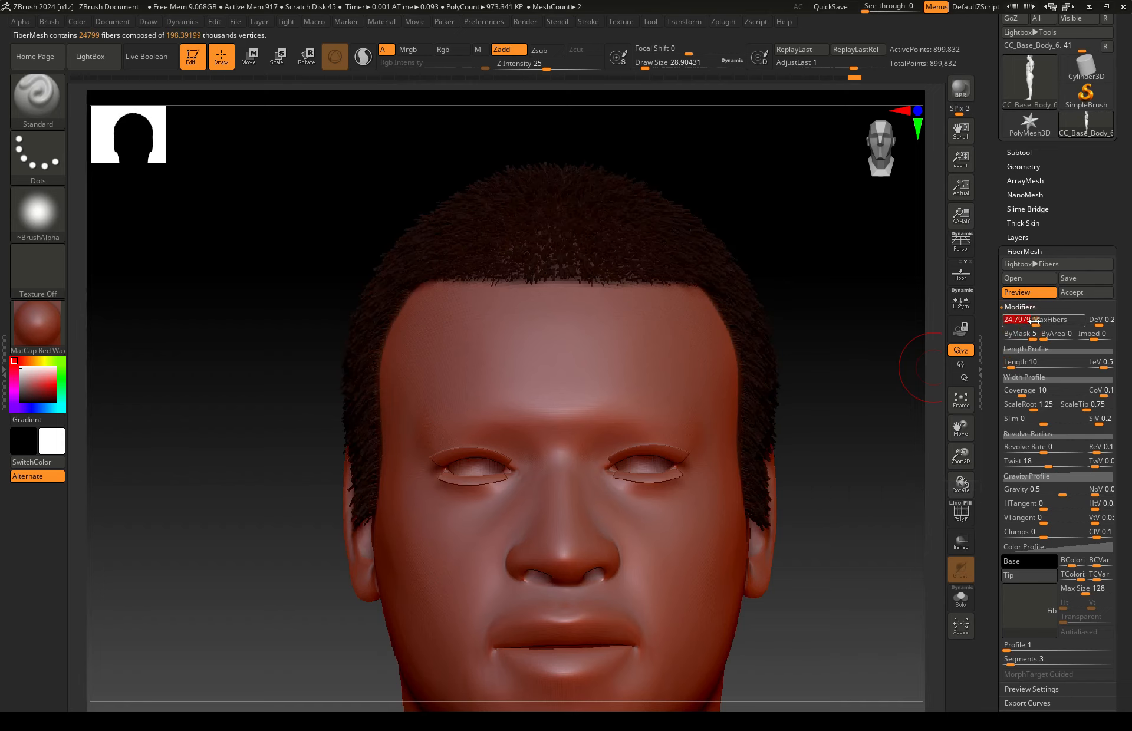
Reduce the fibers' Gravity to about 0.12 and set the direction variation (NoV) to about 0.3
{"action": "left_click_drag", "start_coordinate": [1130, 435], "coordinate": [1131, 277]}
{"action": "left_click_drag", "start_coordinate": [1100, 331], "coordinate": [1095, 331]}
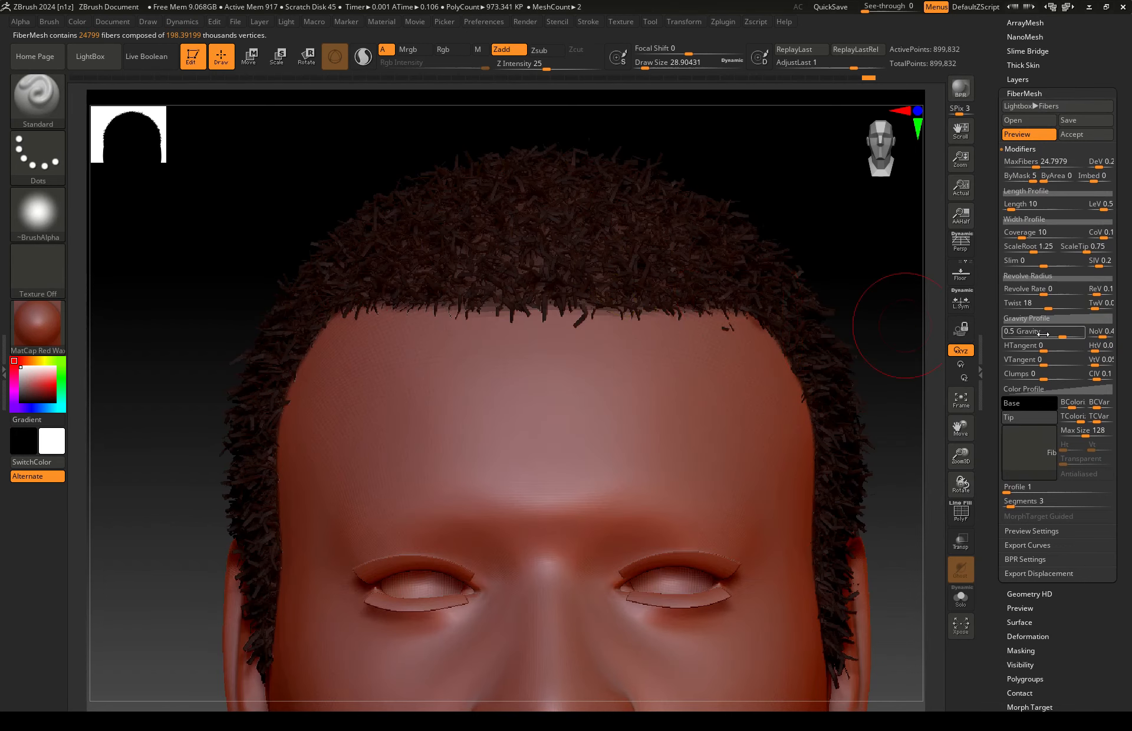
{"action": "left_click_drag", "start_coordinate": [1064, 332], "coordinate": [1047, 333]}
{"action": "left_click", "coordinate": [1100, 331]}
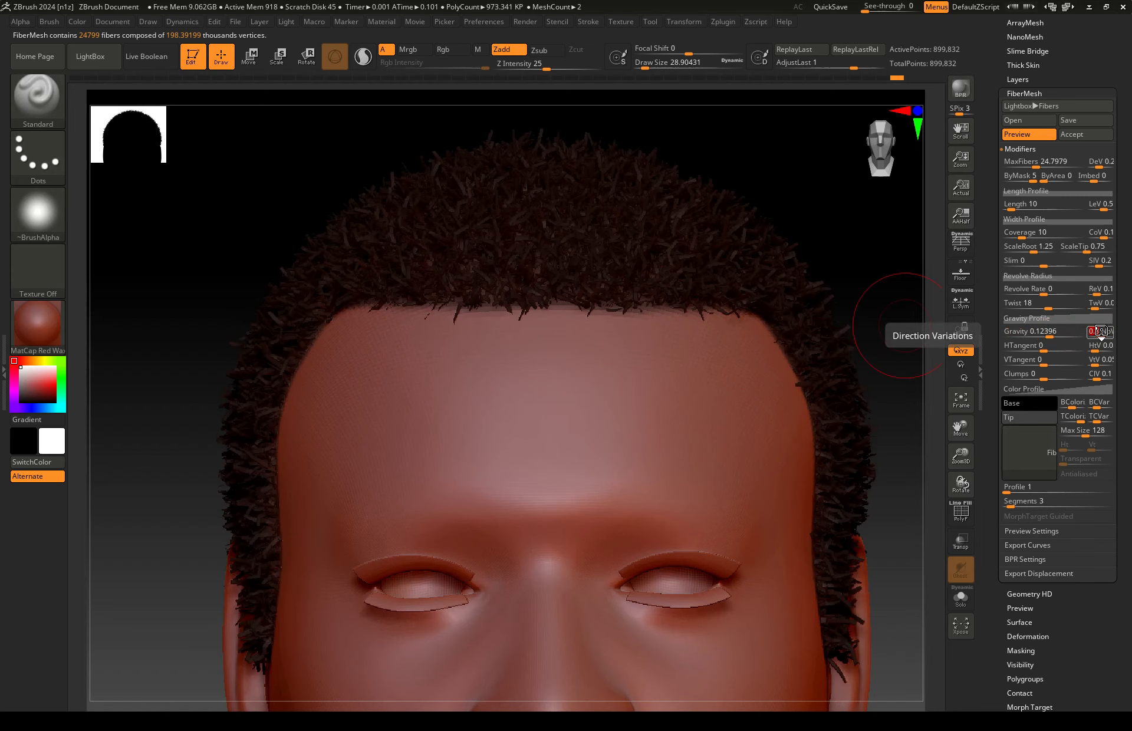
Thin the fibers to a Coverage of 0.5 and set MaxFibers to 100
{"action": "mouse_move", "coordinate": [1021, 238]}
{"action": "left_mouse_down"}
{"action": "mouse_move", "coordinate": [1052, 238]}
{"action": "mouse_move", "coordinate": [1015, 237]}
{"action": "left_mouse_up"}
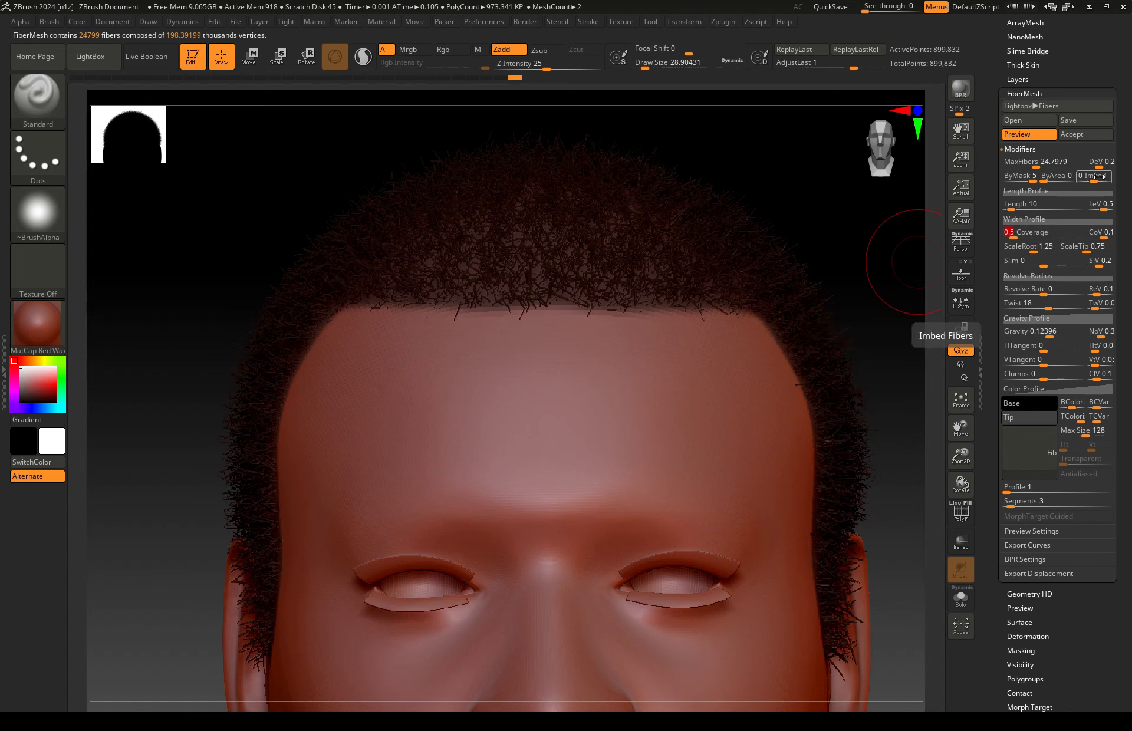
{"action": "left_click_drag", "start_coordinate": [1037, 162], "coordinate": [1049, 164]}
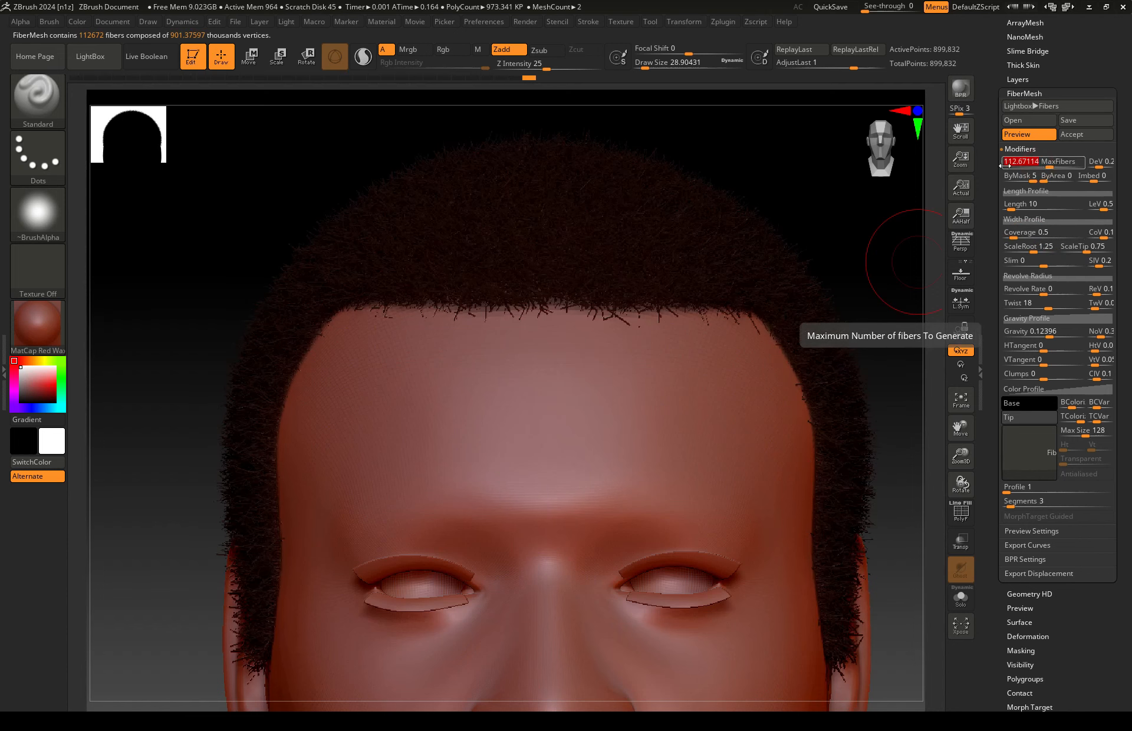
{"action": "type", "text": "100"}
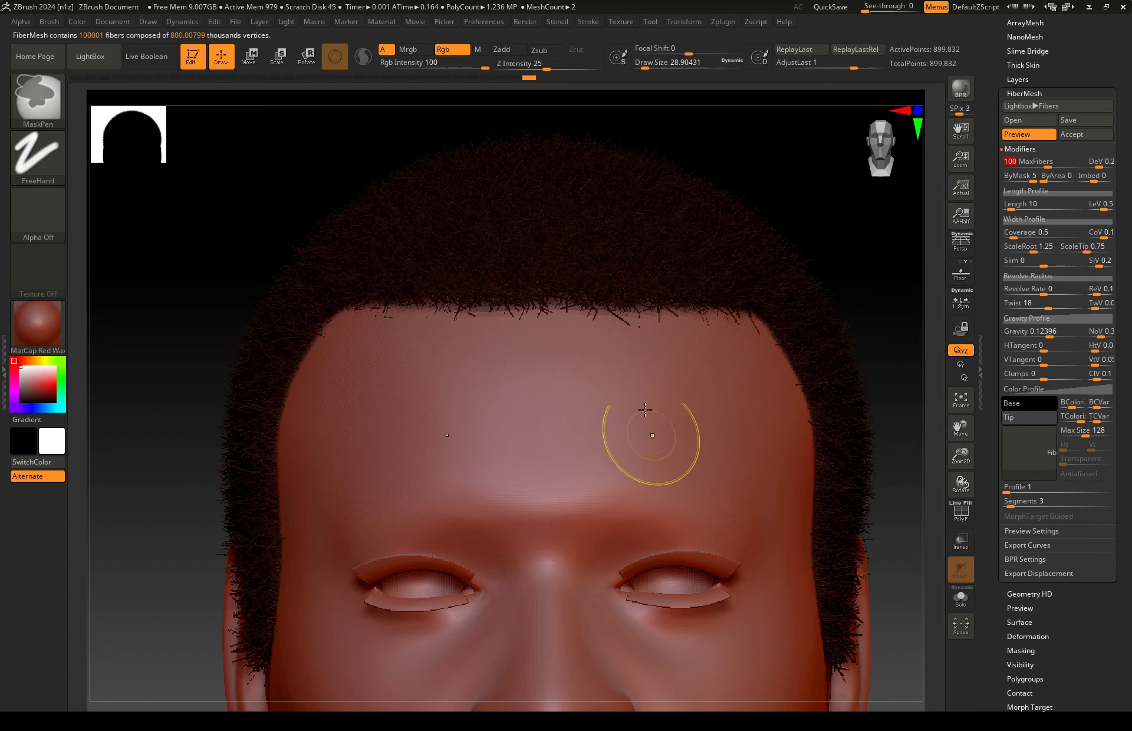
Examine the hair's coverage and edges from the back, side and front of the head
{"action": "mouse_move", "coordinate": [648, 425]}
{"action": "right_mouse_down", "text": "ctrl"}
{"action": "mouse_move", "coordinate": [642, 440]}
{"action": "mouse_move", "coordinate": [711, 296]}
{"action": "right_mouse_up", "text": "ctrl"}
{"action": "right_click_drag", "start_coordinate": [473, 480], "coordinate": [509, 482]}
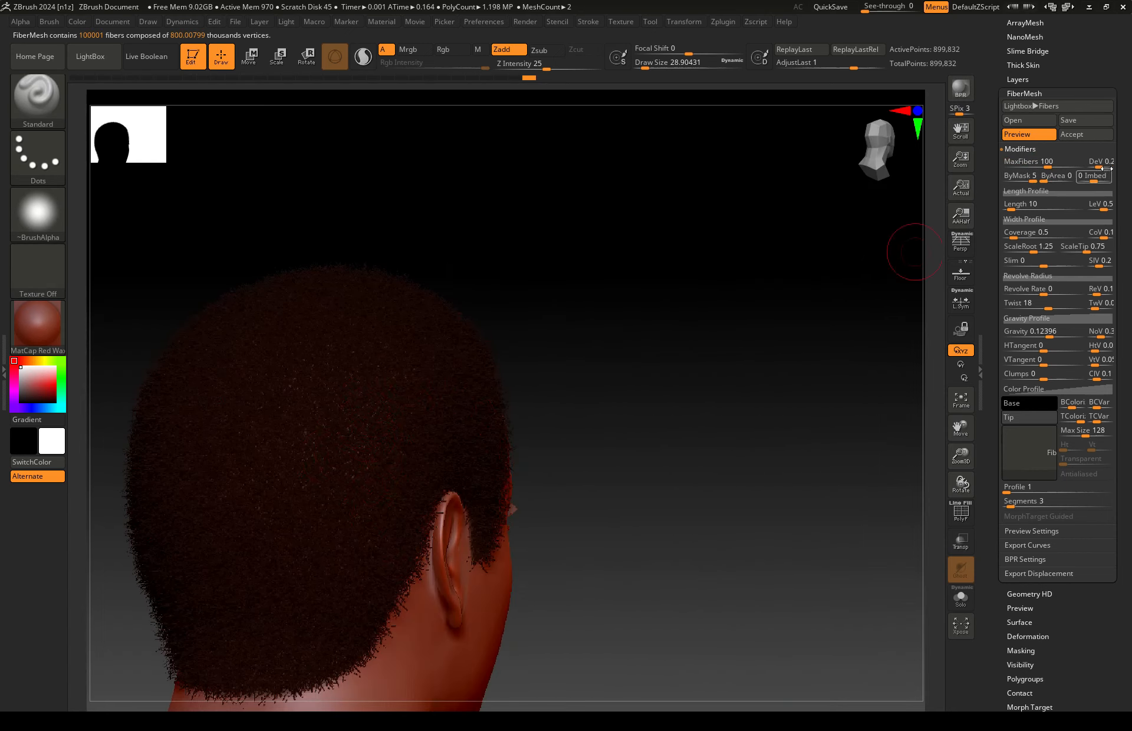
{"action": "right_click_drag", "start_coordinate": [340, 398], "coordinate": [784, 432]}
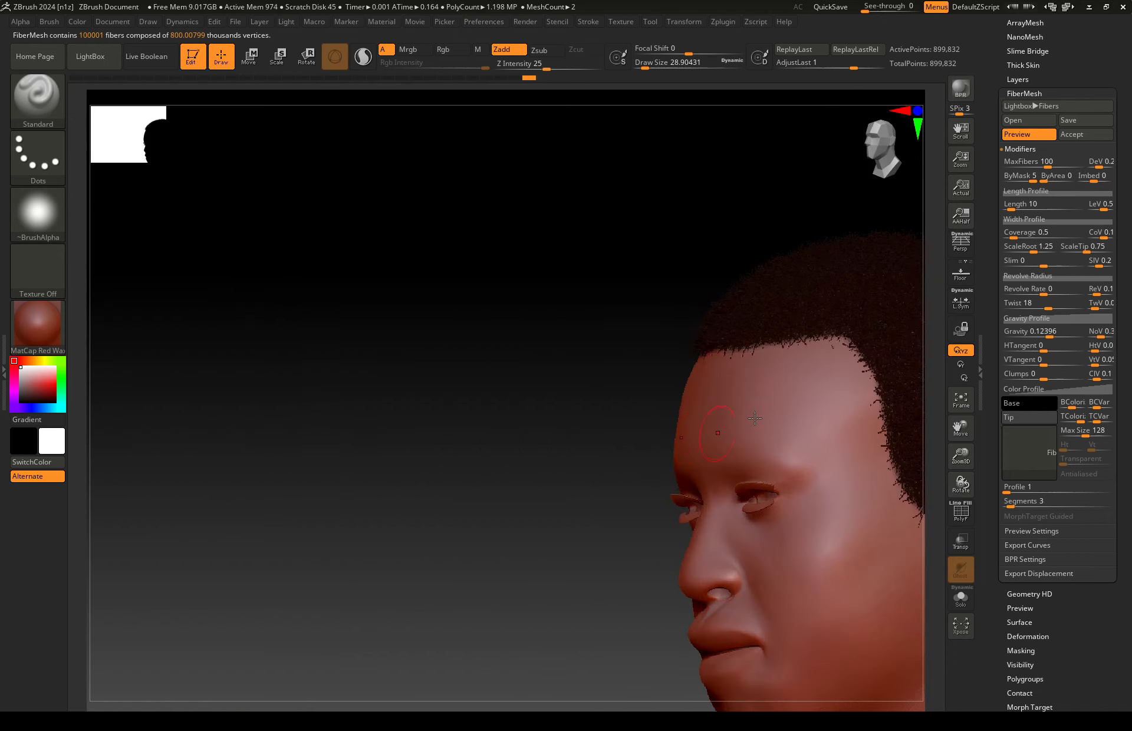
{"action": "right_click", "coordinate": [830, 432]}
{"action": "right_click_drag", "start_coordinate": [838, 394], "coordinate": [486, 391], "text": "alt"}
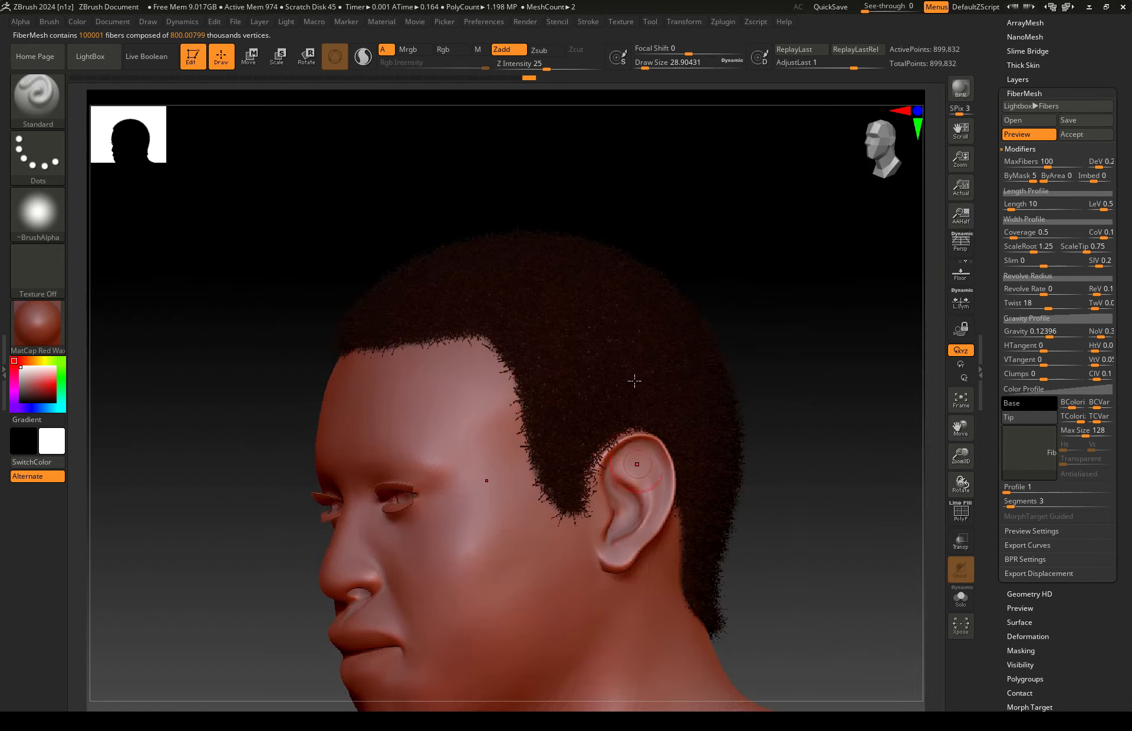
{"action": "right_click_drag", "start_coordinate": [594, 434], "coordinate": [578, 475]}
{"action": "right_click_drag", "start_coordinate": [586, 336], "coordinate": [599, 447], "text": "ctrl"}
{"action": "right_click_drag", "start_coordinate": [452, 455], "coordinate": [657, 385], "text": "alt"}
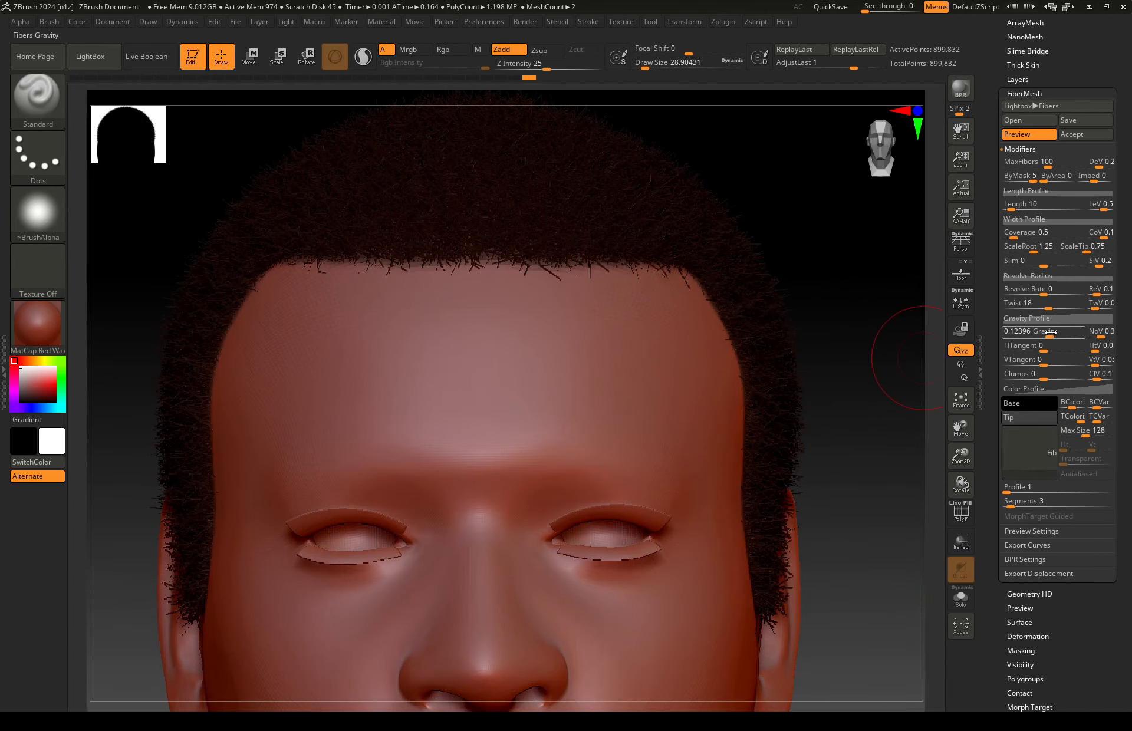
Set the fibers' Gravity to about 0.24 and raise the start point of the Length Profile curve to about 0.66
{"action": "mouse_move", "coordinate": [1050, 335]}
{"action": "left_mouse_down"}
{"action": "mouse_move", "coordinate": [1038, 332]}
{"action": "mouse_move", "coordinate": [1054, 333]}
{"action": "left_mouse_up"}
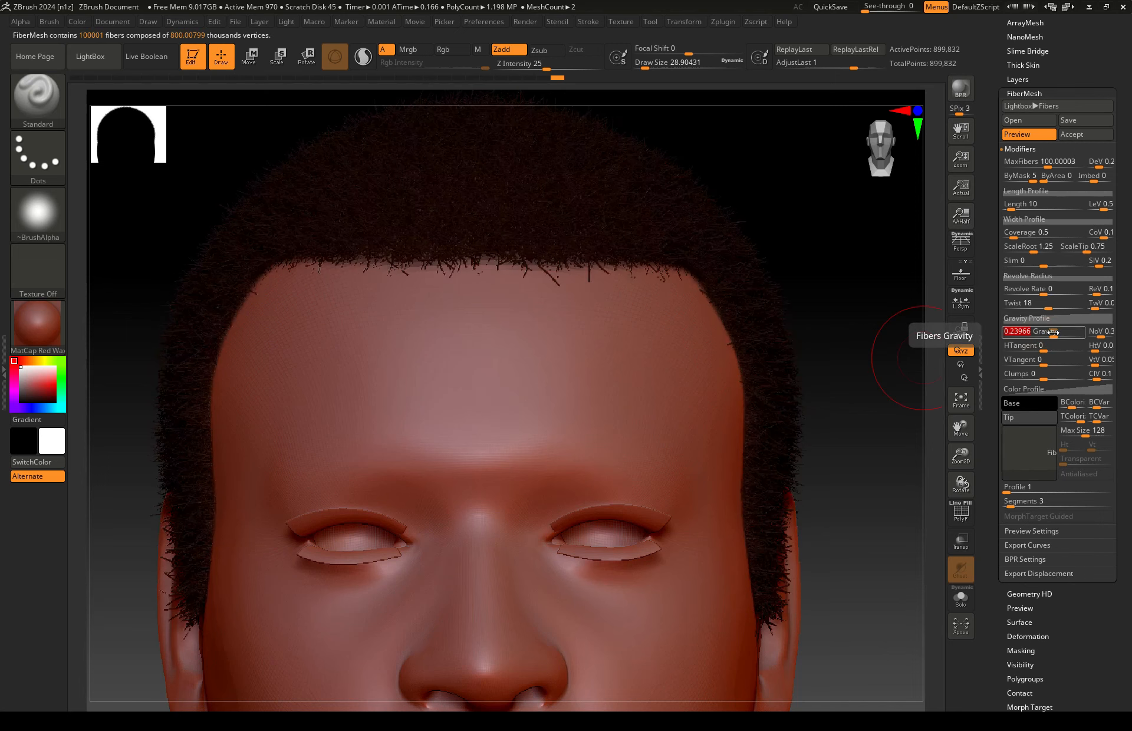
{"action": "left_click", "coordinate": [1042, 191]}
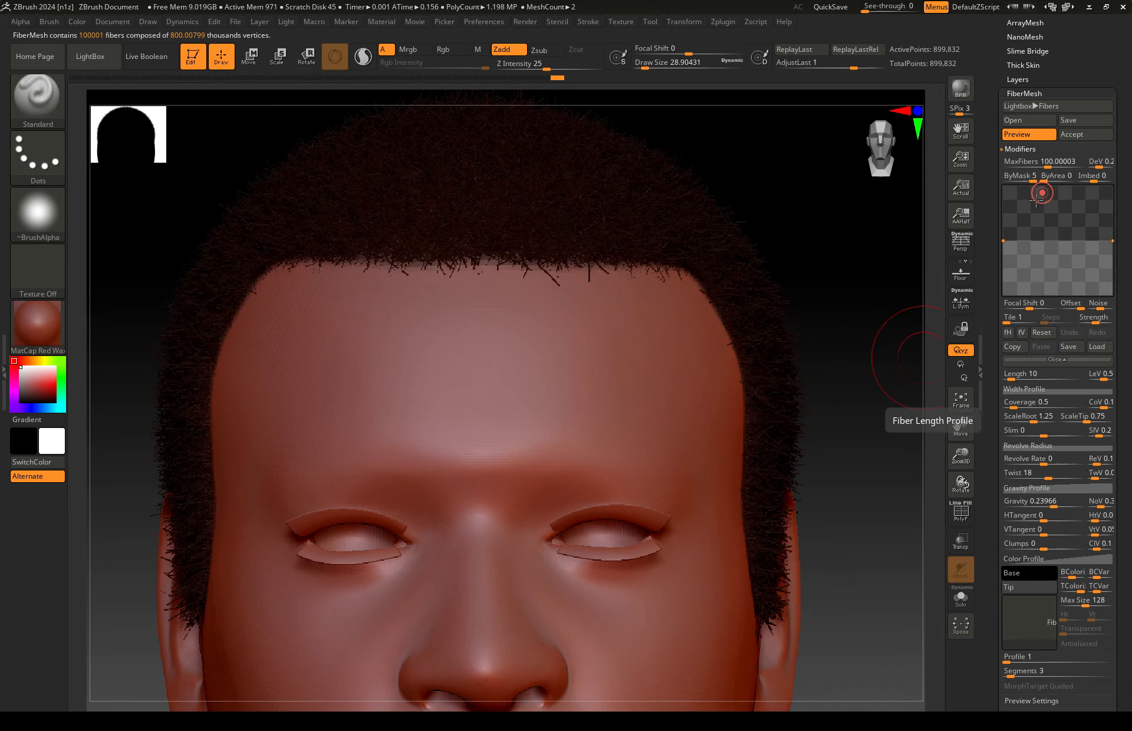
{"action": "left_click_drag", "start_coordinate": [1003, 237], "coordinate": [1002, 223]}
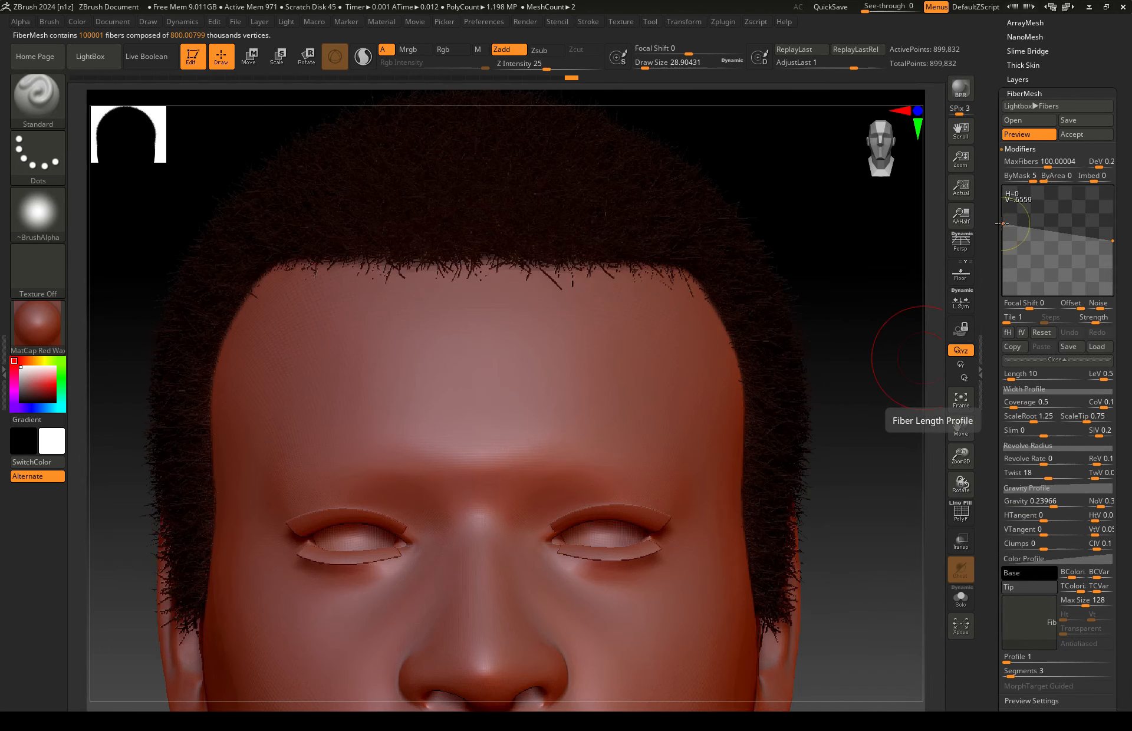
{"action": "right_click_drag", "start_coordinate": [564, 500], "coordinate": [609, 470], "text": "ctrl"}
{"action": "right_click", "coordinate": [576, 539]}
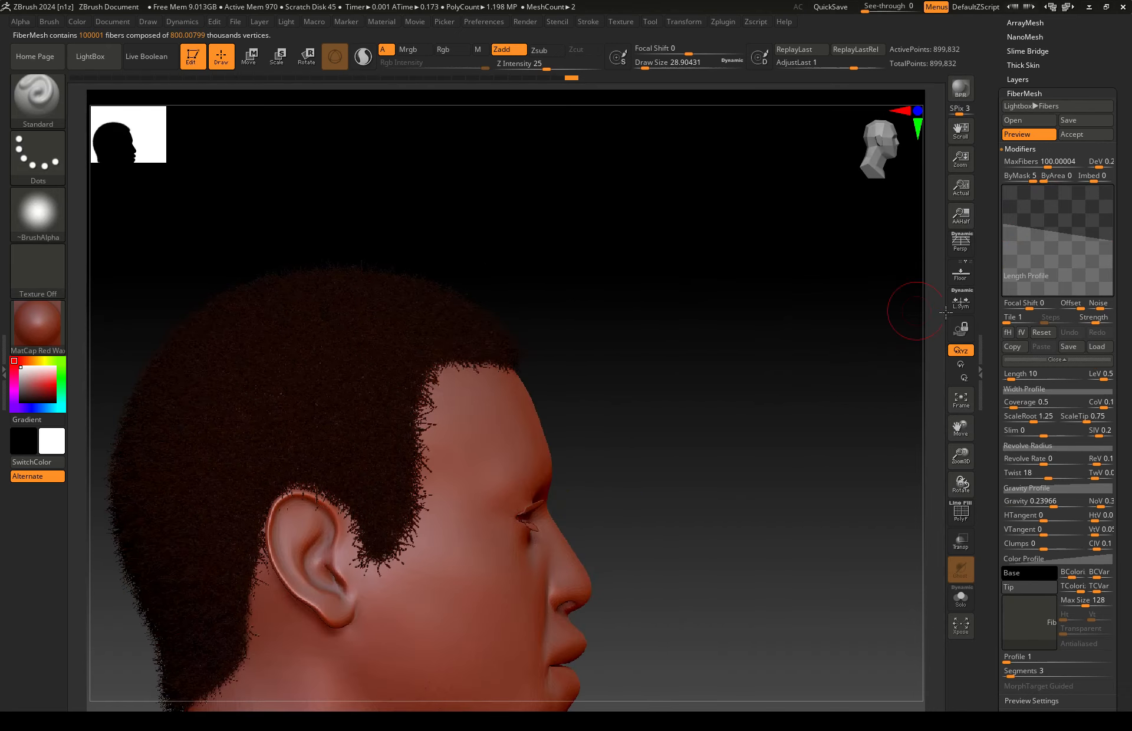
Set the number of segments per fiber to 8
{"action": "right_click_drag", "start_coordinate": [635, 563], "coordinate": [531, 584], "text": "shift"}
{"action": "right_click_drag", "start_coordinate": [516, 599], "coordinate": [652, 480], "text": "shift"}
{"action": "right_click_drag", "start_coordinate": [660, 437], "coordinate": [595, 425], "text": "shift"}
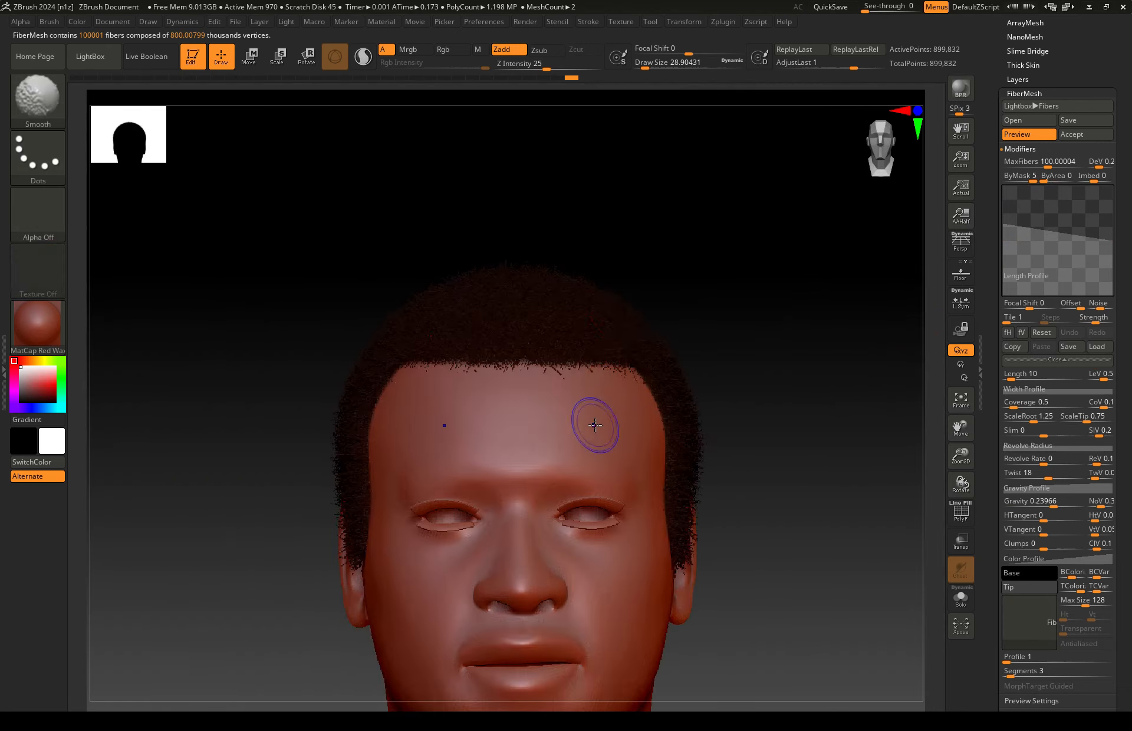
{"action": "right_click_drag", "start_coordinate": [578, 363], "coordinate": [658, 387], "text": "ctrl"}
{"action": "scroll", "coordinate": [1125, 316], "scroll_direction": "down", "scroll_amount": 3}
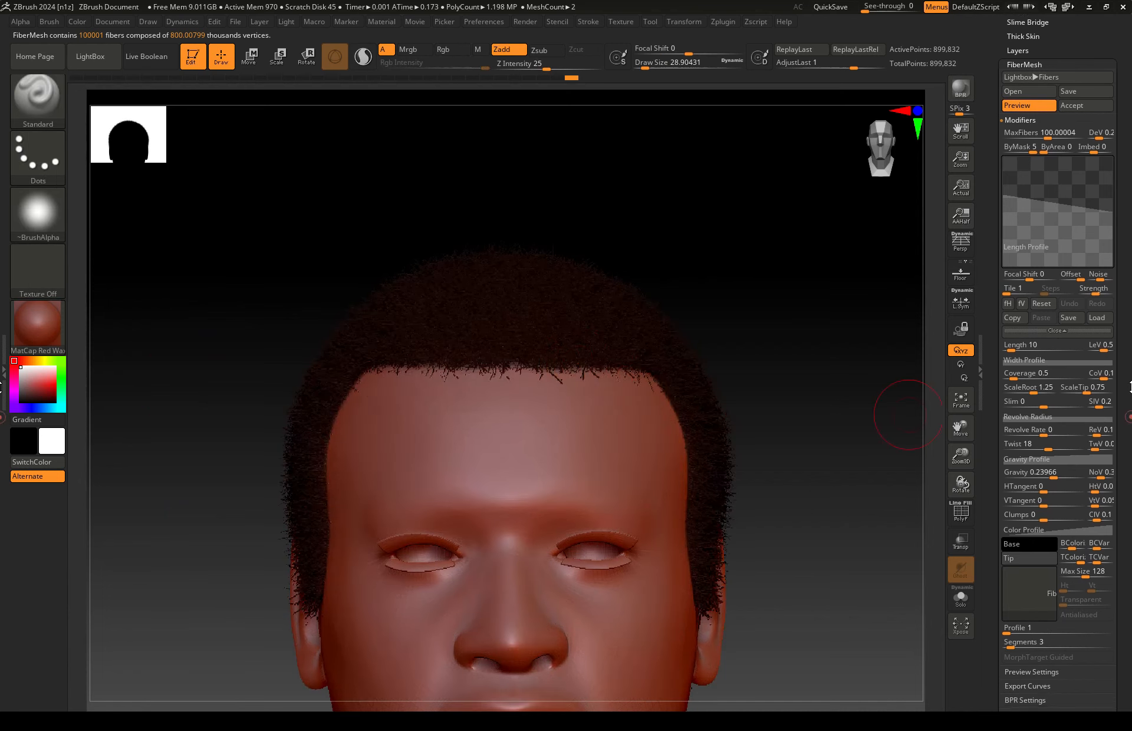
{"action": "left_click", "coordinate": [1036, 603]}
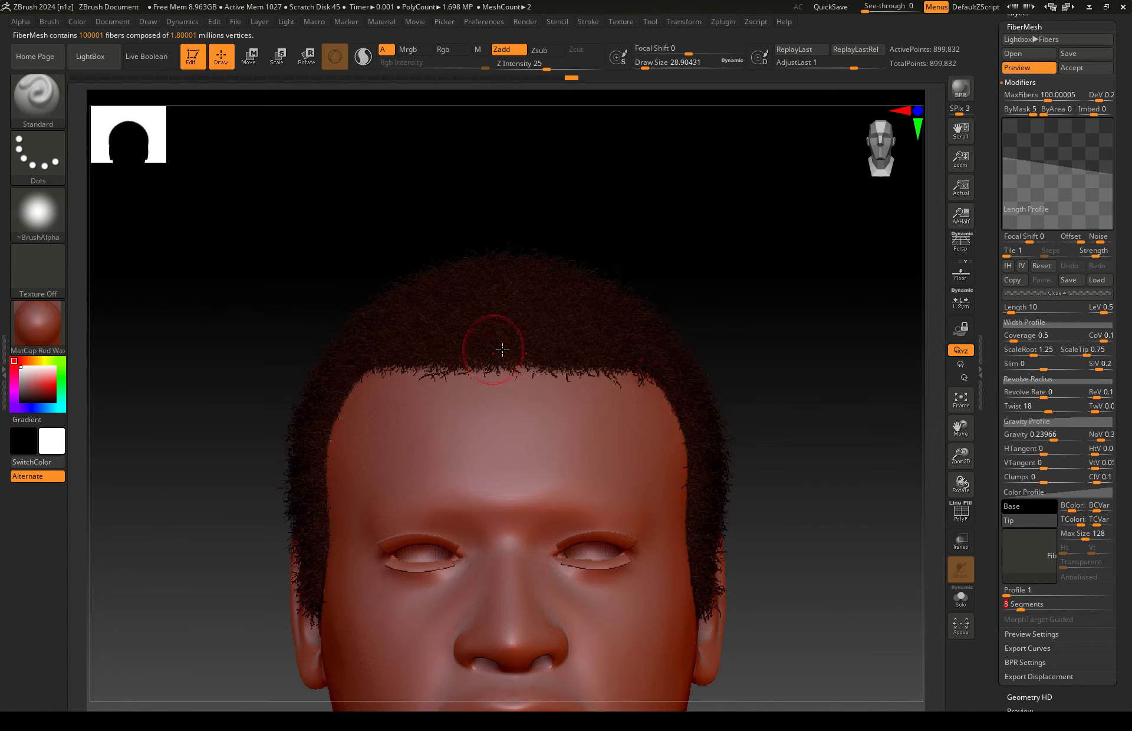
Raise the end point of the Length Profile curve to about 0.6 and set the fibers' Gravity to about 0.24
{"action": "left_click", "coordinate": [1048, 439]}
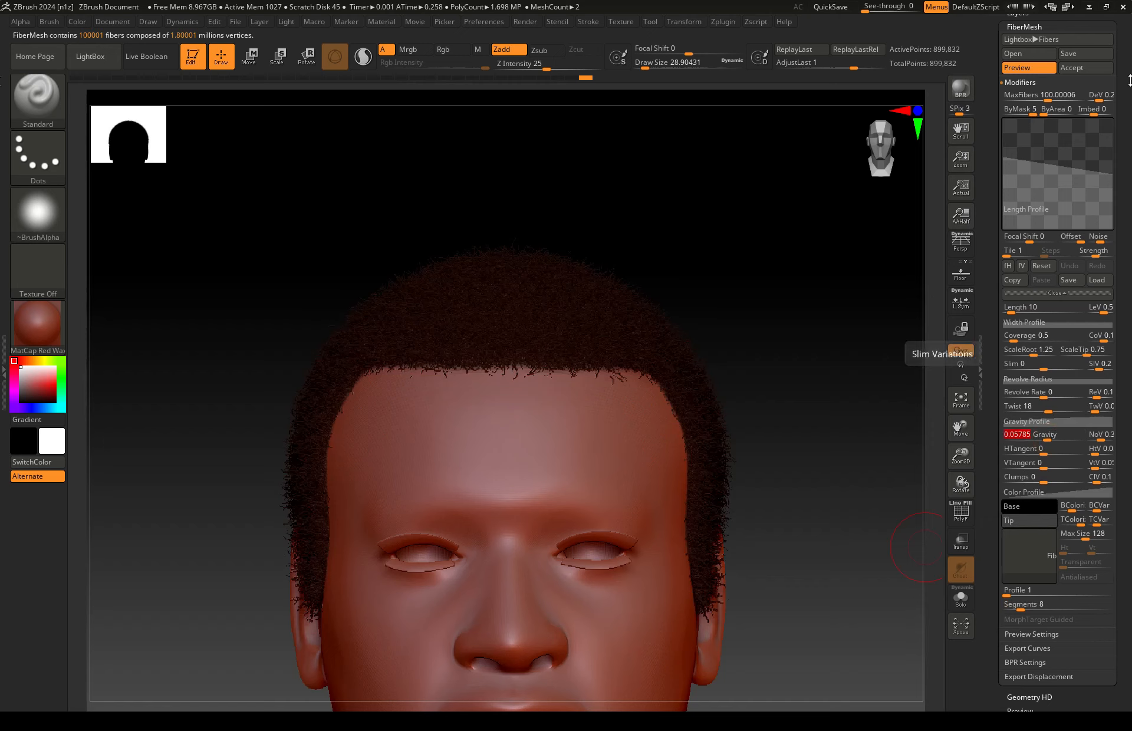
{"action": "left_click_drag", "start_coordinate": [1110, 172], "coordinate": [1112, 162]}
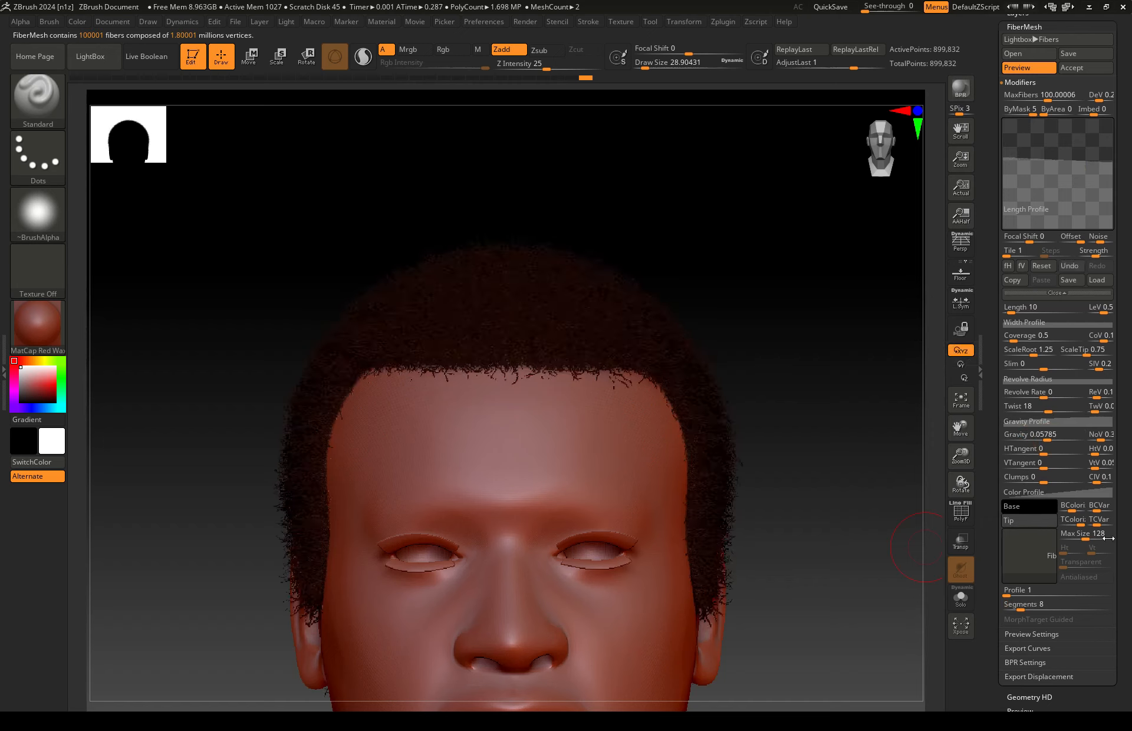
{"action": "left_click_drag", "start_coordinate": [1057, 438], "coordinate": [1053, 437]}
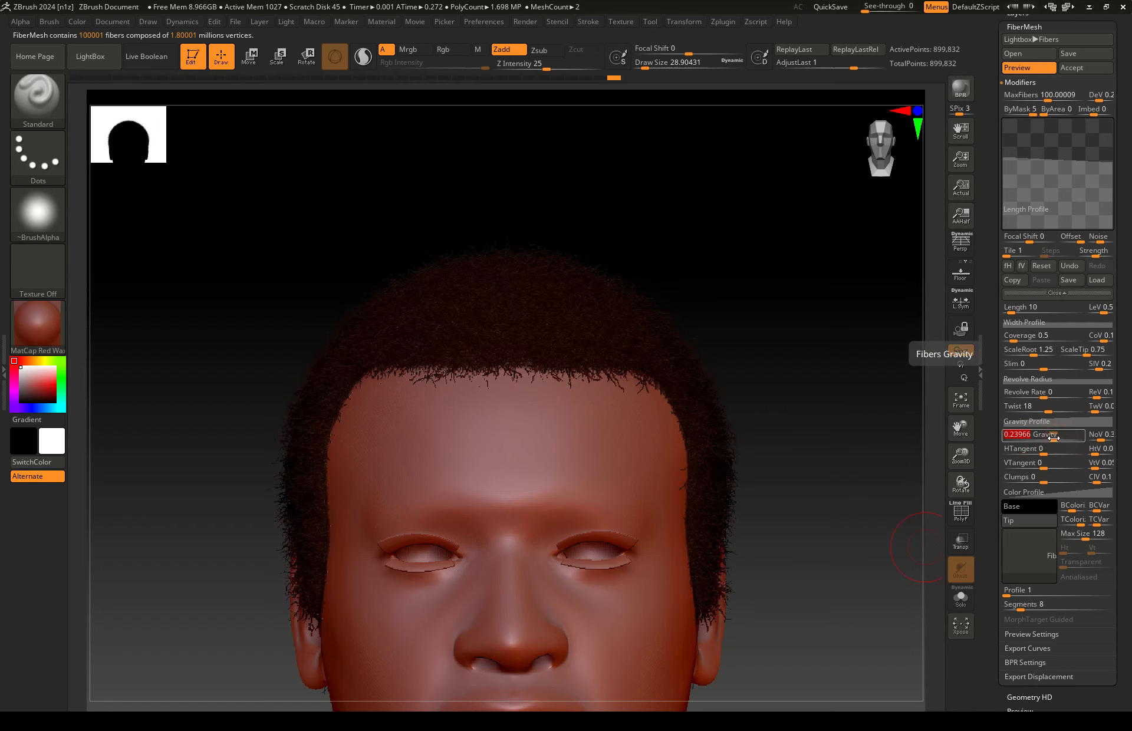
Set the fibers' direction variation (NoV) to 0.5 and inspect the front hairline
{"action": "left_click", "coordinate": [1092, 435]}
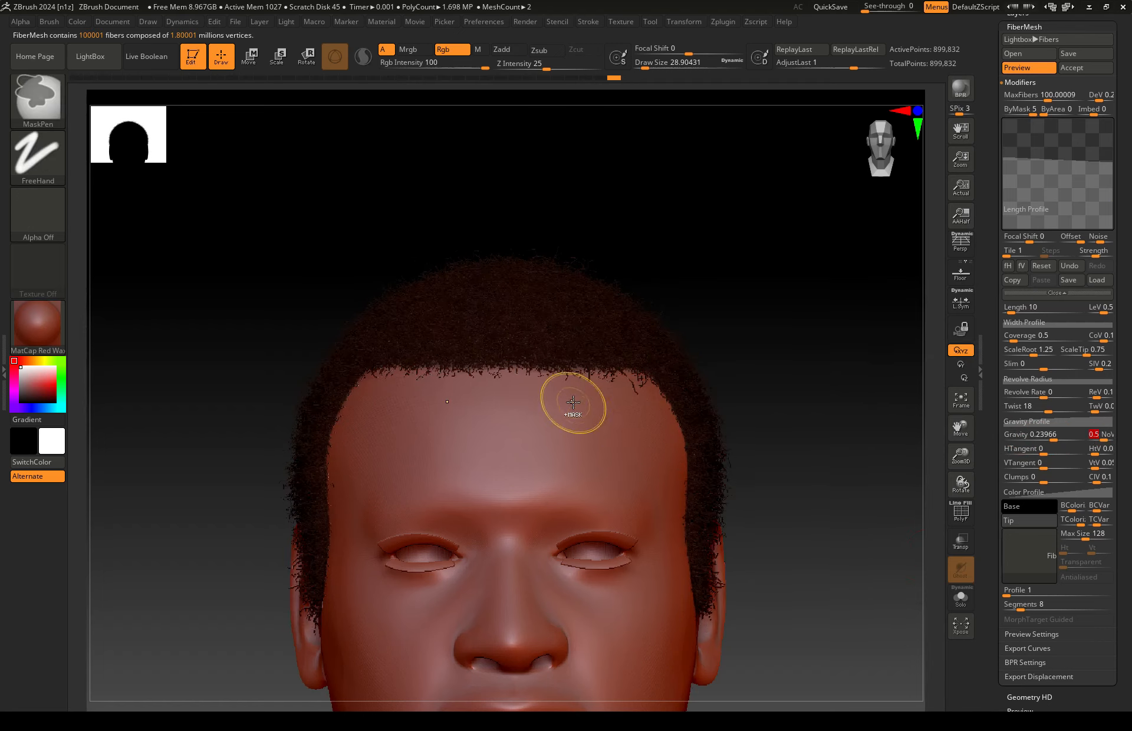
{"action": "right_click_drag", "start_coordinate": [568, 457], "coordinate": [631, 450]}
{"action": "right_click_drag", "start_coordinate": [546, 505], "coordinate": [658, 355]}
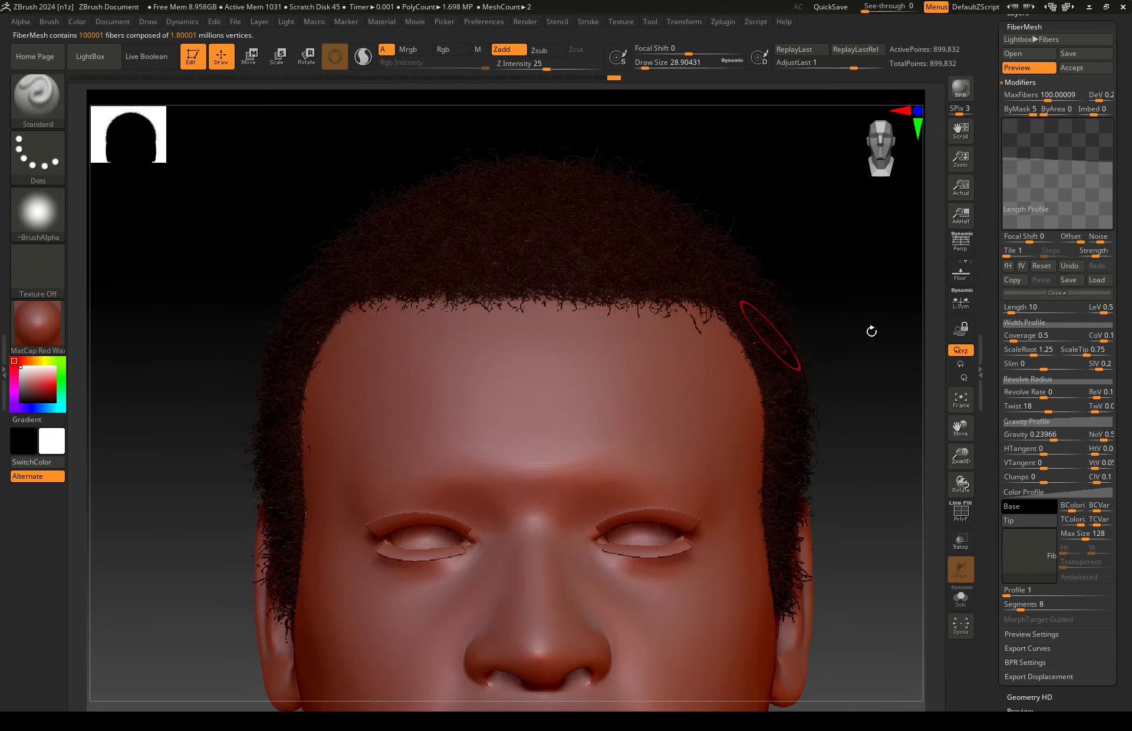
Try fiber Lengths of about 24.7 and 15, and set the Length back to 10
{"action": "left_click_drag", "start_coordinate": [1123, 277], "coordinate": [1124, 329]}
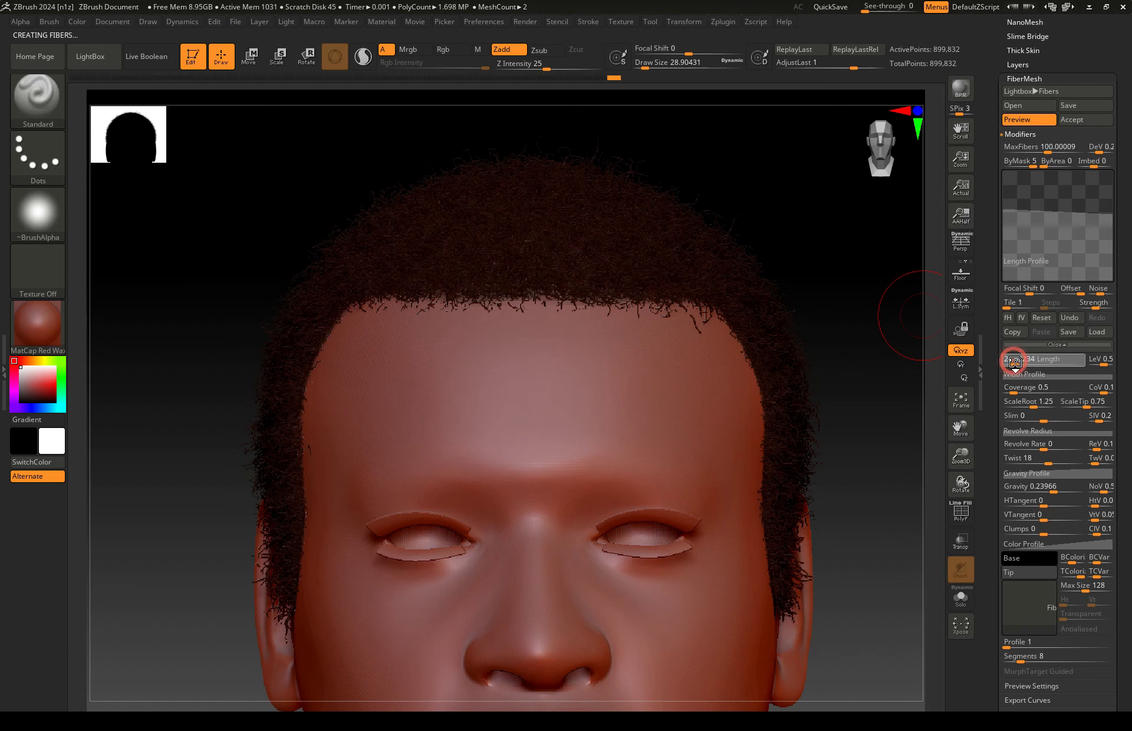
{"action": "left_click_drag", "start_coordinate": [1015, 361], "coordinate": [1017, 361]}
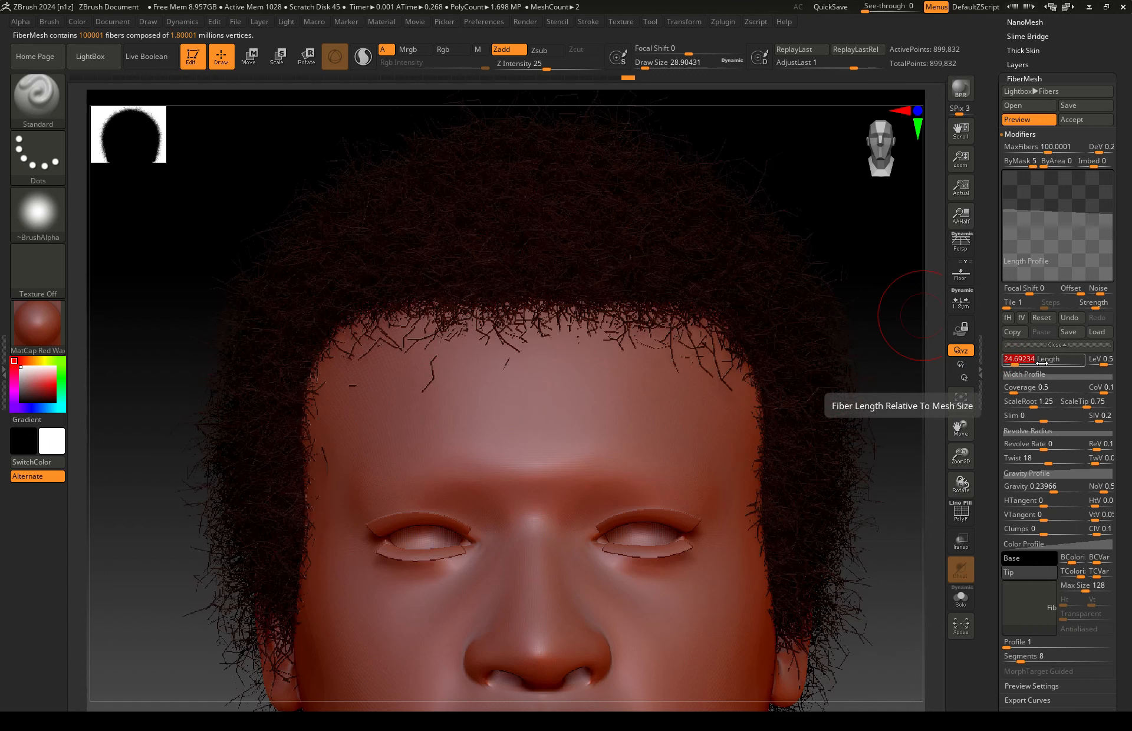
{"action": "left_click_drag", "start_coordinate": [1042, 365], "coordinate": [1041, 364]}
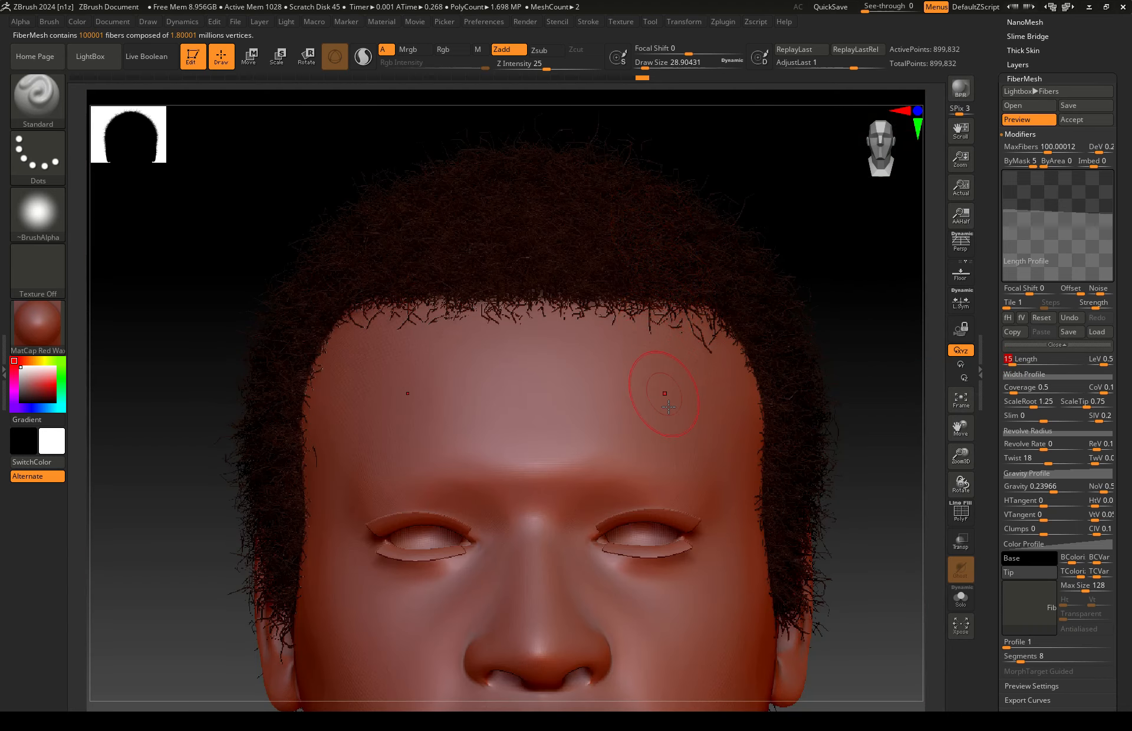
{"action": "right_click_drag", "start_coordinate": [635, 386], "coordinate": [630, 433]}
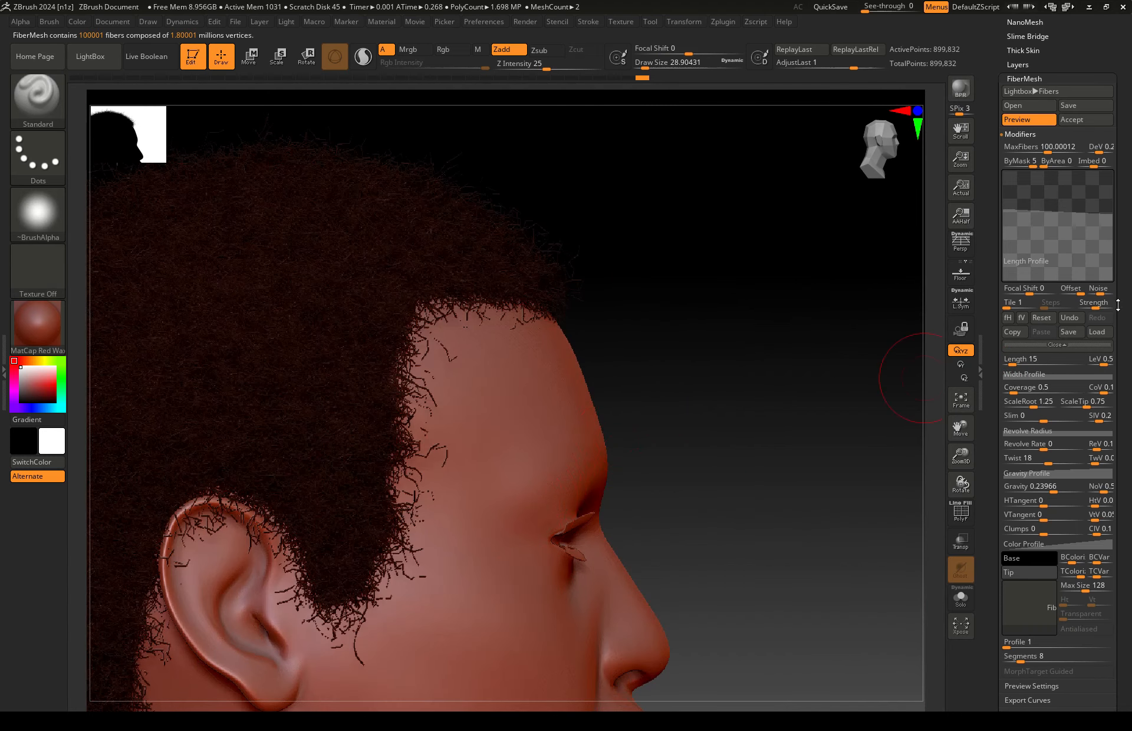
{"action": "left_click", "coordinate": [1035, 359]}
{"action": "type", "text": "10"}
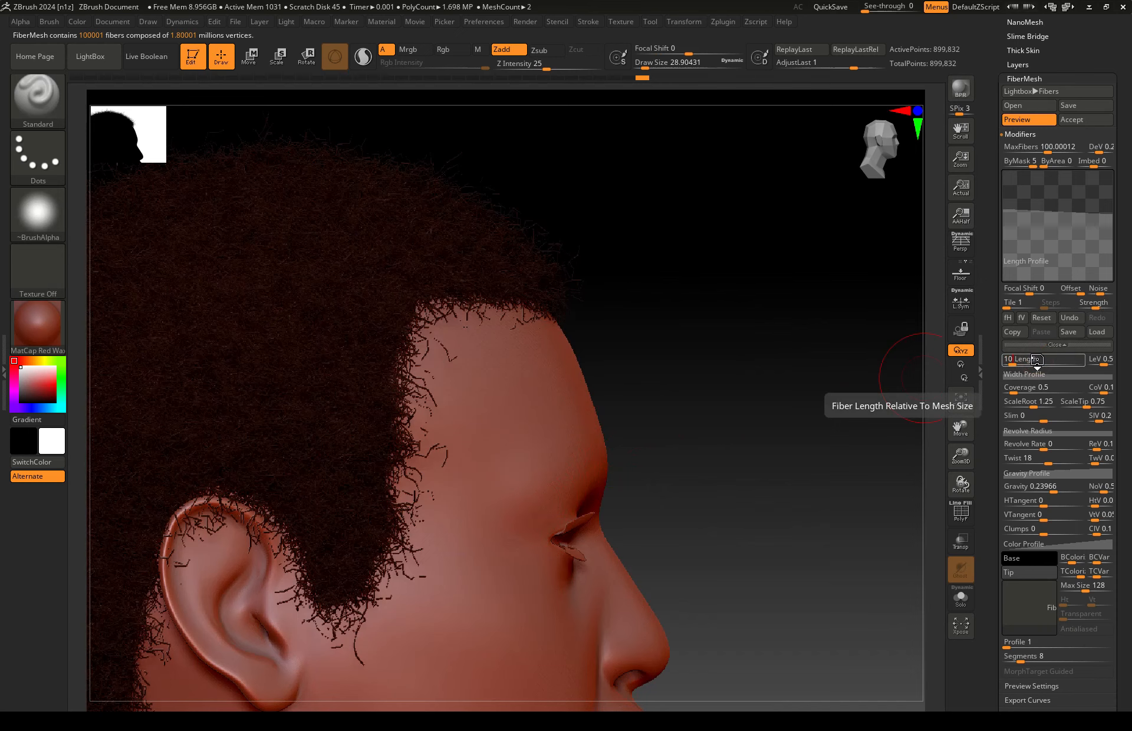
{"action": "key", "text": "Return"}
Set the fibers' direction variation (NoV) to 0.4
{"action": "right_click_drag", "start_coordinate": [660, 471], "coordinate": [585, 490]}
{"action": "right_click_drag", "start_coordinate": [672, 439], "coordinate": [695, 404], "text": "ctrl"}
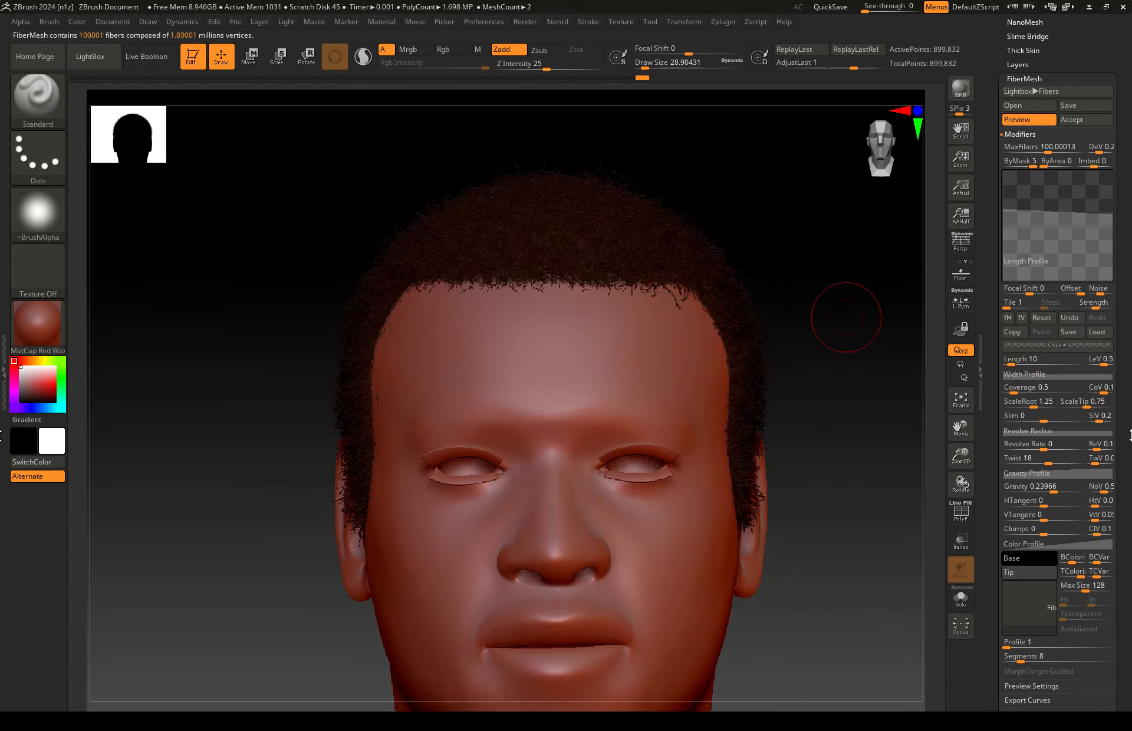
{"action": "left_click", "coordinate": [1106, 452]}
{"action": "left_click", "coordinate": [1104, 489]}
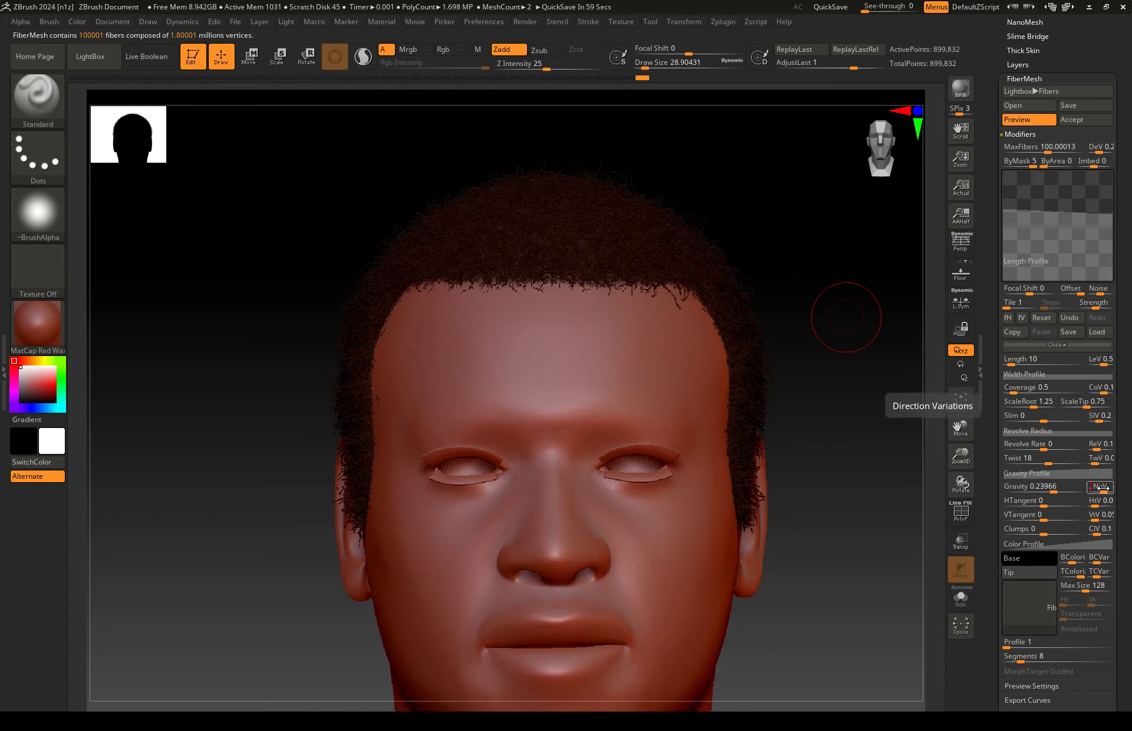
{"action": "type", "text": ".4"}
{"action": "key", "text": "Return"}
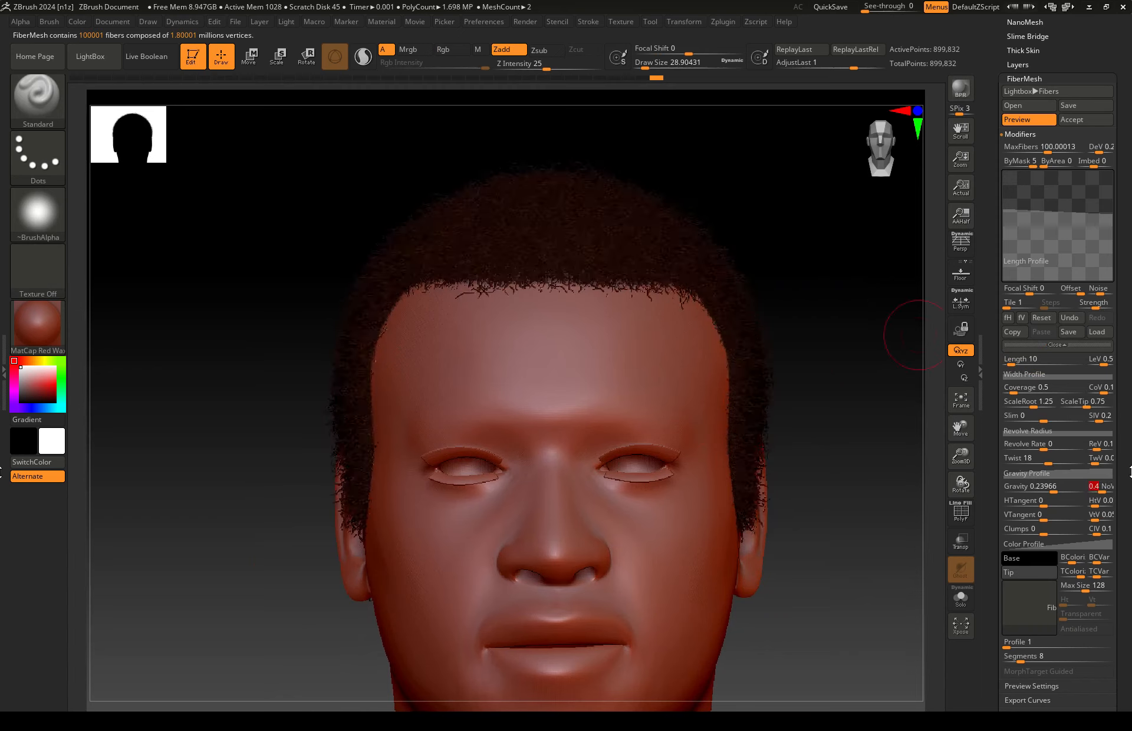
Increase the hair's density by setting MaxFibers to 150
{"action": "right_click_drag", "start_coordinate": [559, 329], "coordinate": [563, 348], "text": "ctrl"}
{"action": "right_click_drag", "start_coordinate": [319, 389], "coordinate": [471, 439]}
{"action": "right_click_drag", "start_coordinate": [586, 453], "coordinate": [566, 416]}
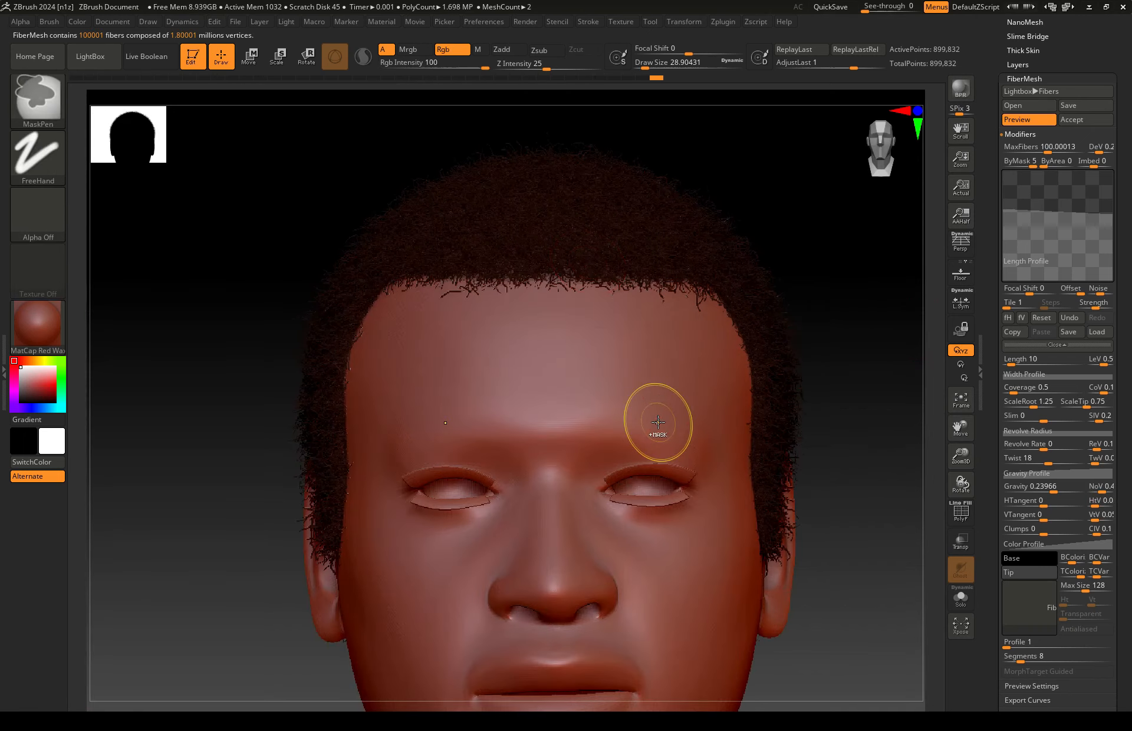
{"action": "right_click_drag", "start_coordinate": [658, 430], "coordinate": [648, 324], "text": "ctrl"}
{"action": "left_click_drag", "start_coordinate": [1130, 284], "coordinate": [1130, 371]}
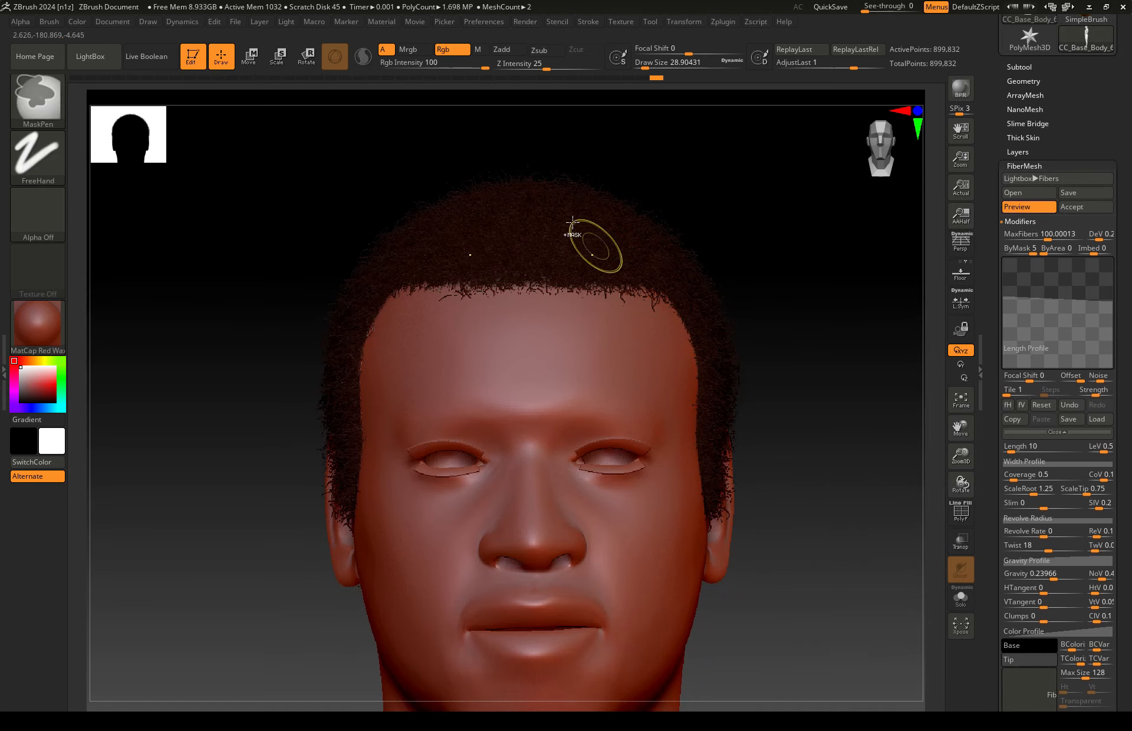
{"action": "right_click_drag", "start_coordinate": [591, 246], "coordinate": [605, 265], "text": "ctrl"}
{"action": "left_click", "coordinate": [1059, 234]}
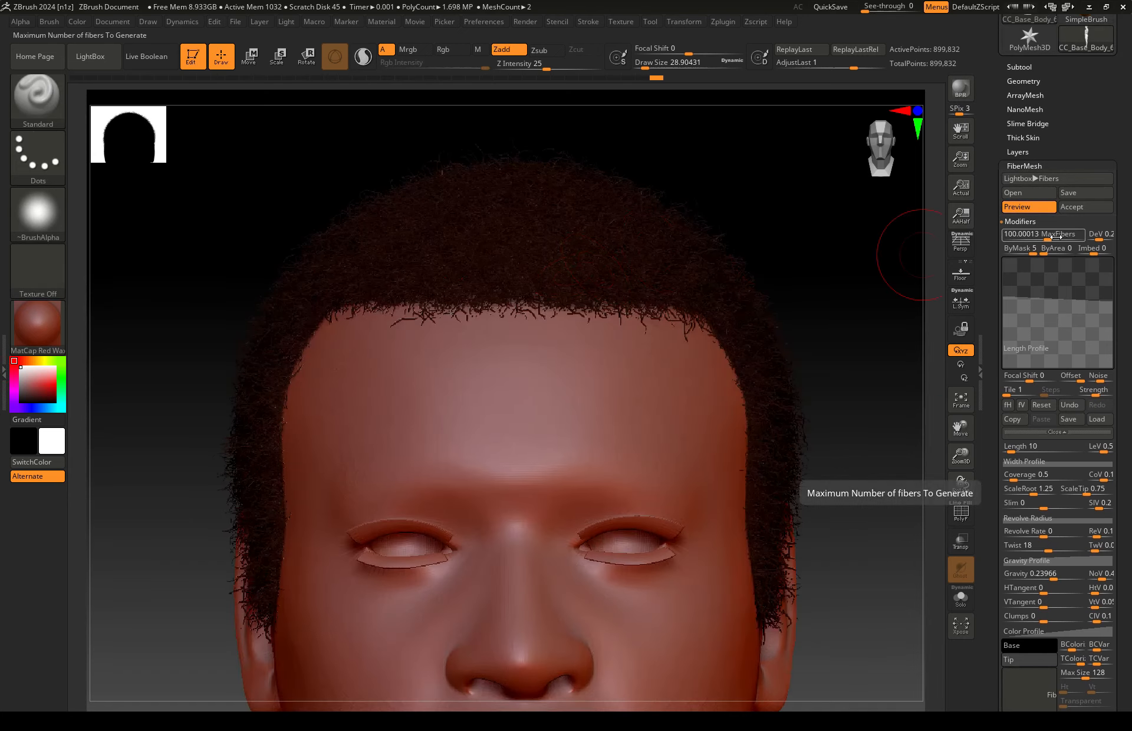
{"action": "left_click", "coordinate": [1055, 237]}
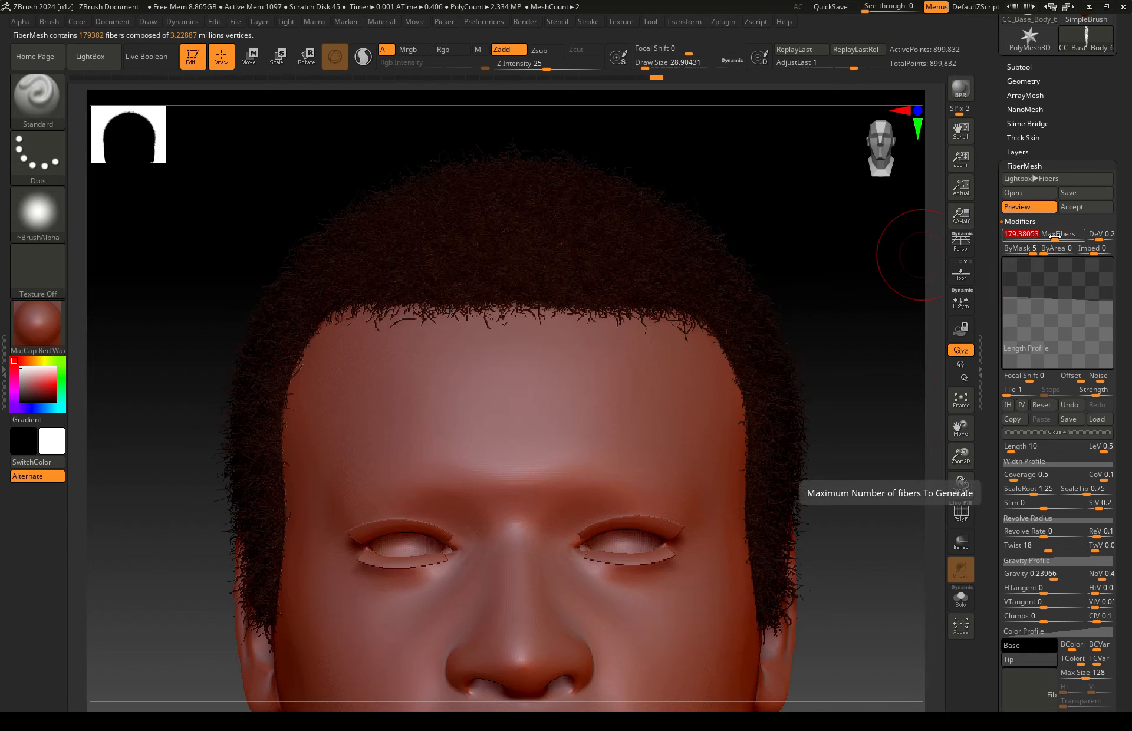
{"action": "left_click_drag", "start_coordinate": [1047, 235], "coordinate": [1055, 235]}
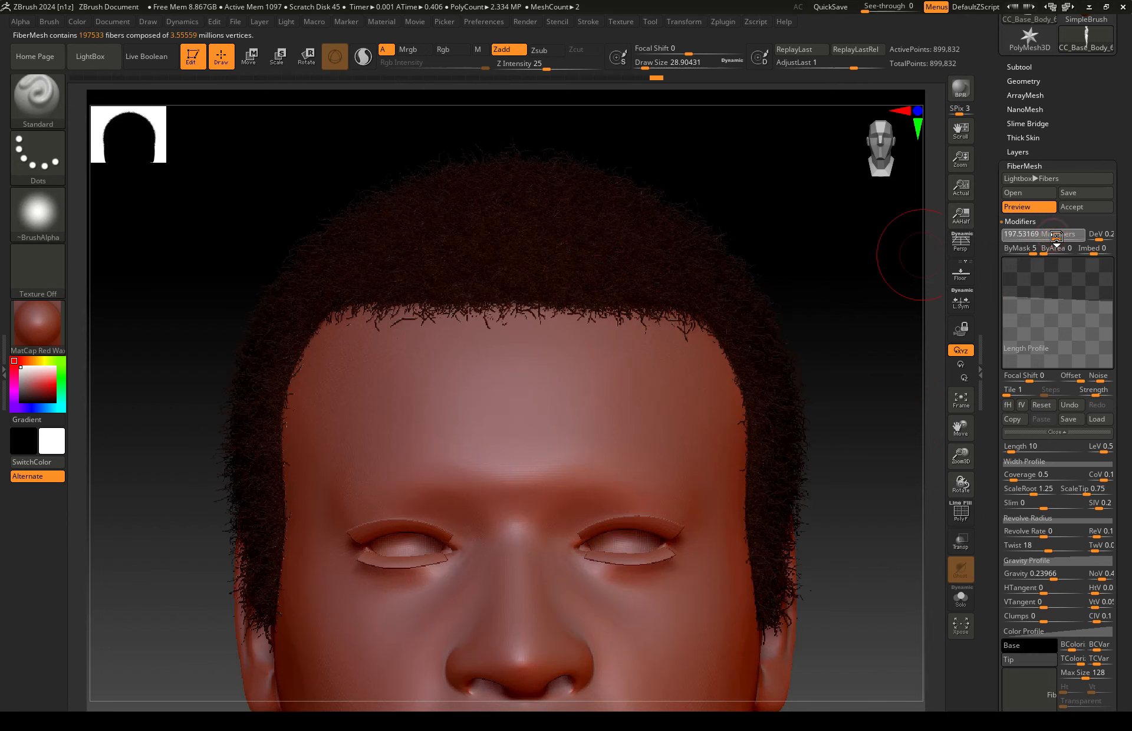
{"action": "type", "text": "150"}
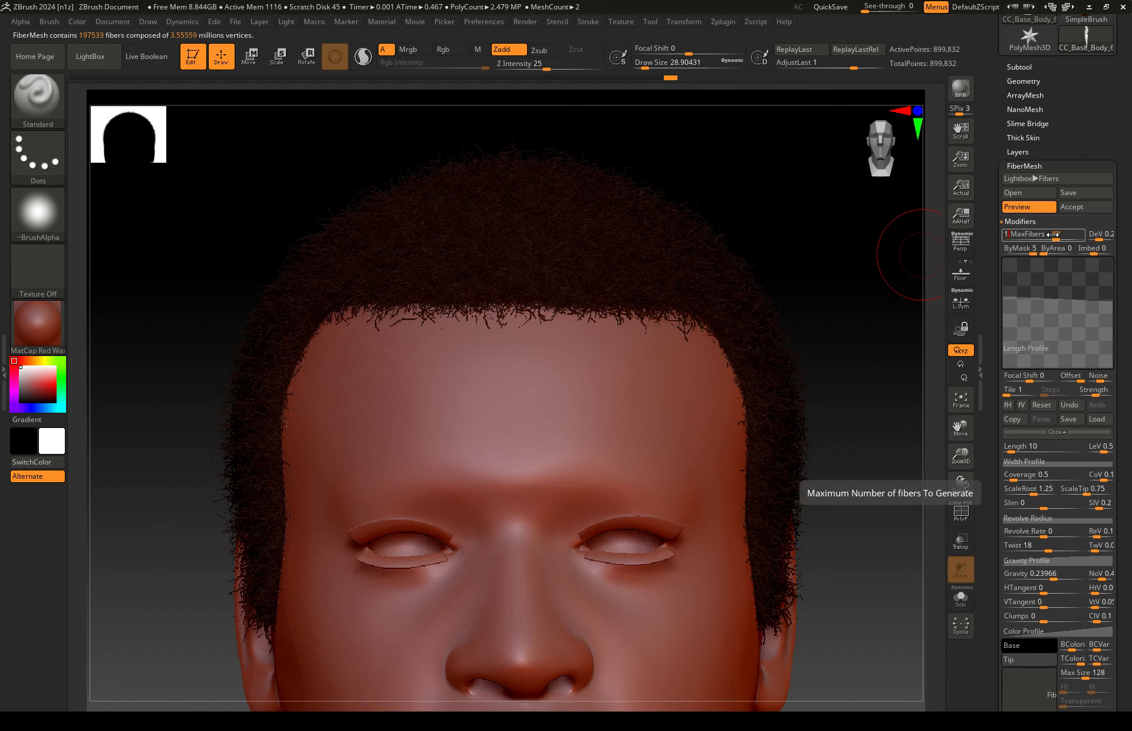
{"action": "key", "text": "Return"}
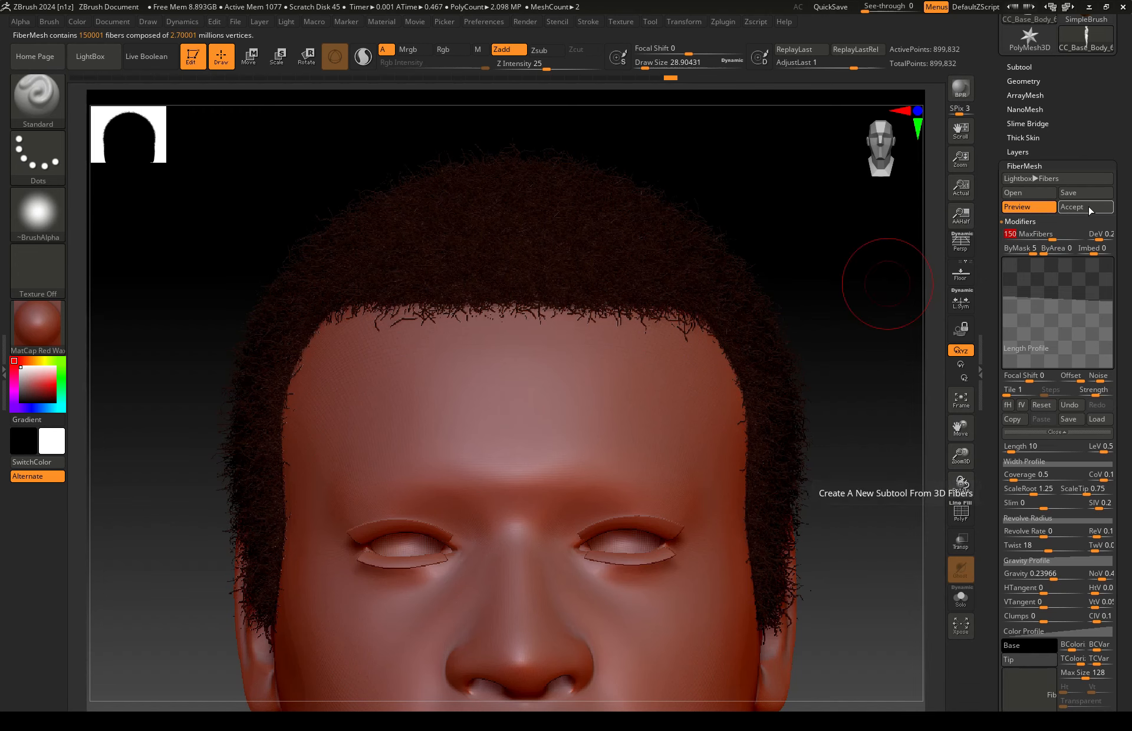
Accept the previewed fibers as a new subtool and give them FiberUV coordinates flipped in V
{"action": "left_click", "coordinate": [883, 239]}
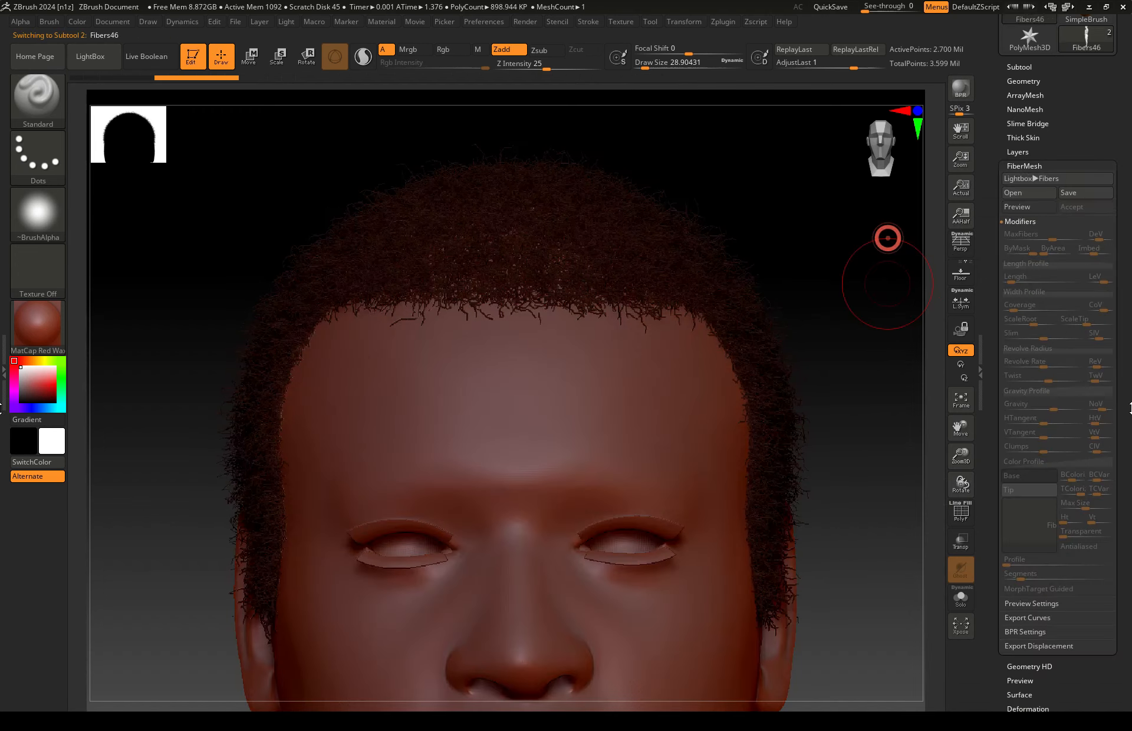
{"action": "scroll", "coordinate": [1037, 327], "scroll_direction": "down", "scroll_amount": 10}
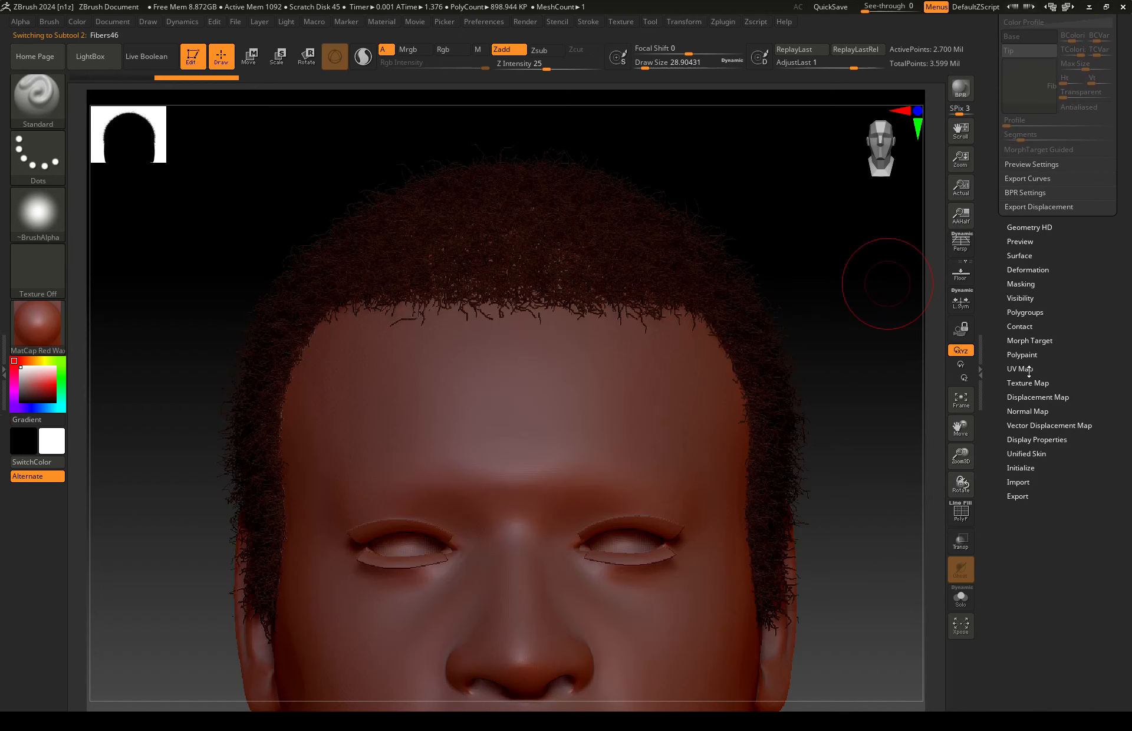
{"action": "left_click", "coordinate": [1029, 369]}
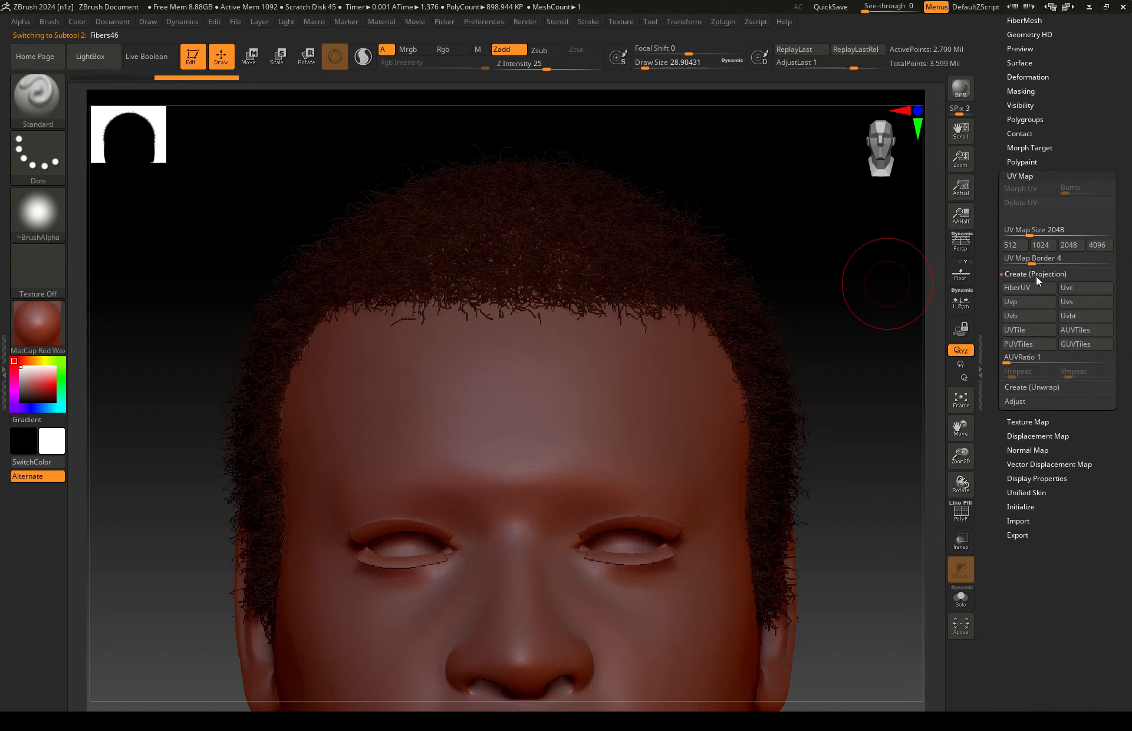
{"action": "left_click", "coordinate": [1020, 289]}
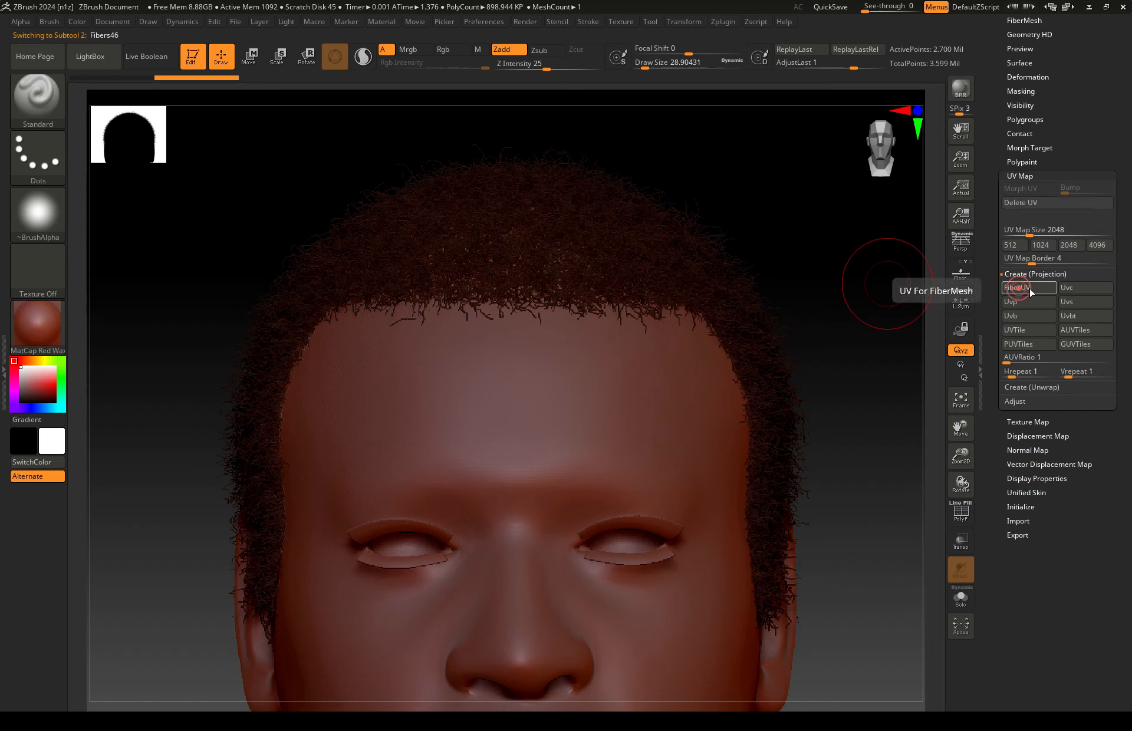
{"action": "left_click", "coordinate": [1015, 402]}
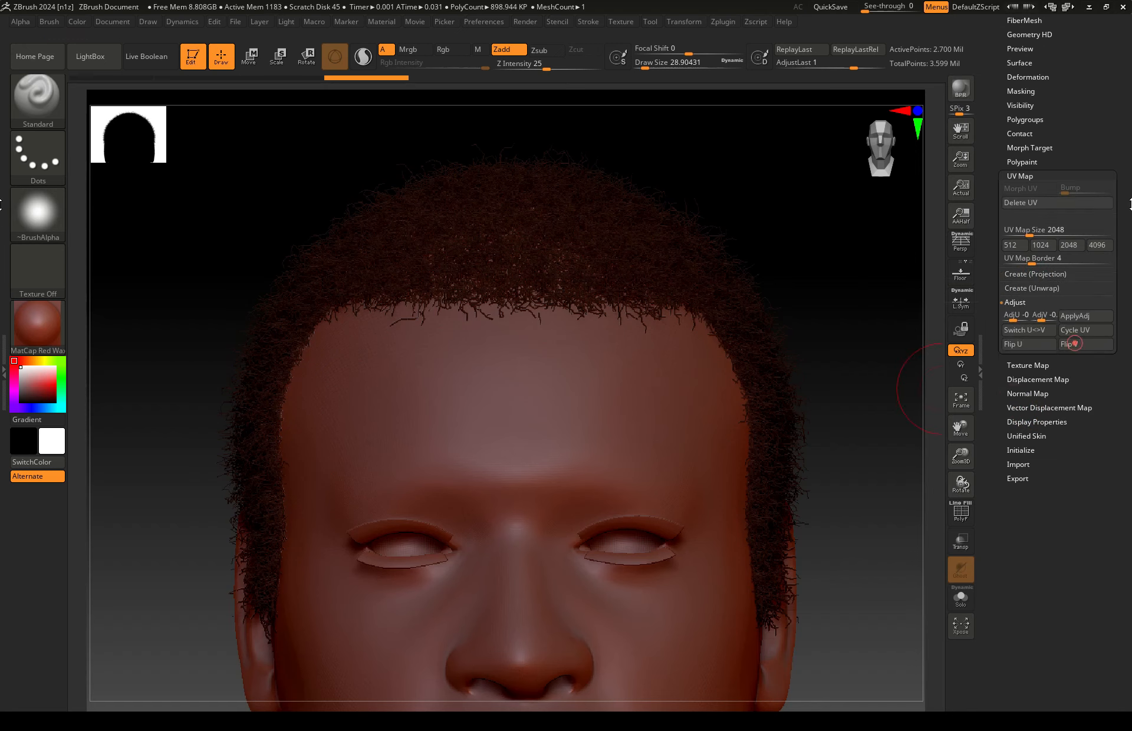
Send the fiber subtool to Character Creator through GoZ and switch to Character Creator
{"action": "scroll", "coordinate": [1073, 336], "scroll_direction": "up", "scroll_amount": 5}
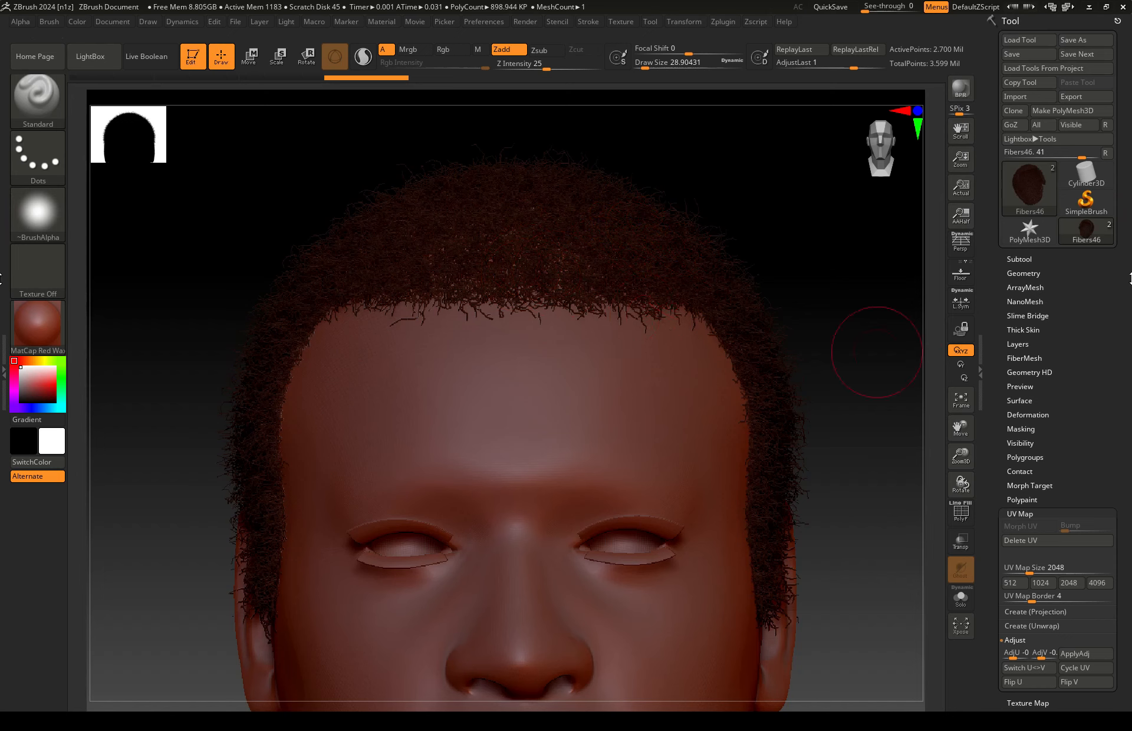
{"action": "left_click", "coordinate": [1010, 124]}
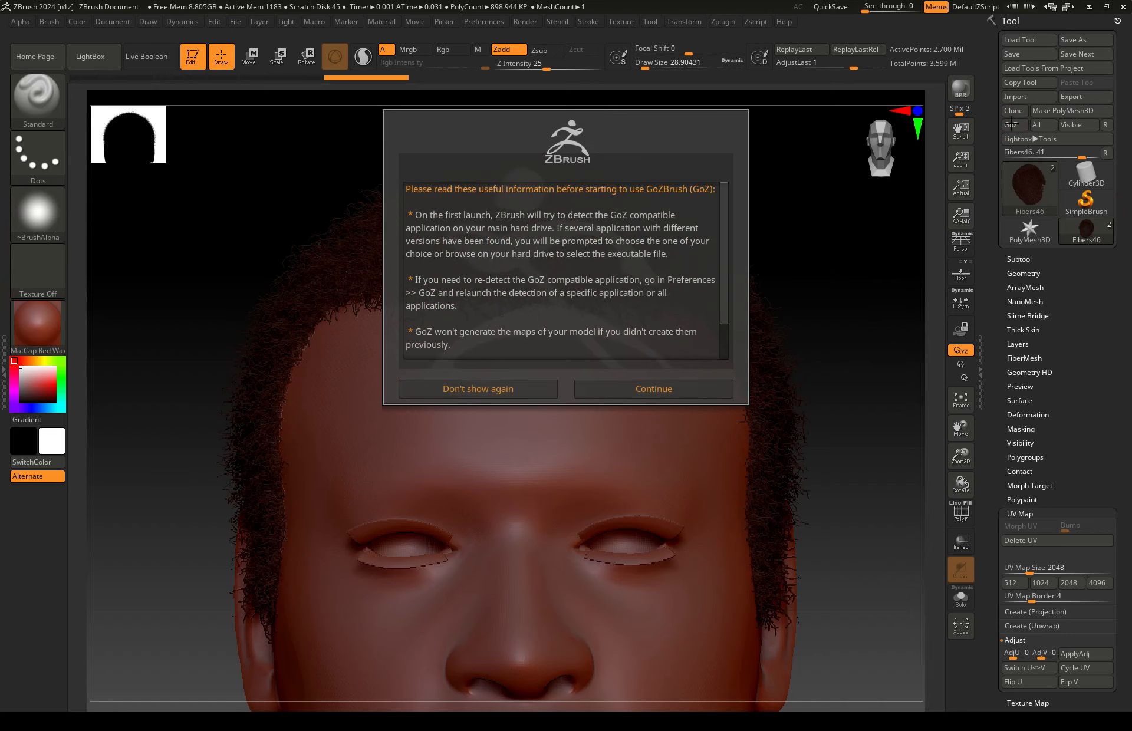
{"action": "left_click", "coordinate": [708, 389]}
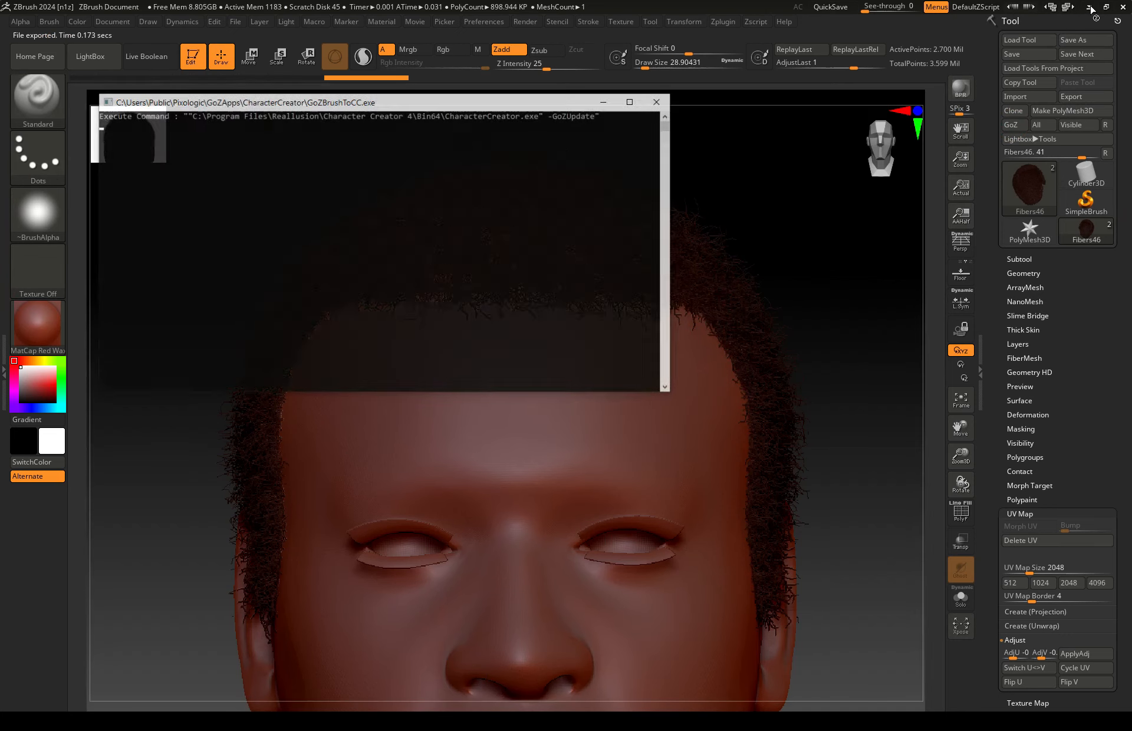
{"action": "left_click", "coordinate": [1090, 7]}
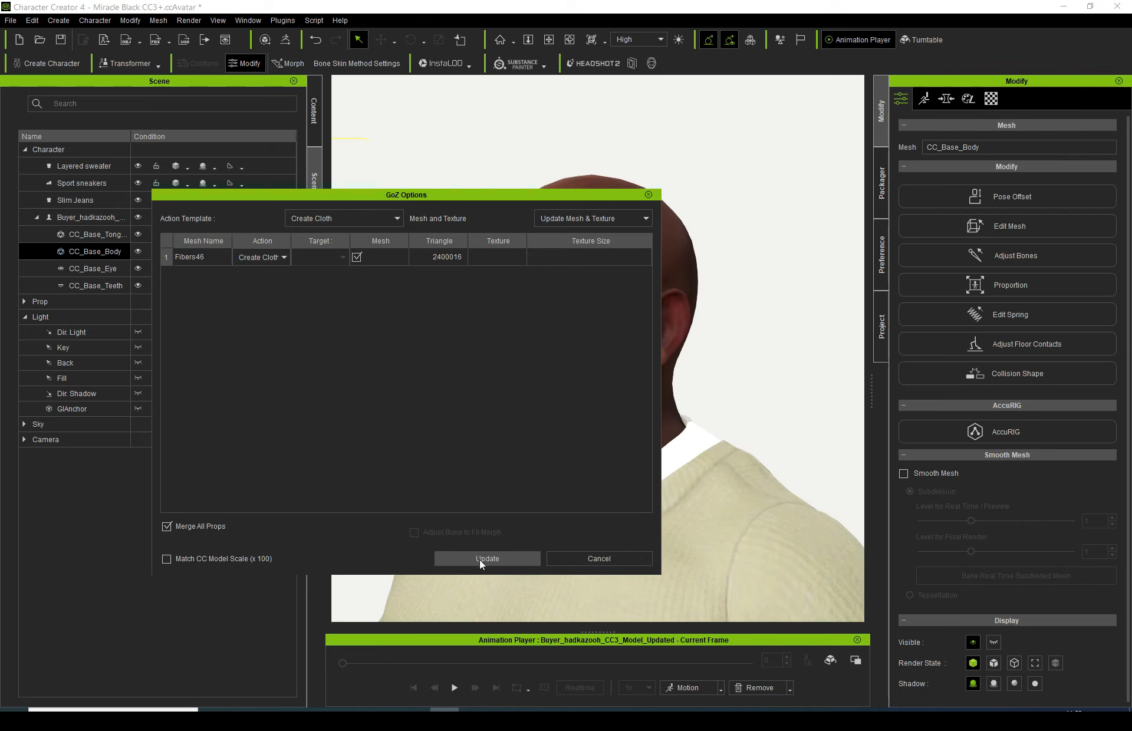
Import the fibers with the Create Accessory action template and both mesh and texture updated
{"action": "left_click", "coordinate": [349, 218]}
{"action": "left_click", "coordinate": [322, 230]}
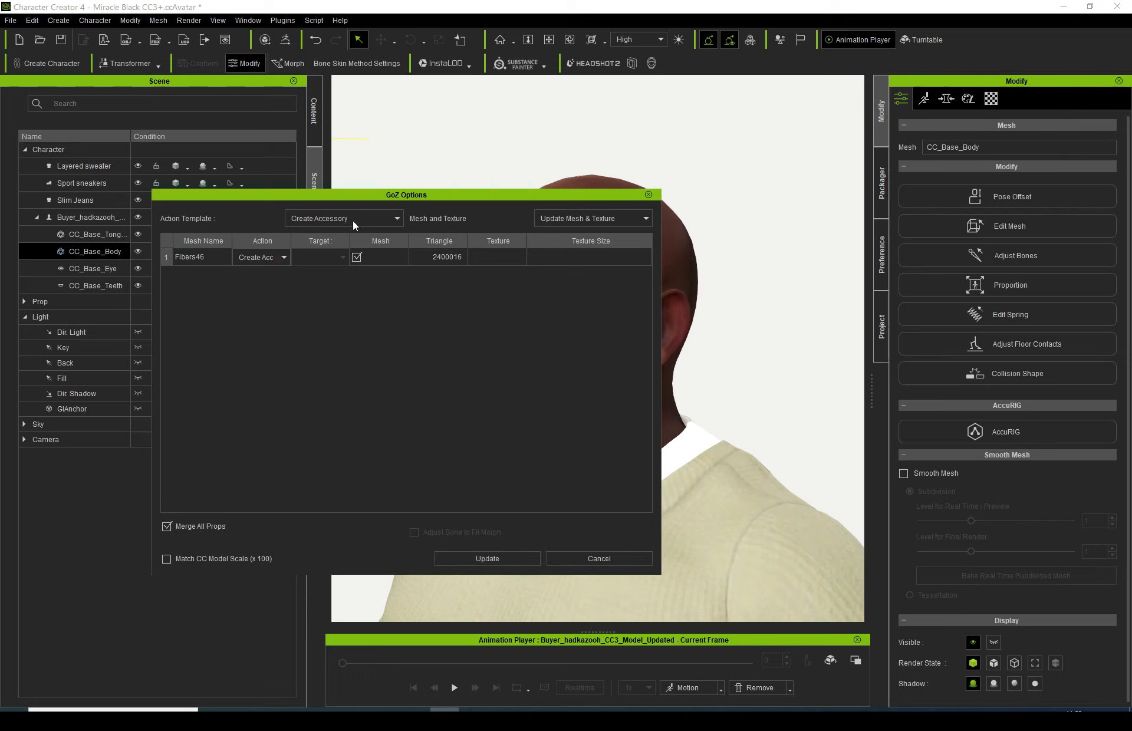
{"action": "left_click", "coordinate": [499, 559]}
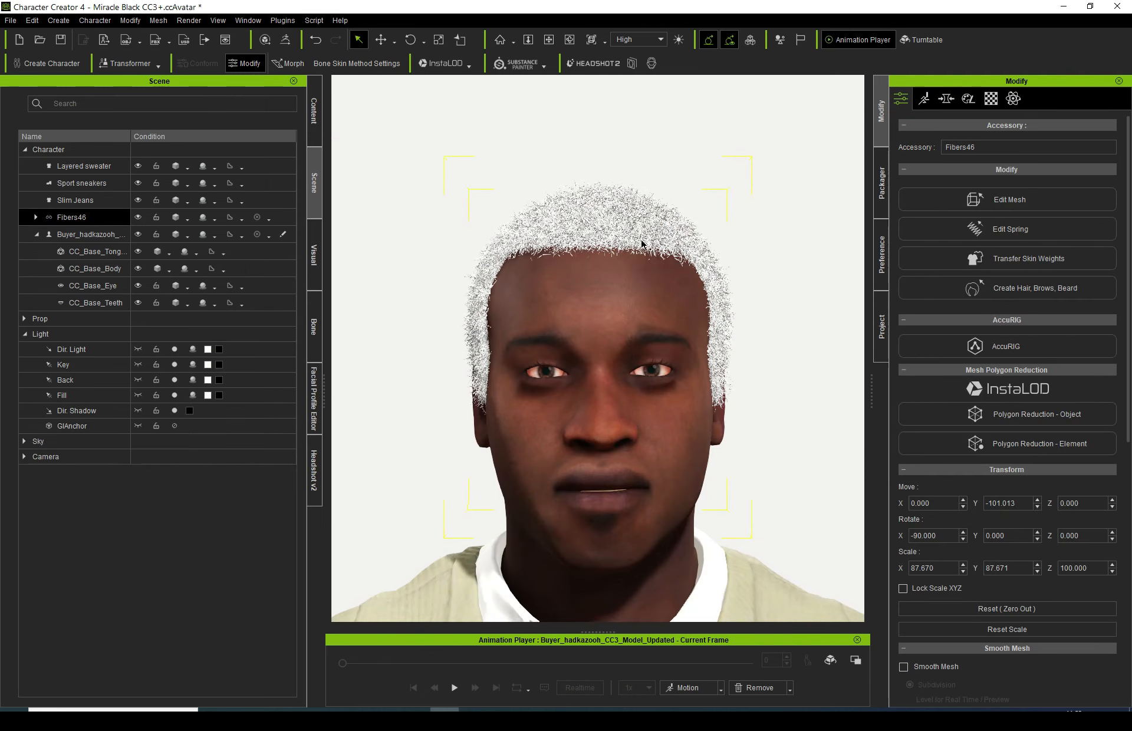
Load the Fuss Hairs 2K image as the base color texture of the Fibers46 accessory
{"action": "left_click", "coordinate": [991, 99]}
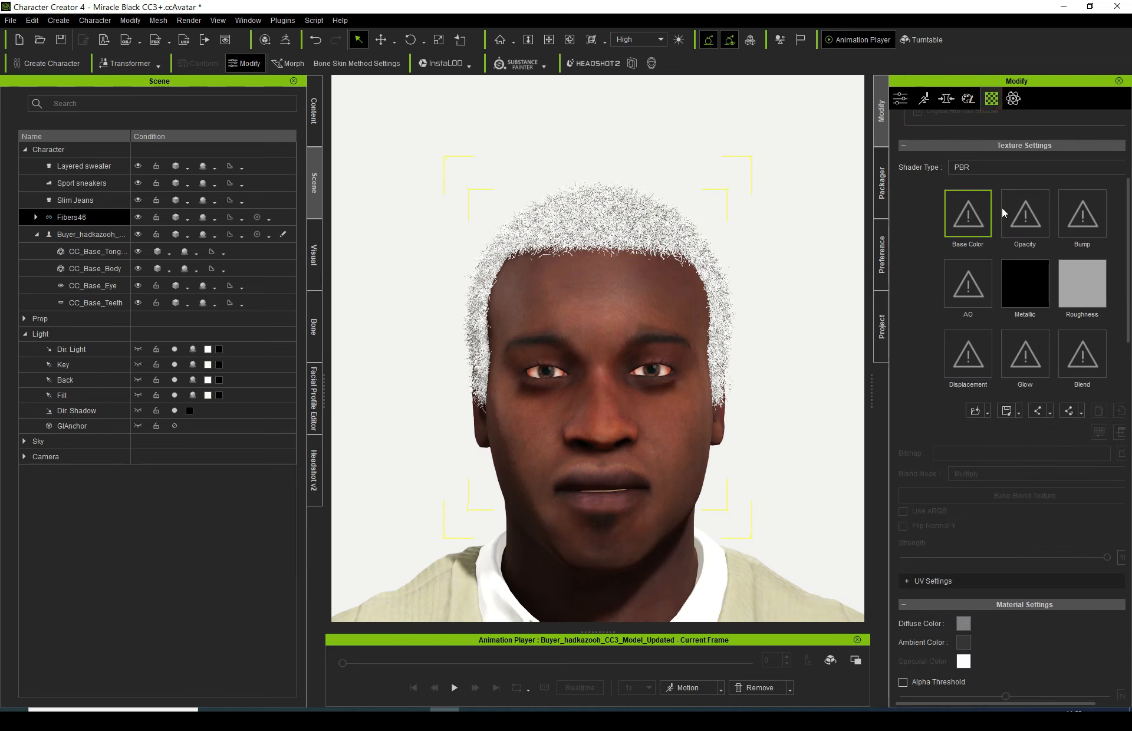
{"action": "left_click", "coordinate": [969, 216]}
{"action": "double_click", "coordinate": [371, 386]}
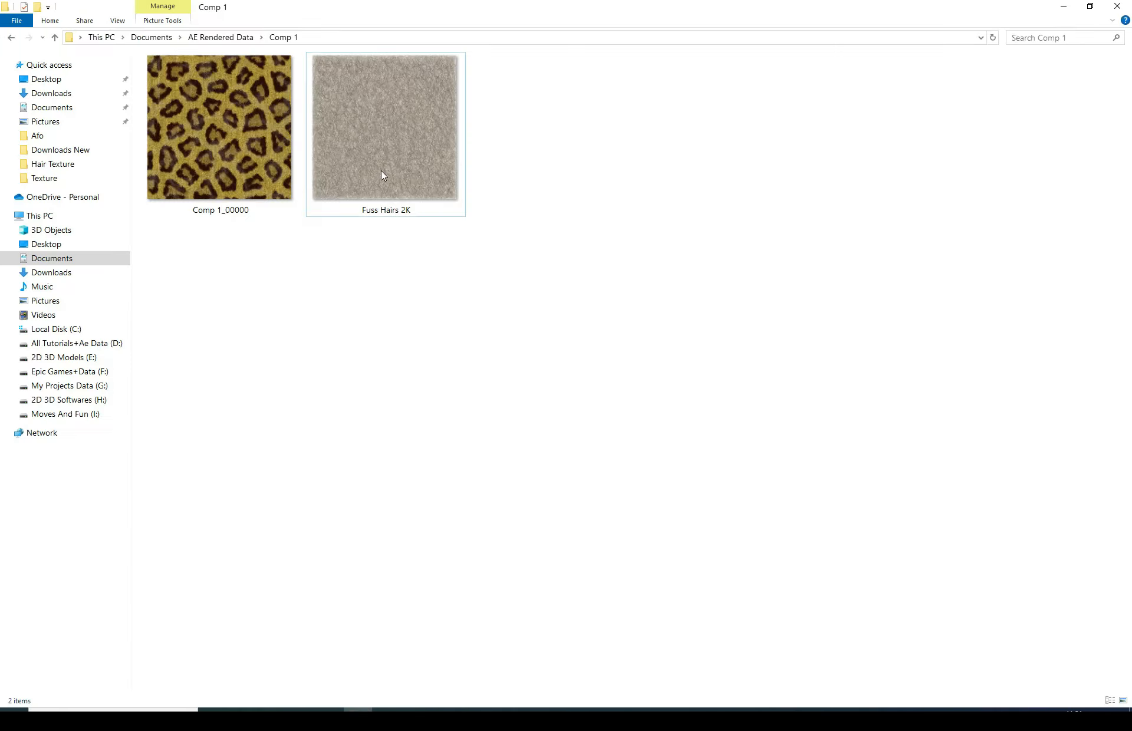
Examine the hair strands of the Fuss Hairs 2K texture up close in the image viewer and return to Character Creator
{"action": "left_click", "coordinate": [382, 176]}
{"action": "double_click", "coordinate": [382, 174]}
{"action": "scroll", "coordinate": [589, 336], "scroll_direction": "up", "scroll_amount": 8}
{"action": "left_click_drag", "start_coordinate": [608, 332], "coordinate": [572, 354]}
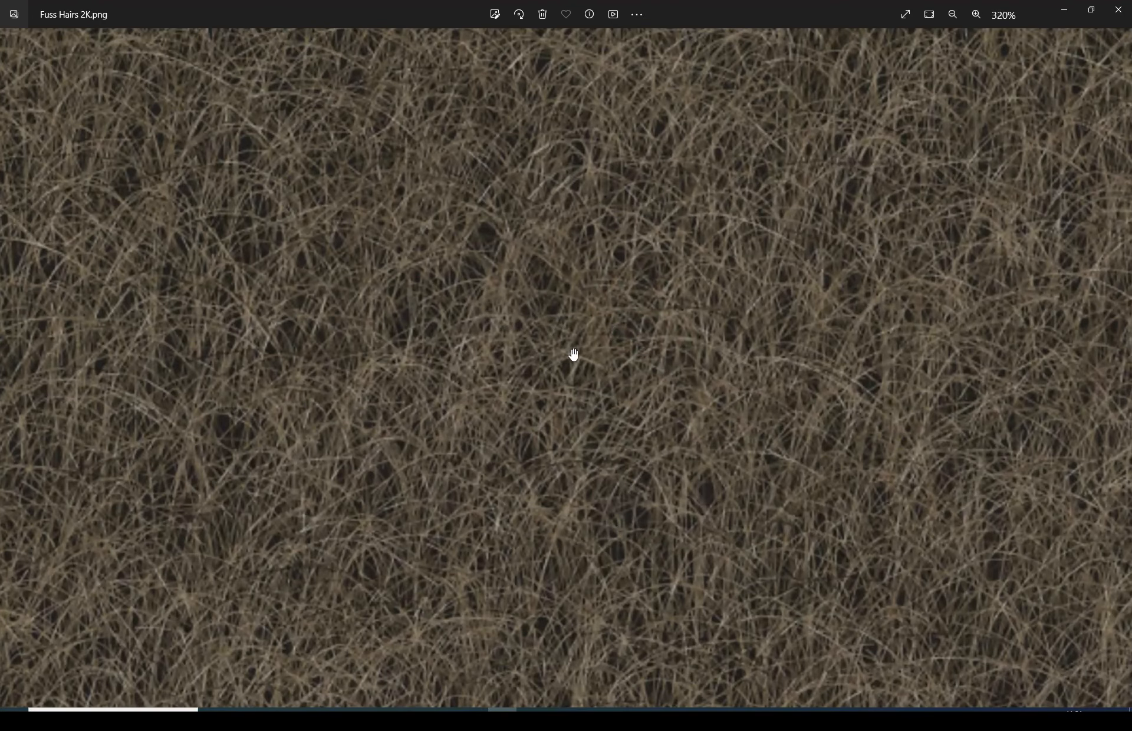
{"action": "double_click", "coordinate": [568, 340]}
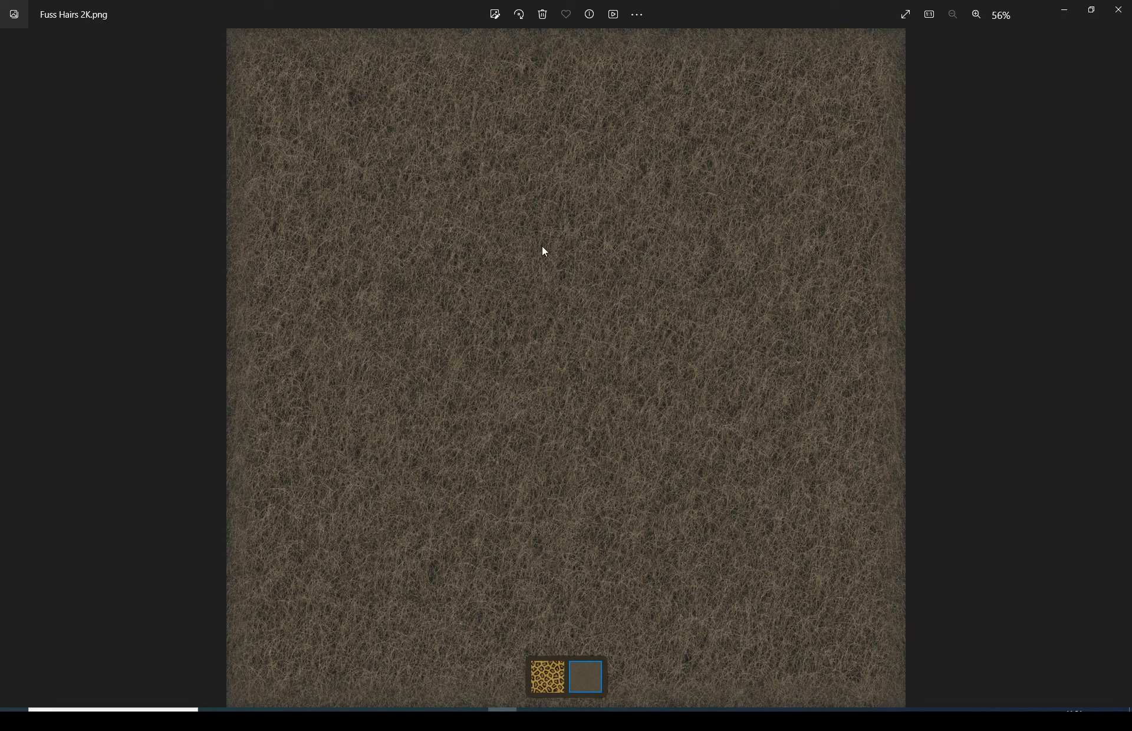
{"action": "double_click", "coordinate": [582, 246]}
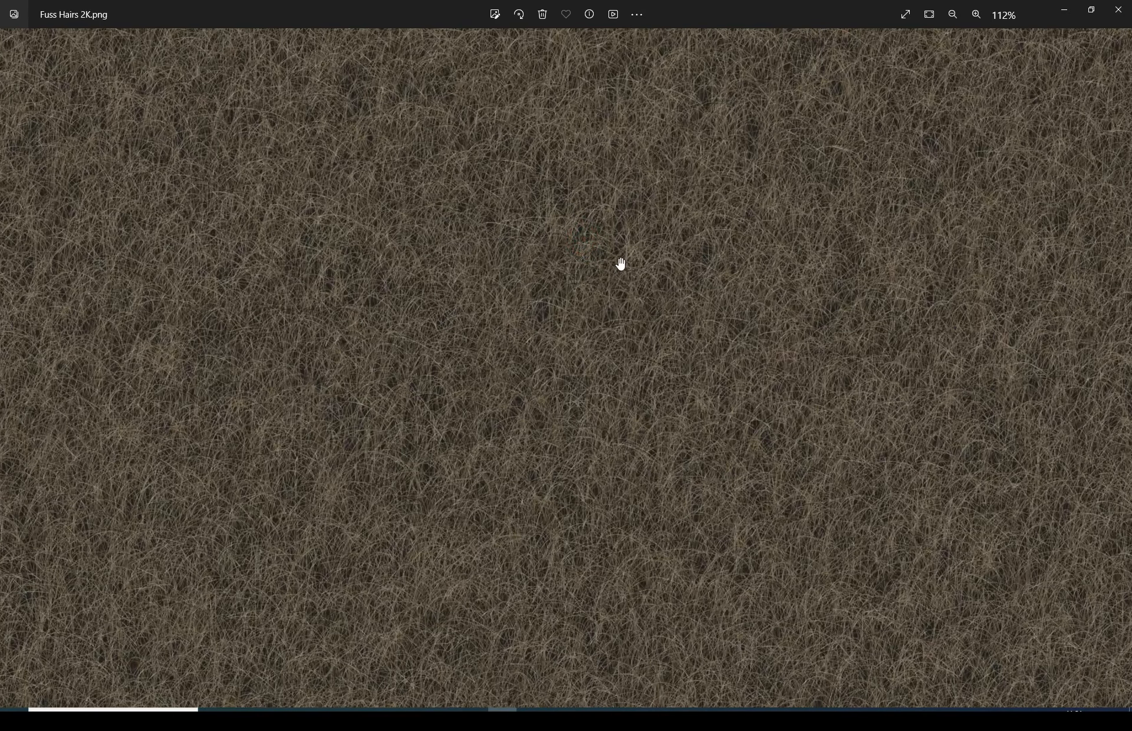
{"action": "left_click_drag", "start_coordinate": [571, 351], "coordinate": [550, 300]}
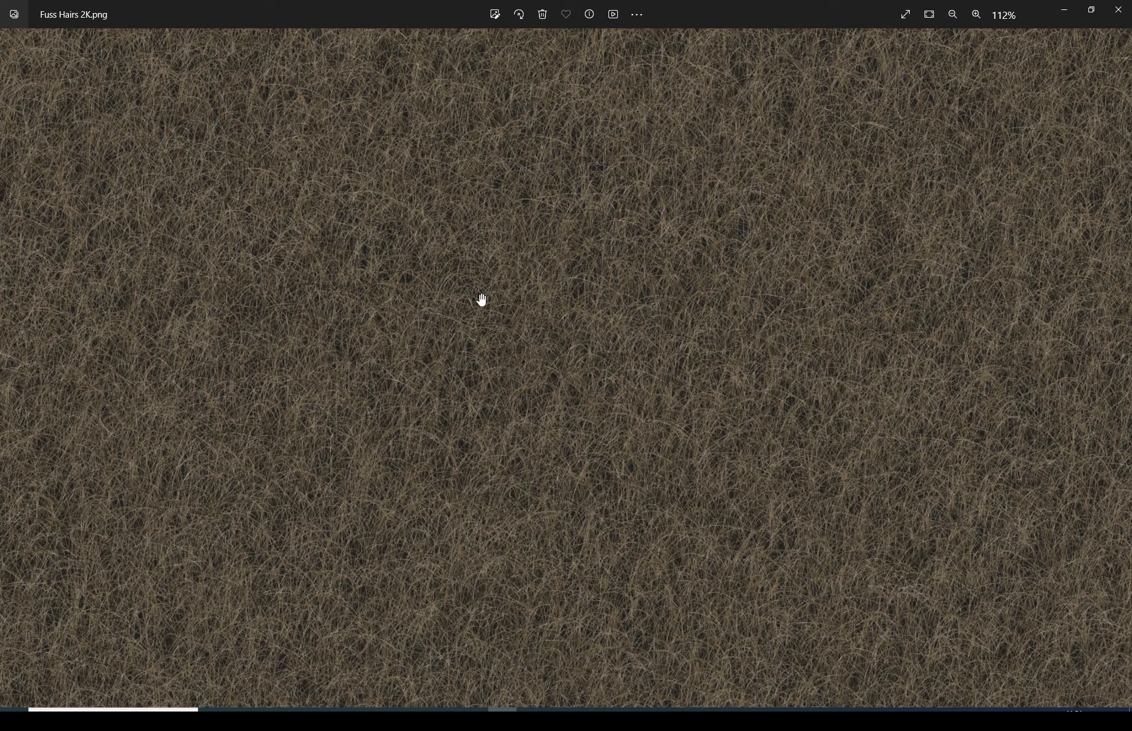
{"action": "double_click", "coordinate": [551, 312]}
{"action": "double_click", "coordinate": [571, 255]}
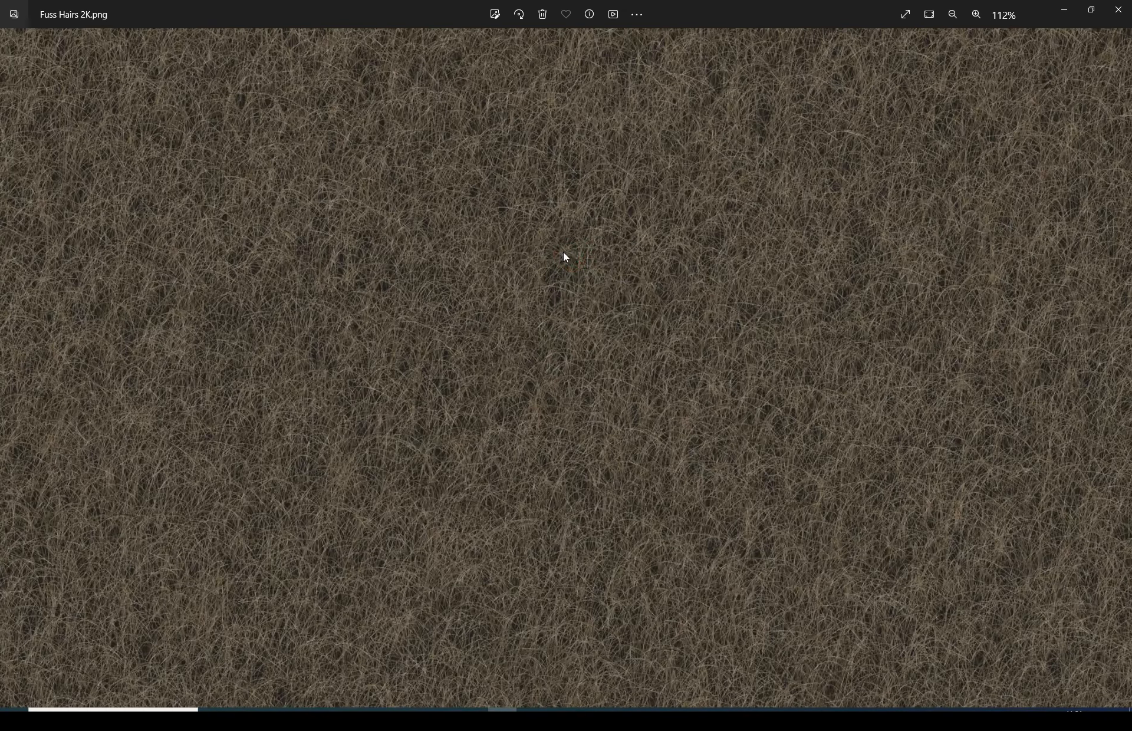
{"action": "double_click", "coordinate": [563, 254]}
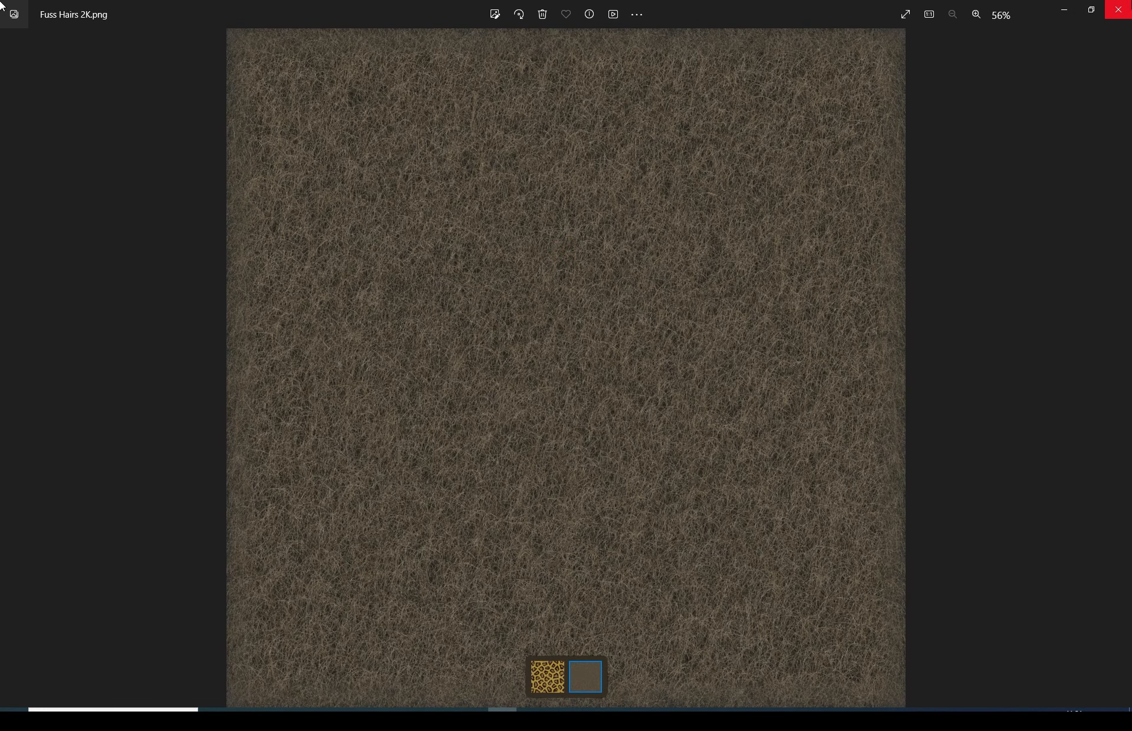
{"action": "left_click", "coordinate": [1120, 7]}
{"action": "left_click", "coordinate": [552, 359]}
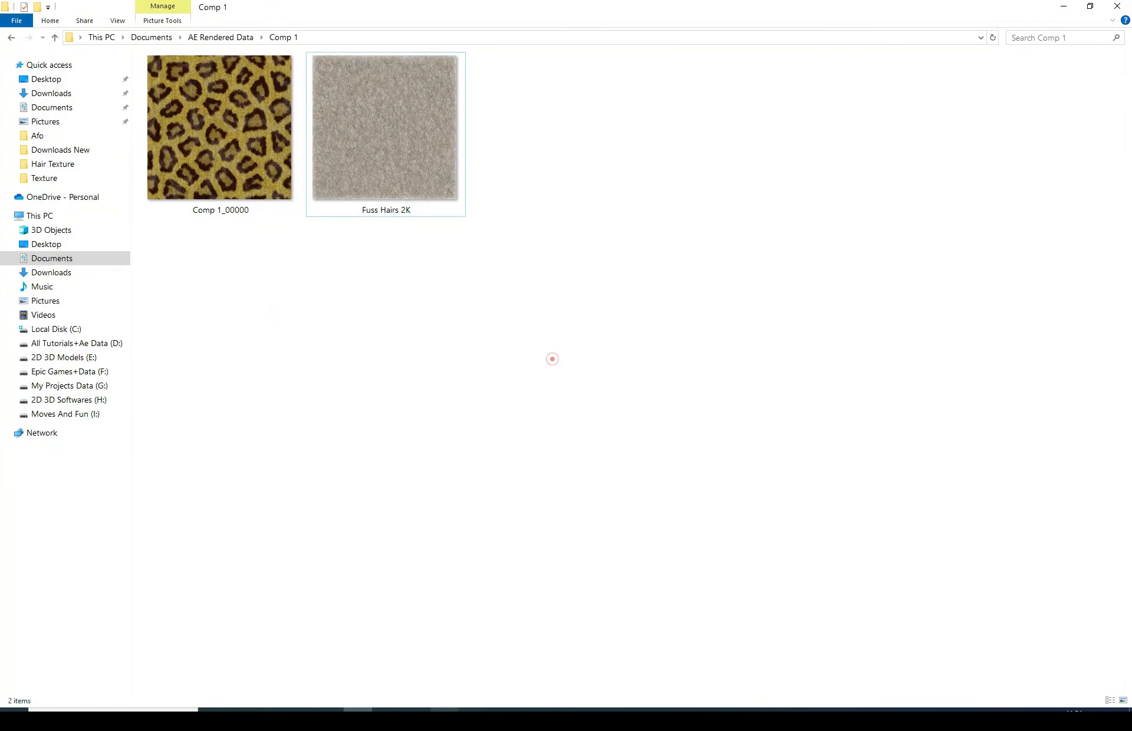
{"action": "left_click", "coordinate": [445, 716]}
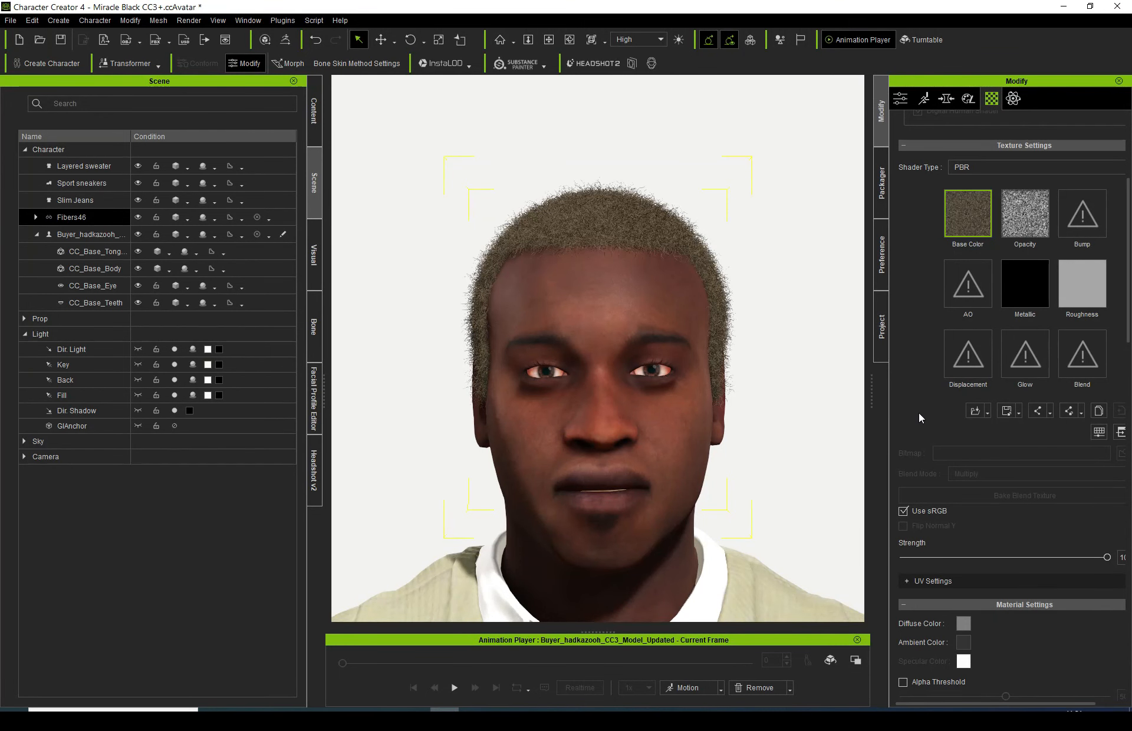
Darken the fibers' diffuse color to #252525
{"action": "left_click", "coordinate": [964, 623]}
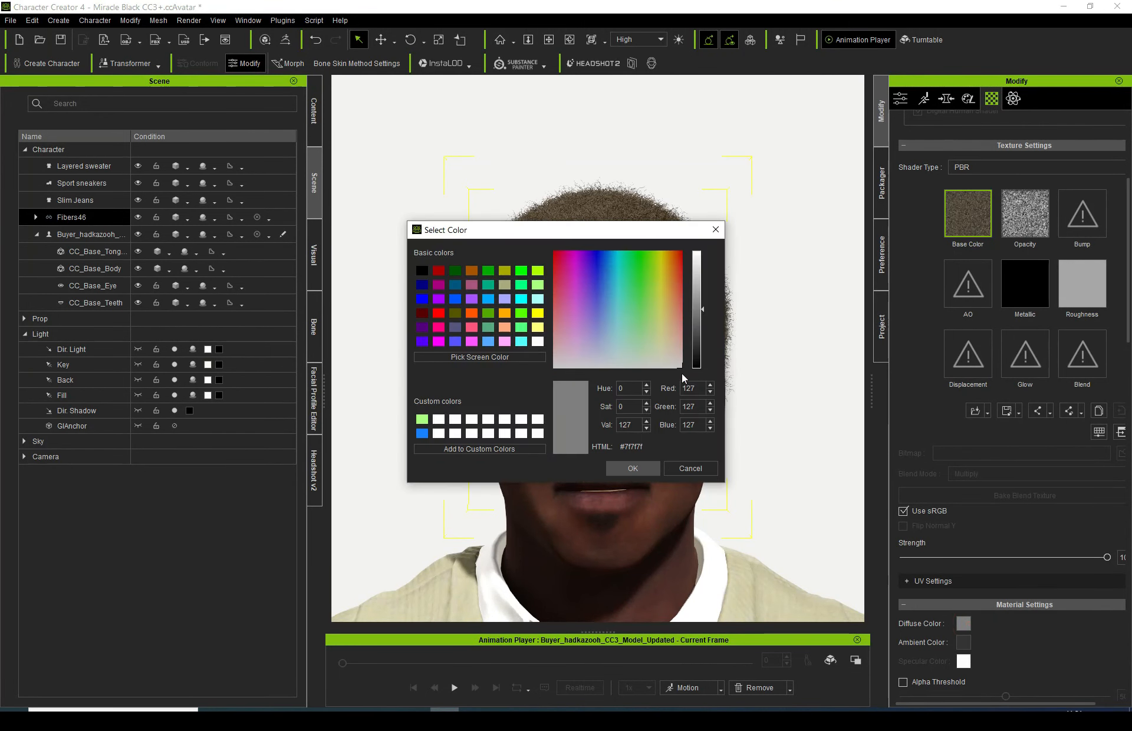
{"action": "left_click", "coordinate": [695, 341]}
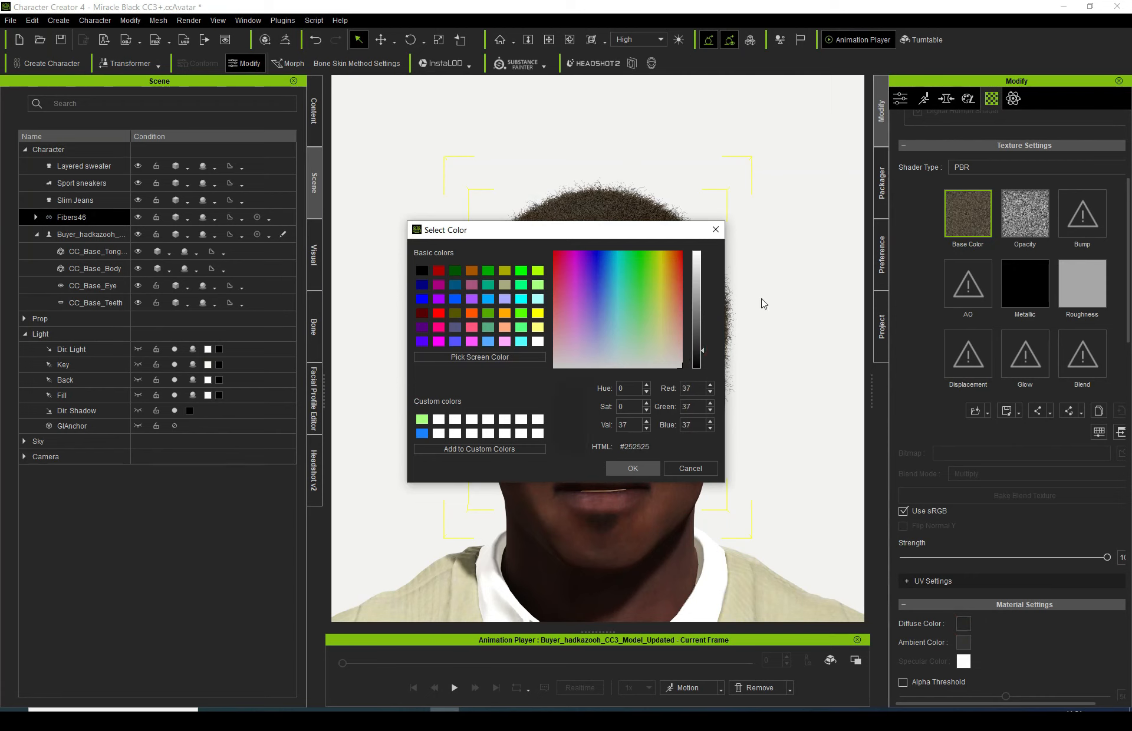
{"action": "left_click", "coordinate": [638, 466]}
Inspect the darkened hair from the side, back and front, and preview its assigned texture
{"action": "left_click", "coordinate": [548, 40]}
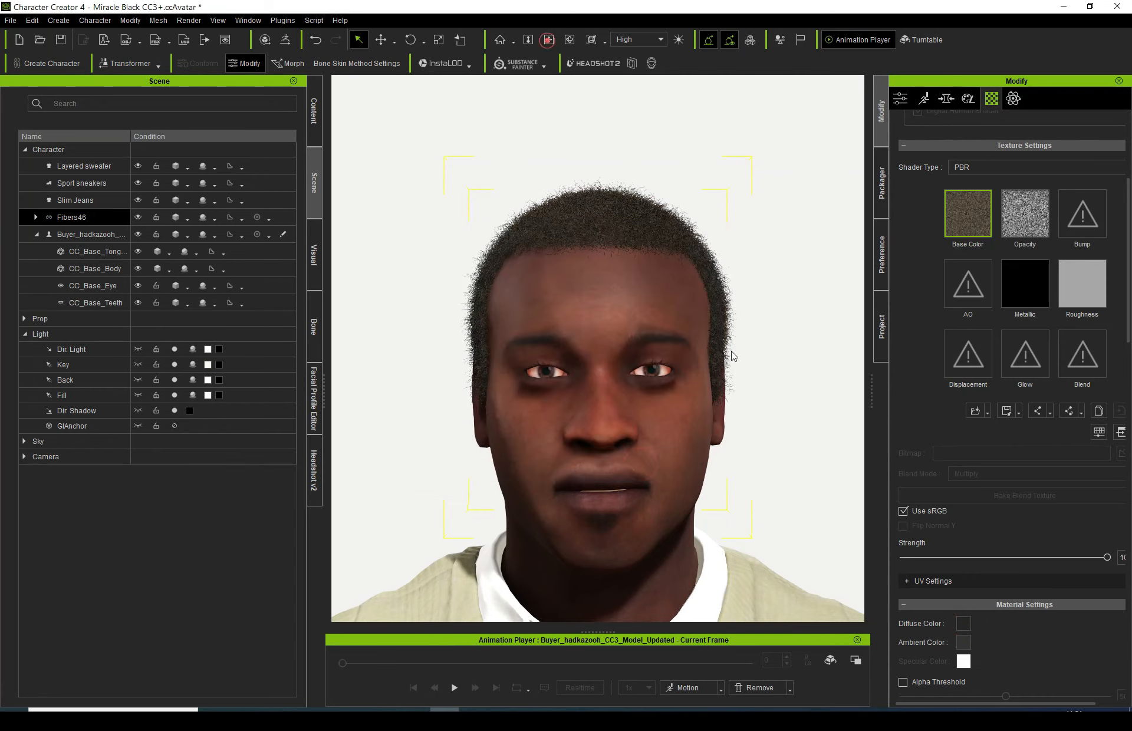
{"action": "left_click_drag", "start_coordinate": [613, 425], "coordinate": [709, 416]}
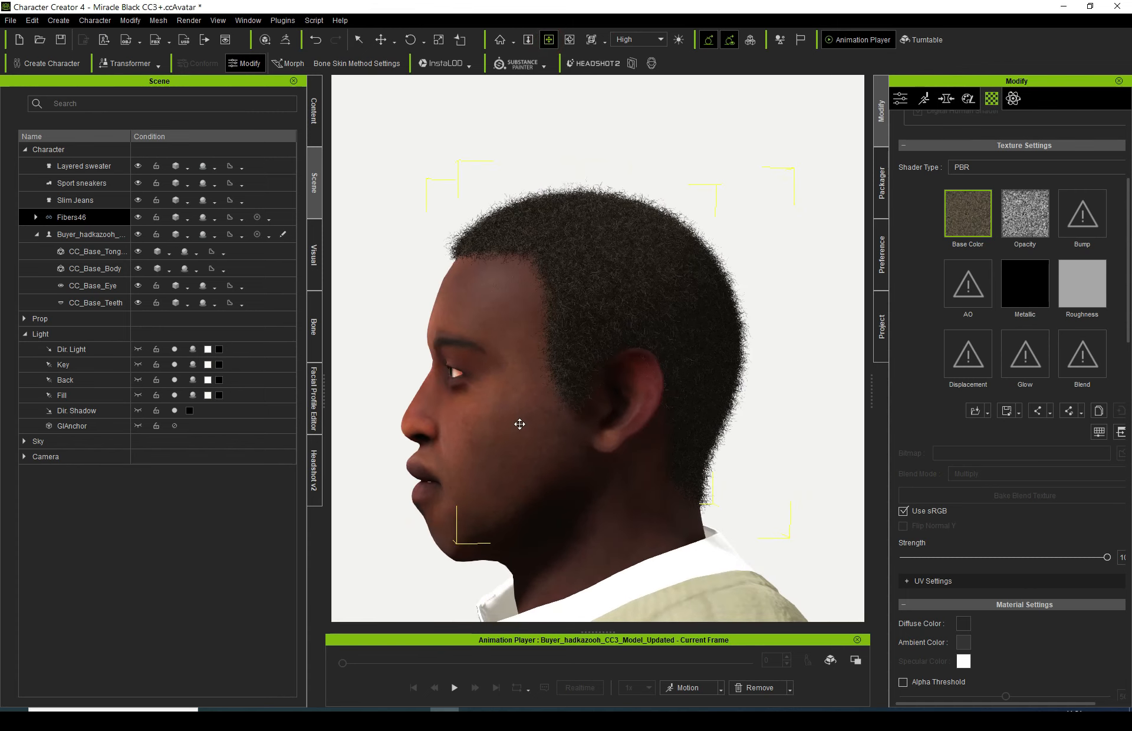
{"action": "left_click_drag", "start_coordinate": [518, 424], "coordinate": [462, 436]}
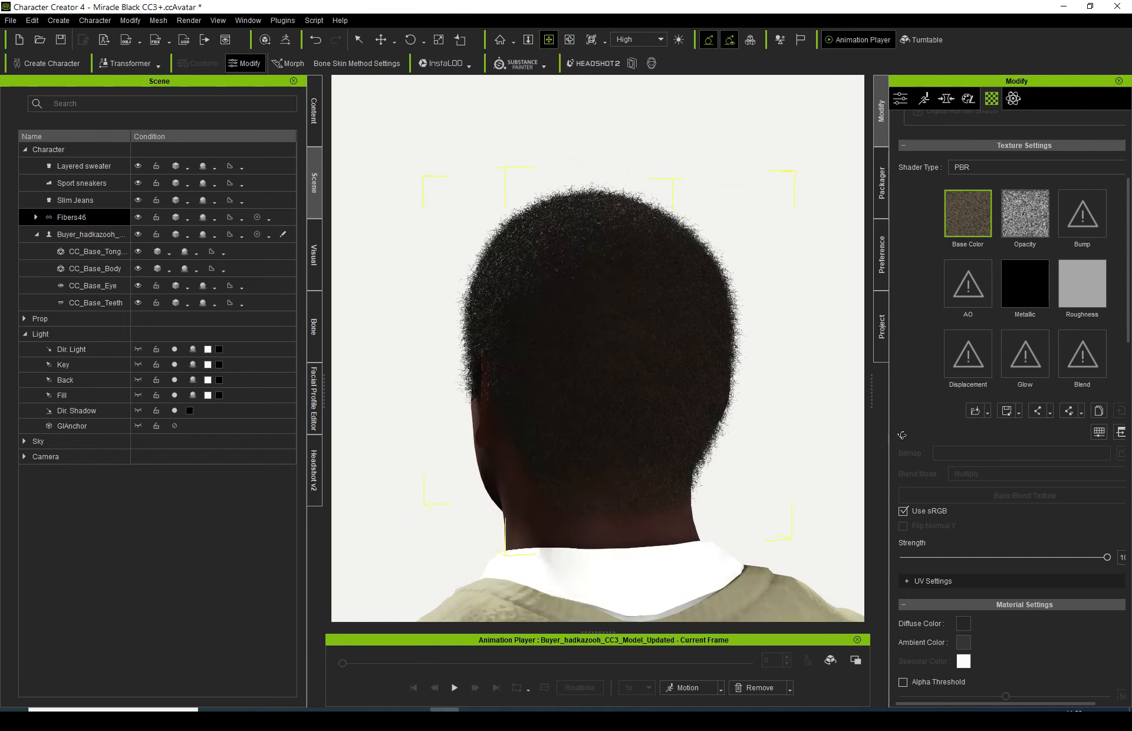
{"action": "right_click_drag", "start_coordinate": [902, 435], "coordinate": [1131, 418]}
{"action": "right_click_drag", "start_coordinate": [559, 413], "coordinate": [660, 431]}
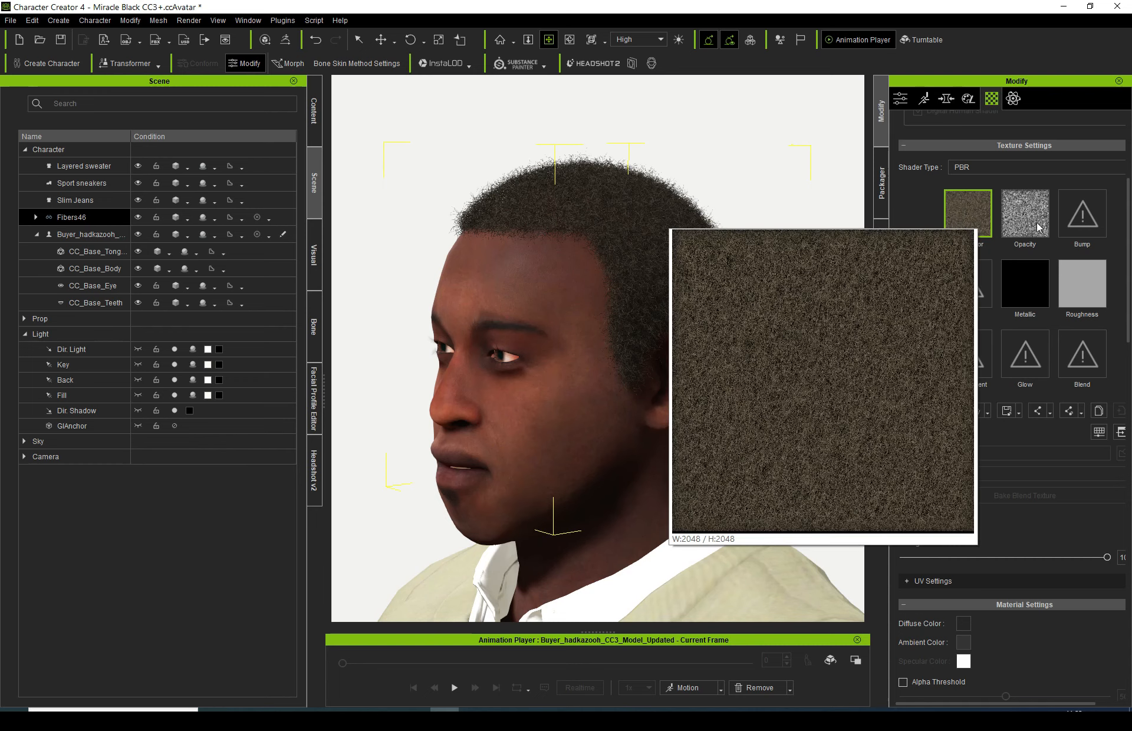
{"action": "mouse_move", "coordinate": [1037, 224]}
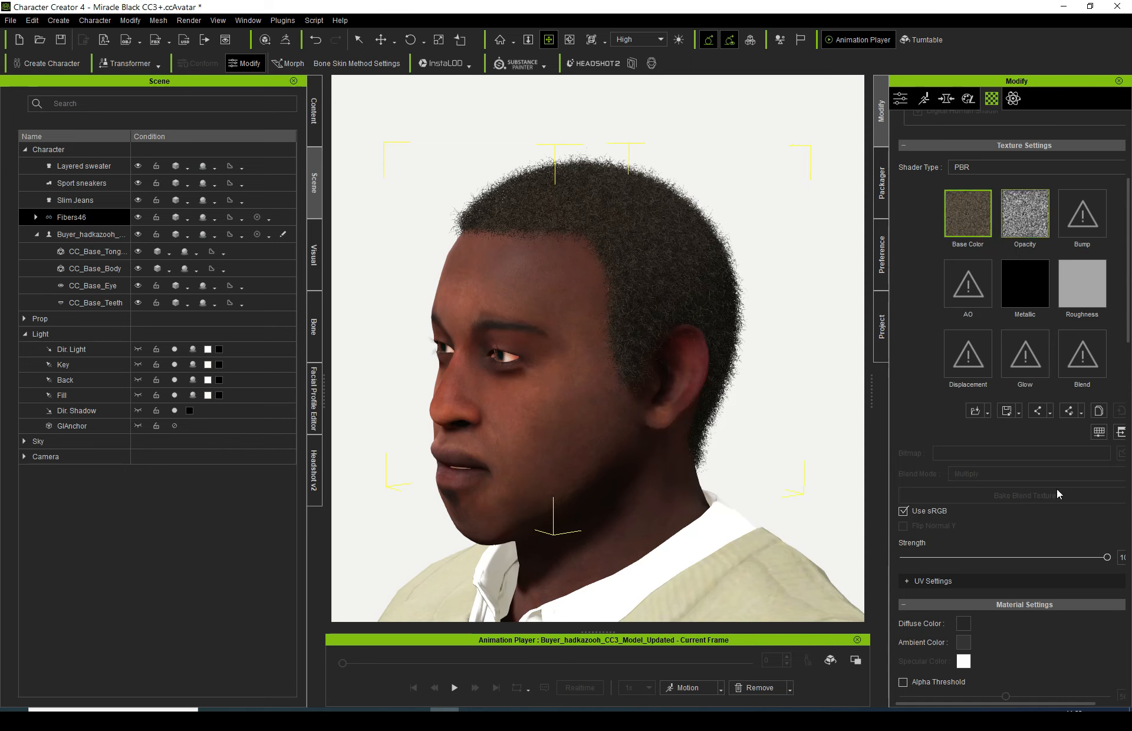
{"action": "left_click", "coordinate": [613, 364]}
Compare the hair's look with the opacity texture's strength at 0 and at its maximum
{"action": "left_click", "coordinate": [1026, 216]}
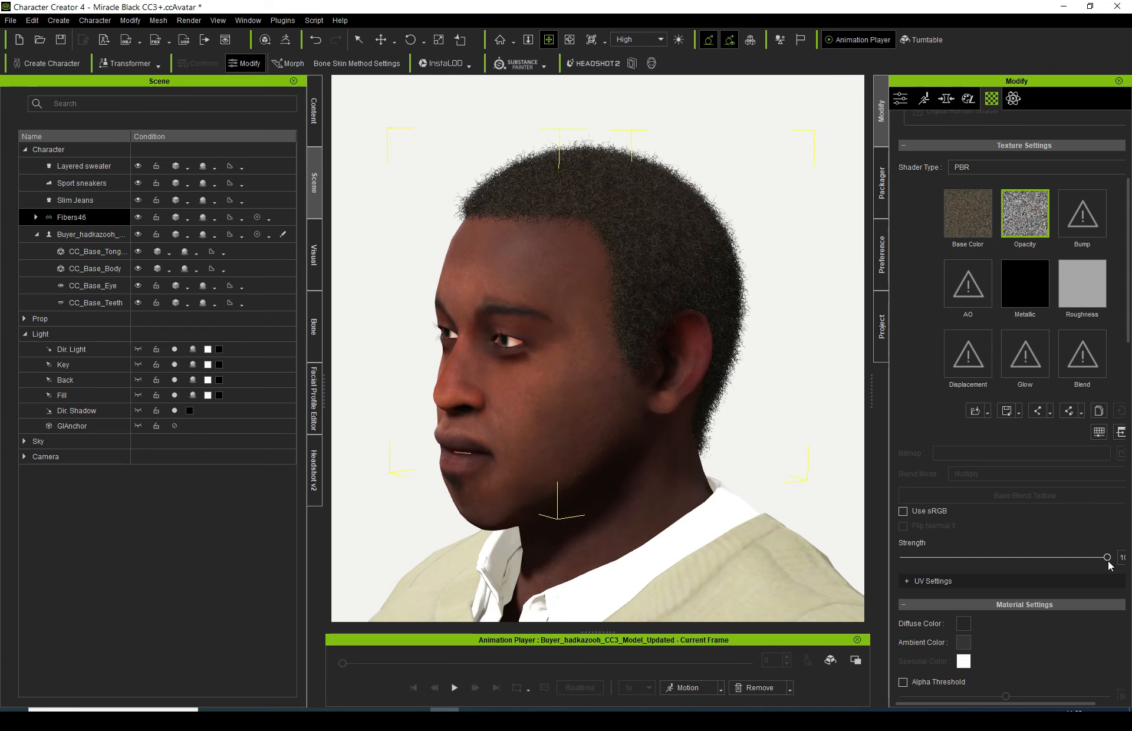
{"action": "left_click_drag", "start_coordinate": [1107, 557], "coordinate": [876, 563]}
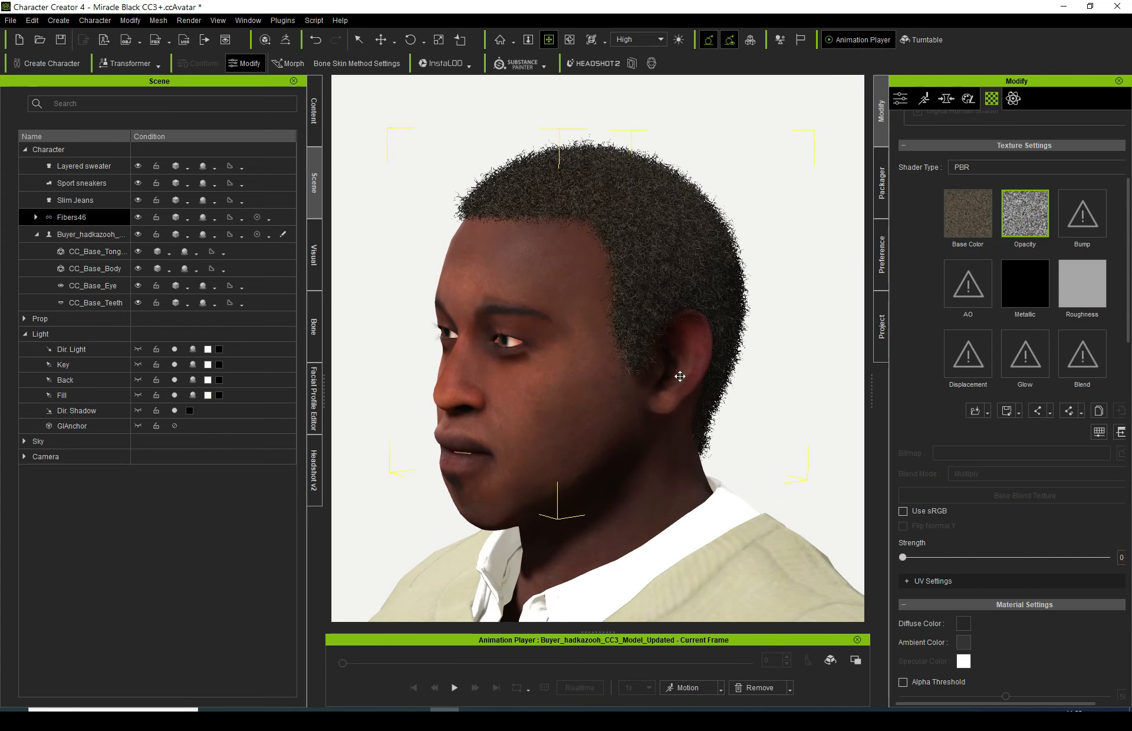
{"action": "right_click_drag", "start_coordinate": [564, 456], "coordinate": [616, 155]}
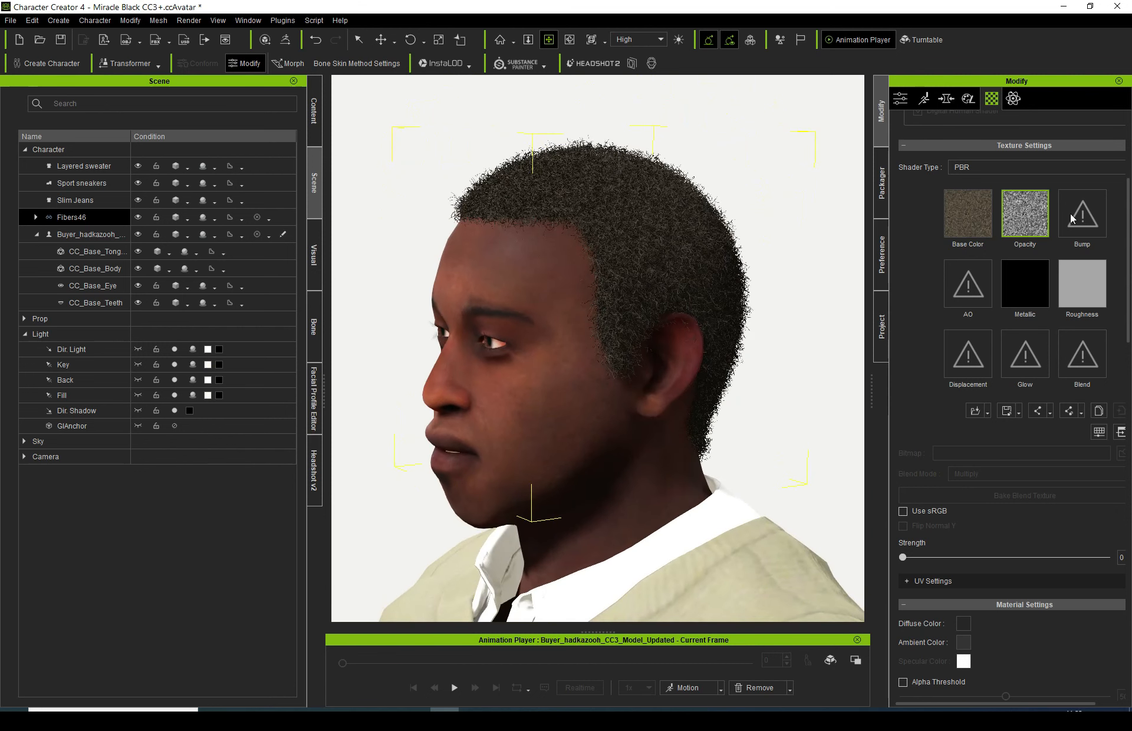
{"action": "left_click_drag", "start_coordinate": [903, 557], "coordinate": [906, 557]}
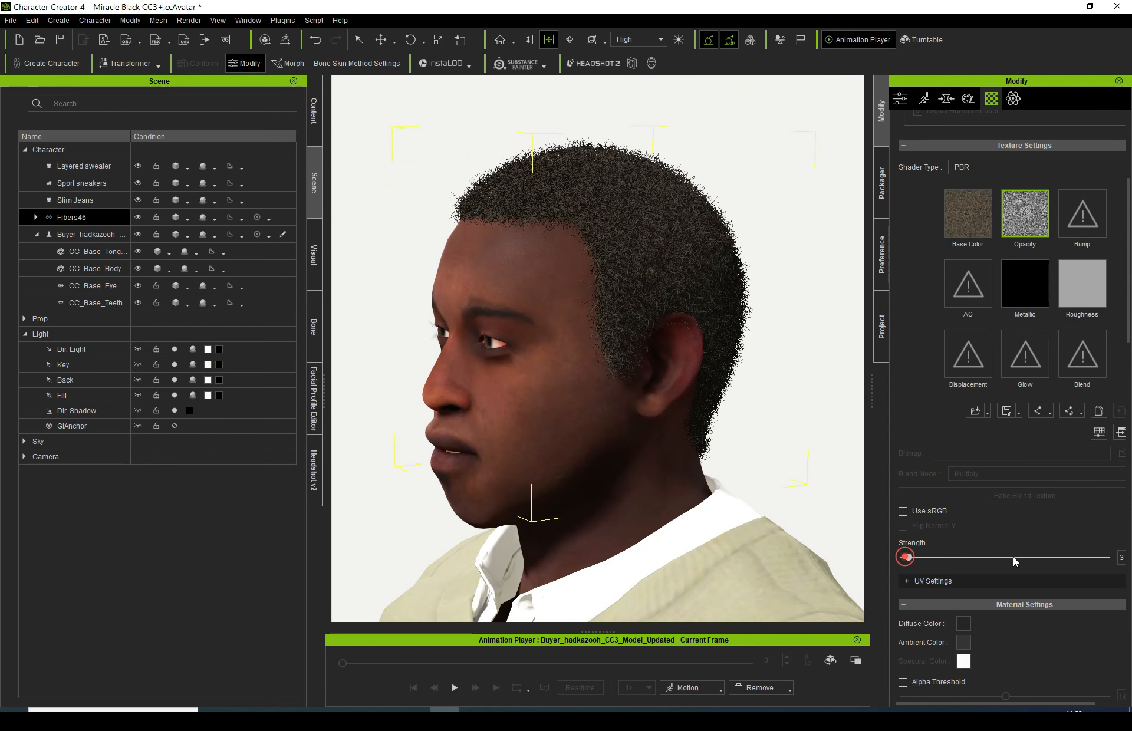
{"action": "left_click_drag", "start_coordinate": [1013, 556], "coordinate": [1109, 557]}
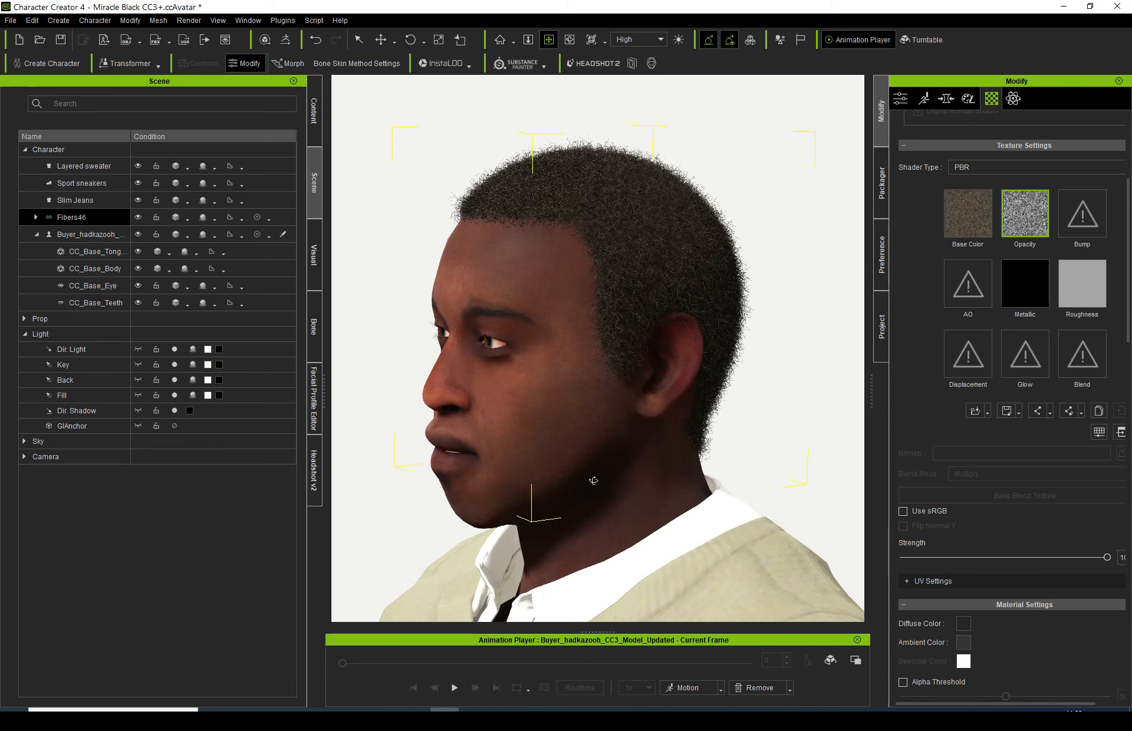
{"action": "right_click_drag", "start_coordinate": [593, 480], "coordinate": [694, 312]}
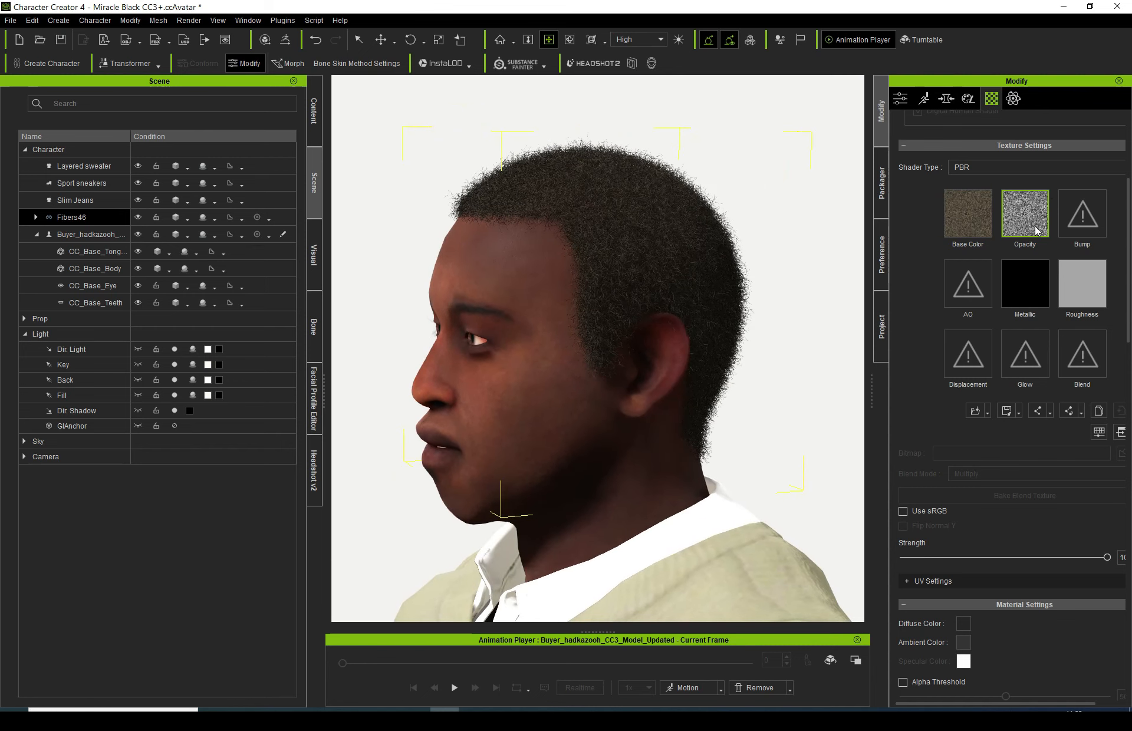
{"action": "left_click_drag", "start_coordinate": [1104, 556], "coordinate": [831, 560]}
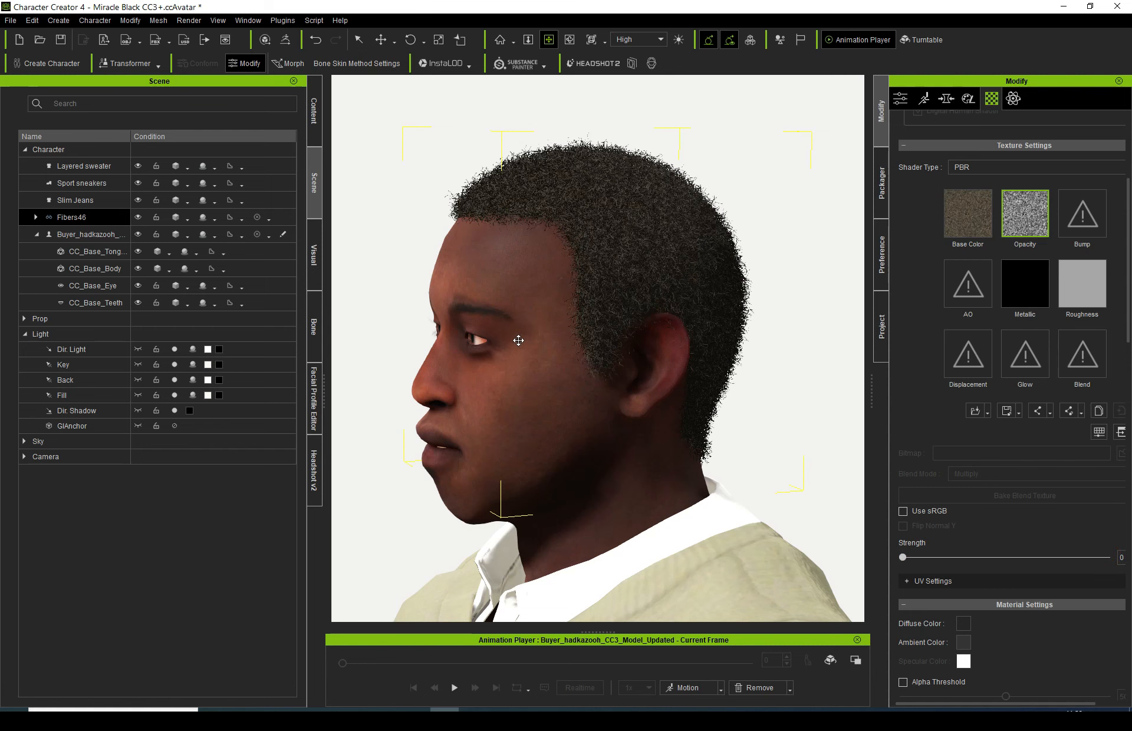
{"action": "right_click_drag", "start_coordinate": [519, 340], "coordinate": [663, 351]}
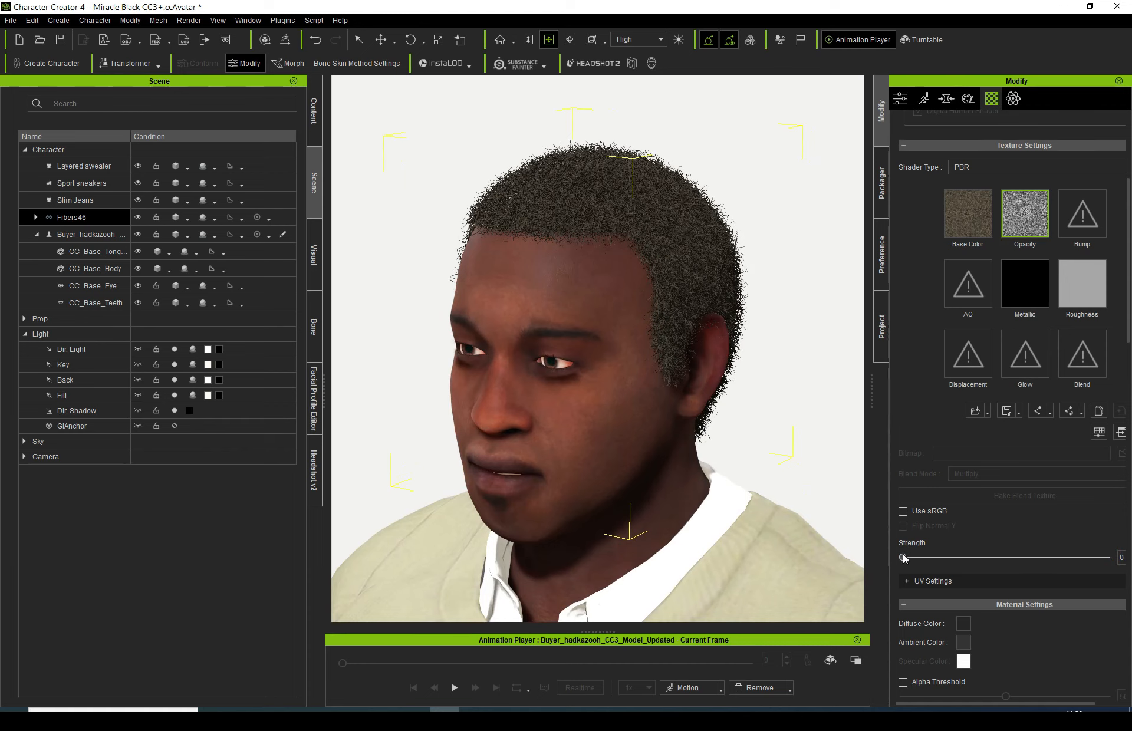
{"action": "left_click_drag", "start_coordinate": [902, 557], "coordinate": [1123, 567]}
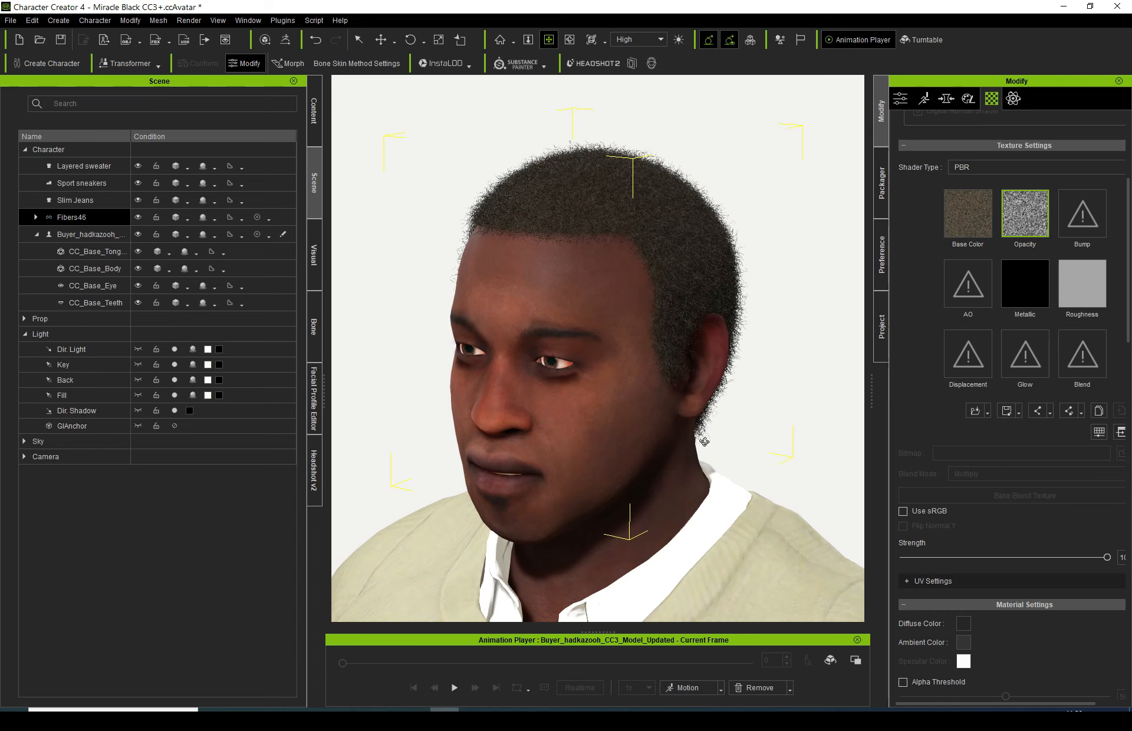
Set the strength of the fibers' opacity texture to 0
{"action": "key", "text": "f"}
{"action": "left_click", "coordinate": [1019, 208]}
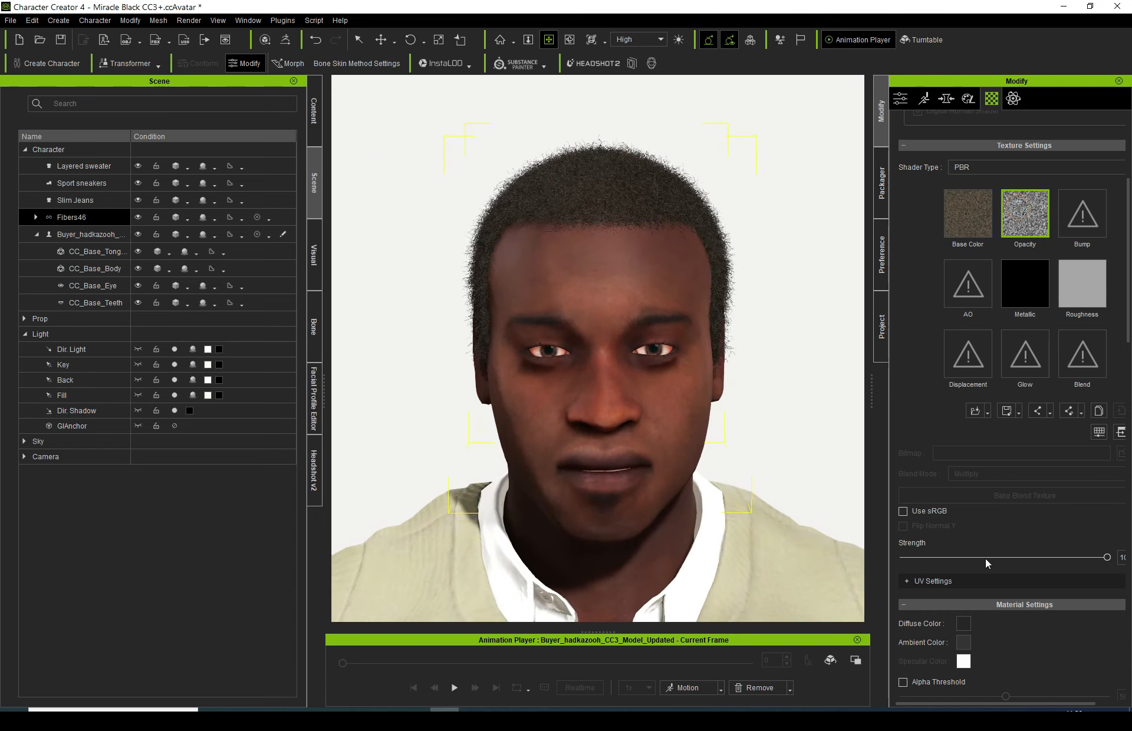
{"action": "left_click_drag", "start_coordinate": [1106, 557], "coordinate": [902, 557]}
Try the male Walk_M motion on the full character to test how the hair follows the head, and undo it
{"action": "scroll", "coordinate": [642, 503], "scroll_direction": "down", "scroll_amount": 5}
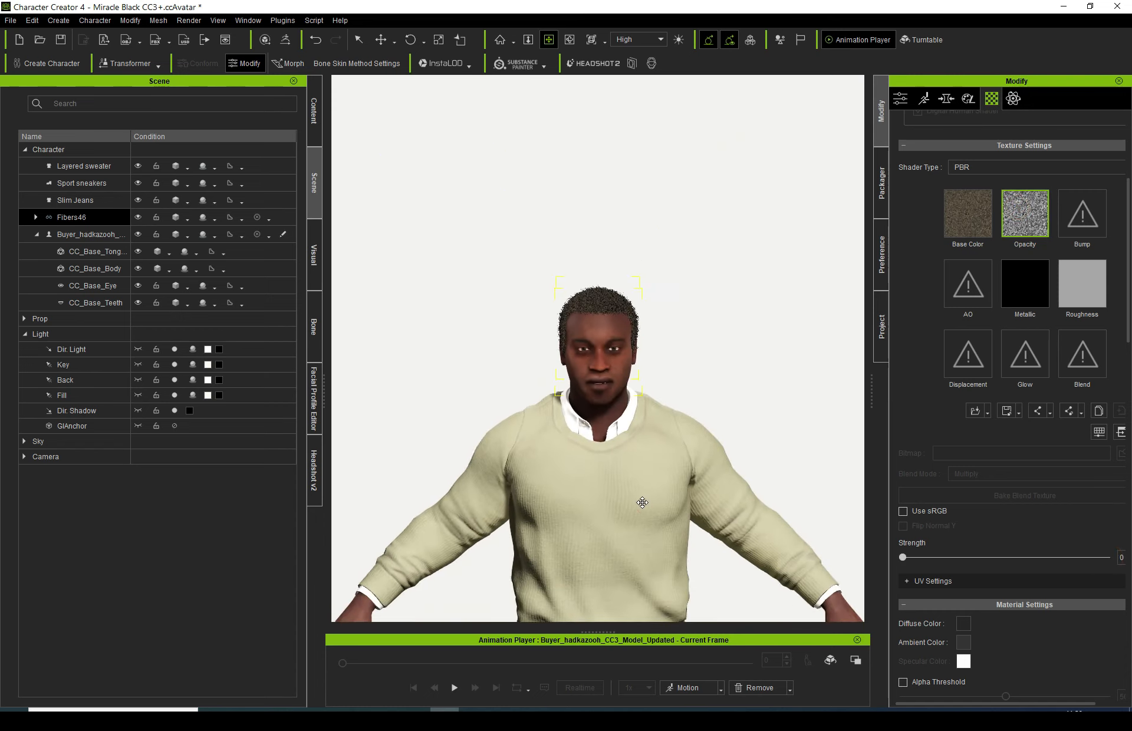
{"action": "scroll", "coordinate": [642, 502], "scroll_direction": "down", "scroll_amount": 5}
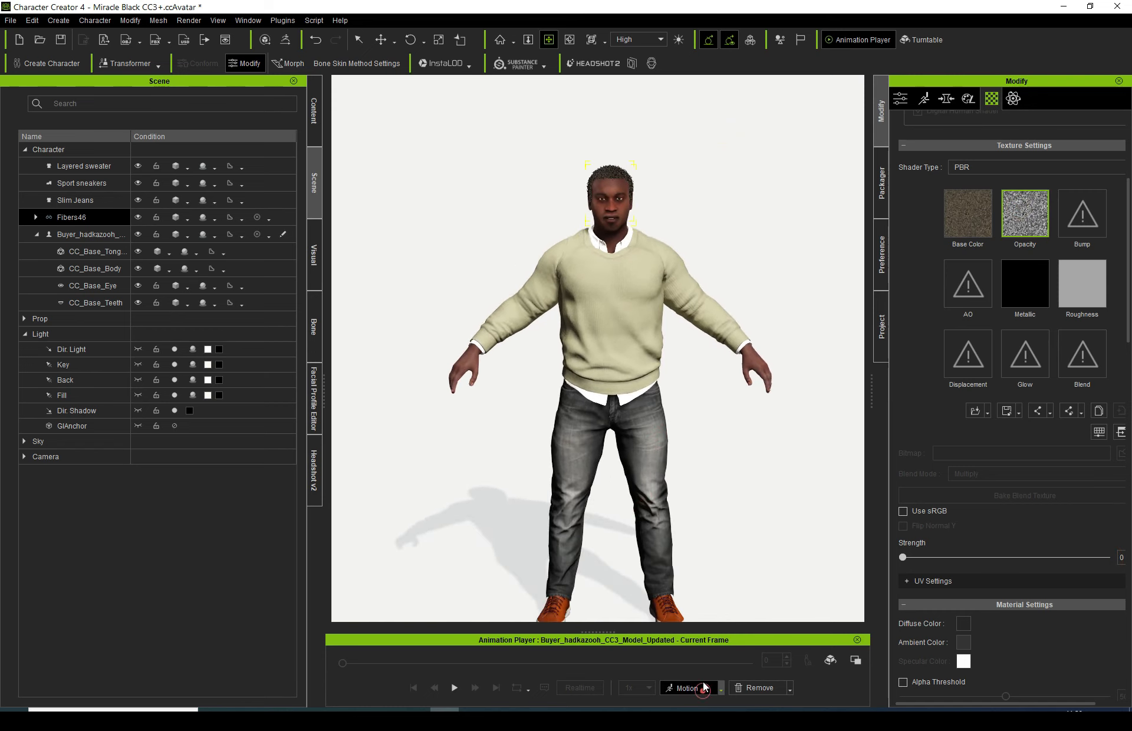
{"action": "left_click", "coordinate": [703, 685]}
{"action": "mouse_move", "coordinate": [731, 484]}
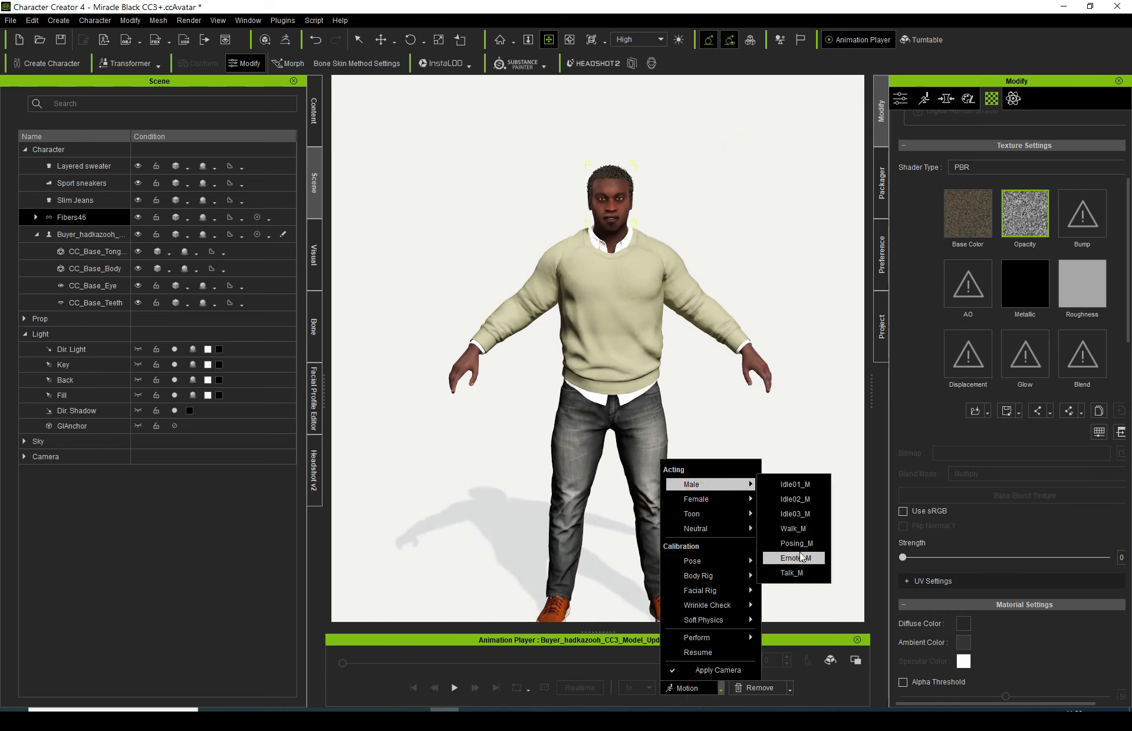
{"action": "left_click", "coordinate": [799, 529]}
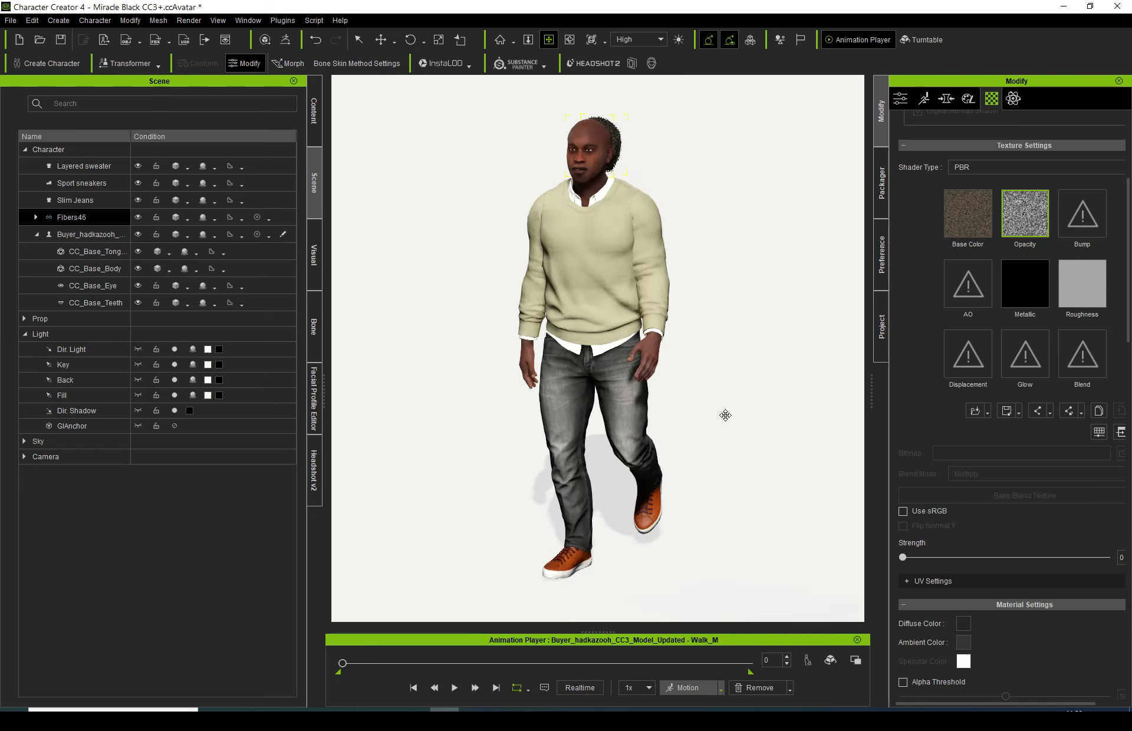
{"action": "key", "text": "ctrl+z"}
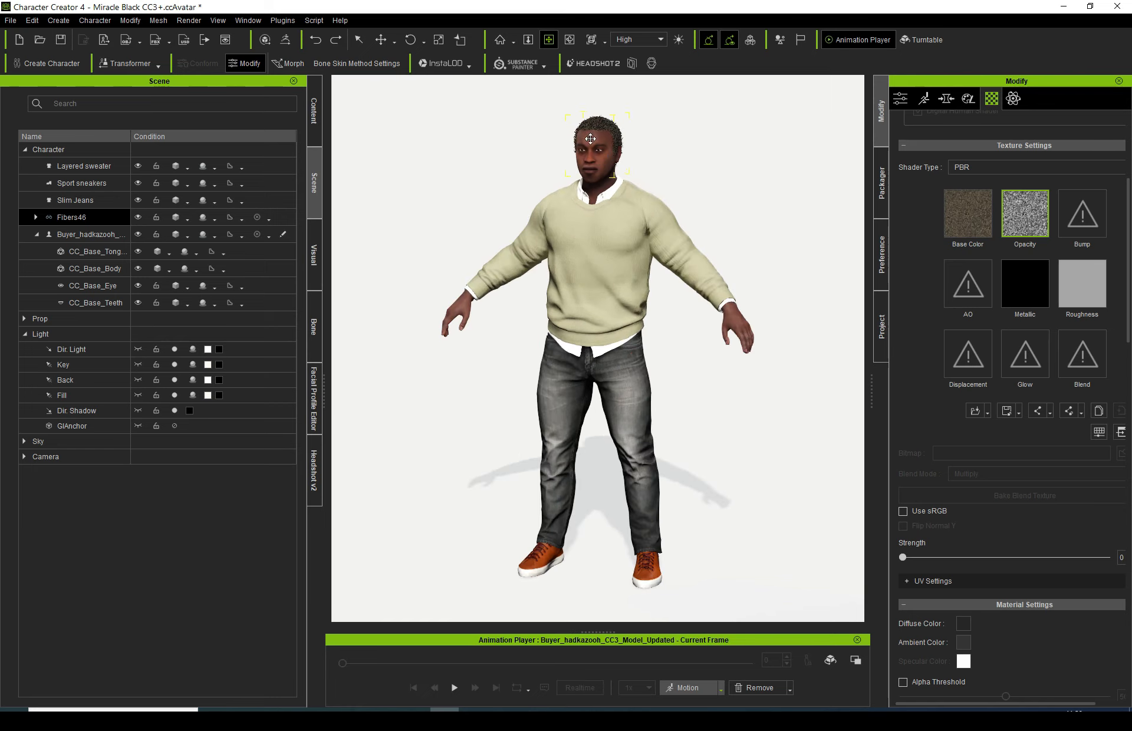
Convert the Fibers46 accessory into hair with the Hair Accessory template, resetting the facial expressions to default
{"action": "scroll", "coordinate": [645, 354], "scroll_direction": "up", "scroll_amount": 6}
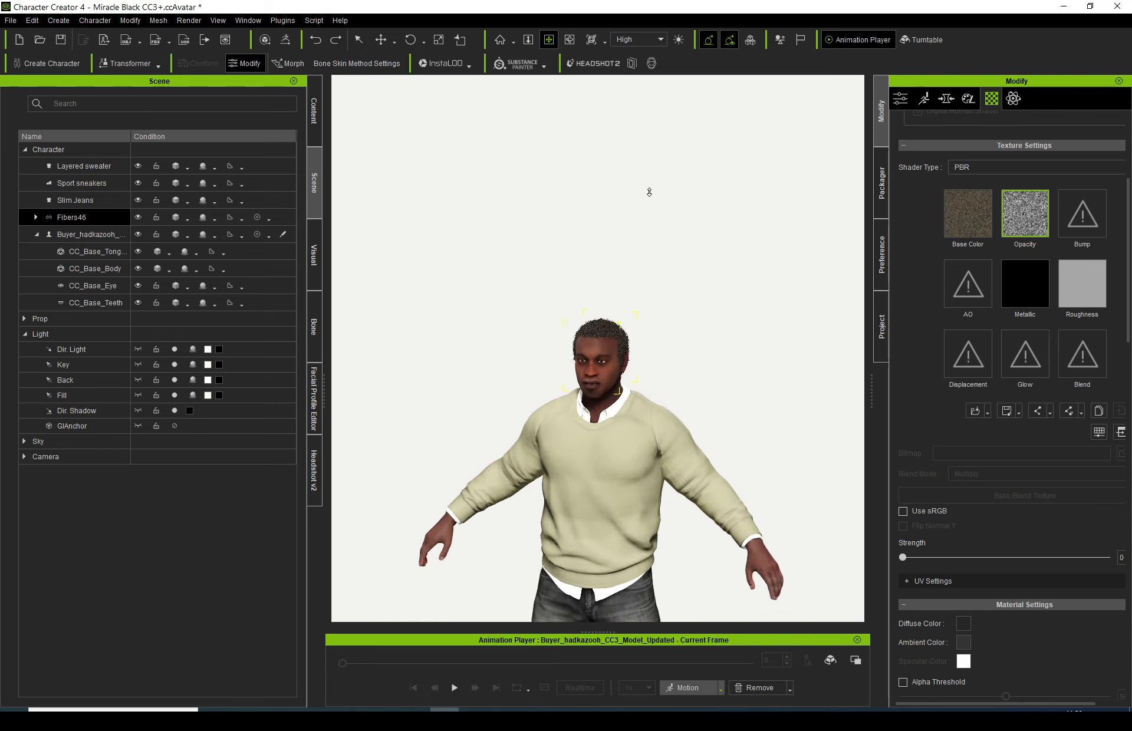
{"action": "scroll", "coordinate": [651, 390], "scroll_direction": "up", "scroll_amount": 4}
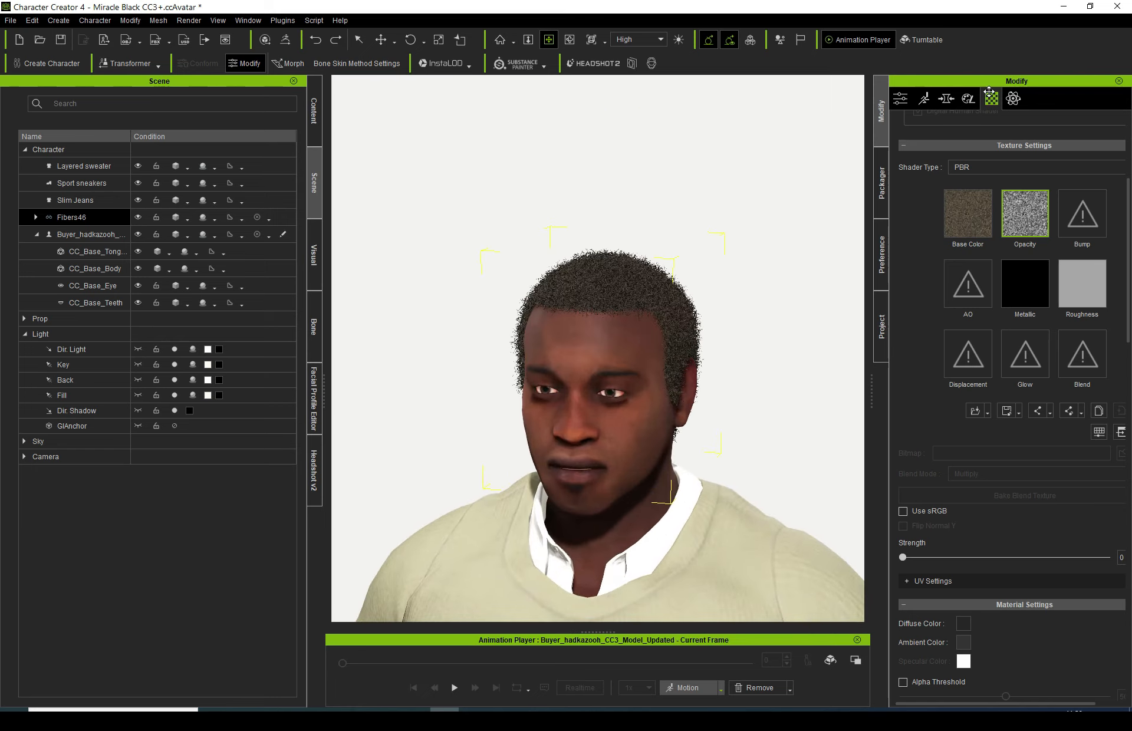
{"action": "left_click", "coordinate": [900, 99]}
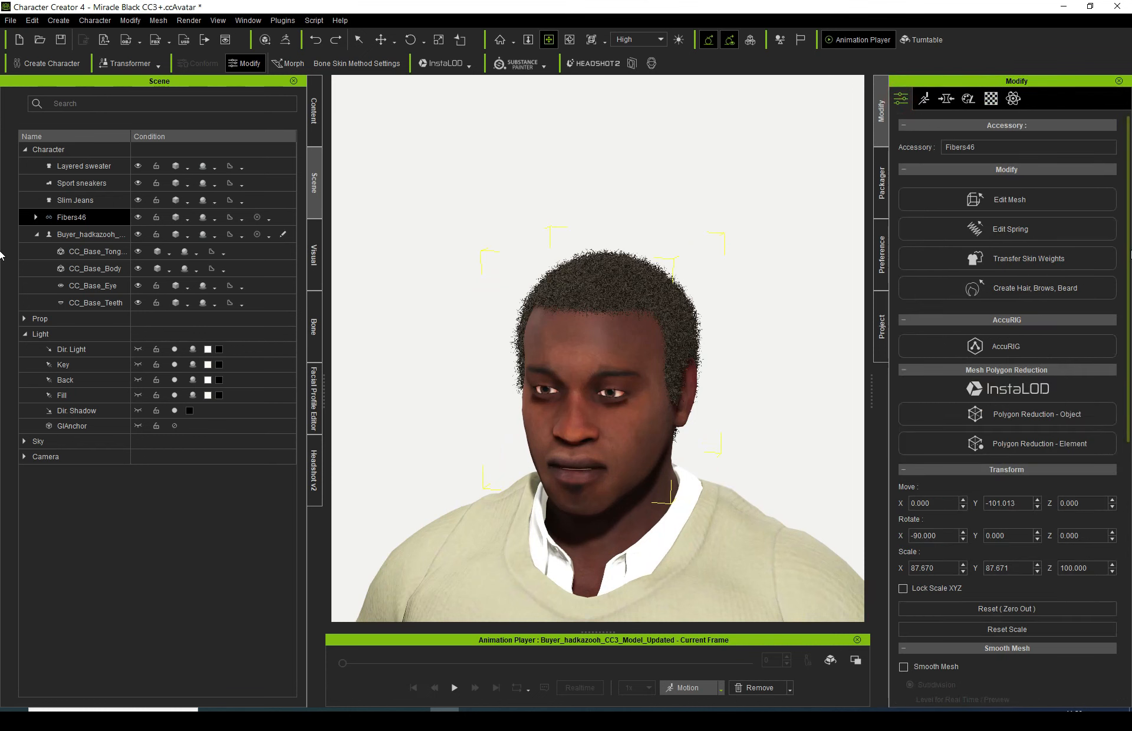
{"action": "left_click", "coordinate": [1003, 290]}
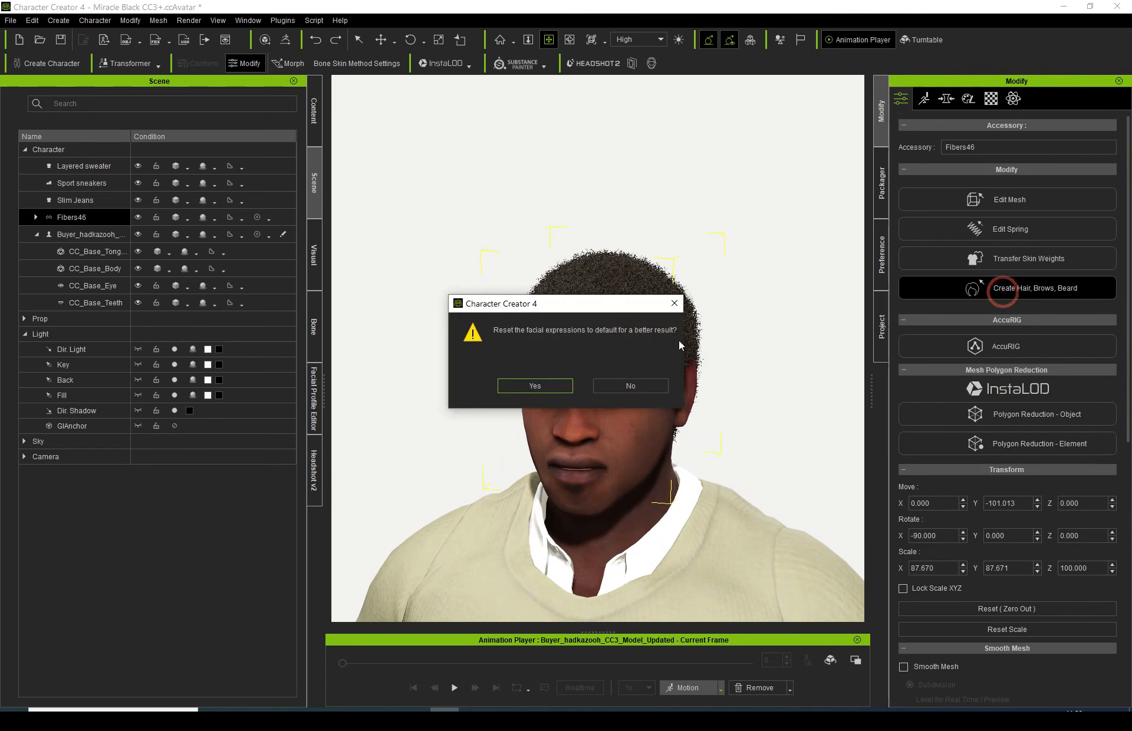
{"action": "left_click", "coordinate": [534, 386]}
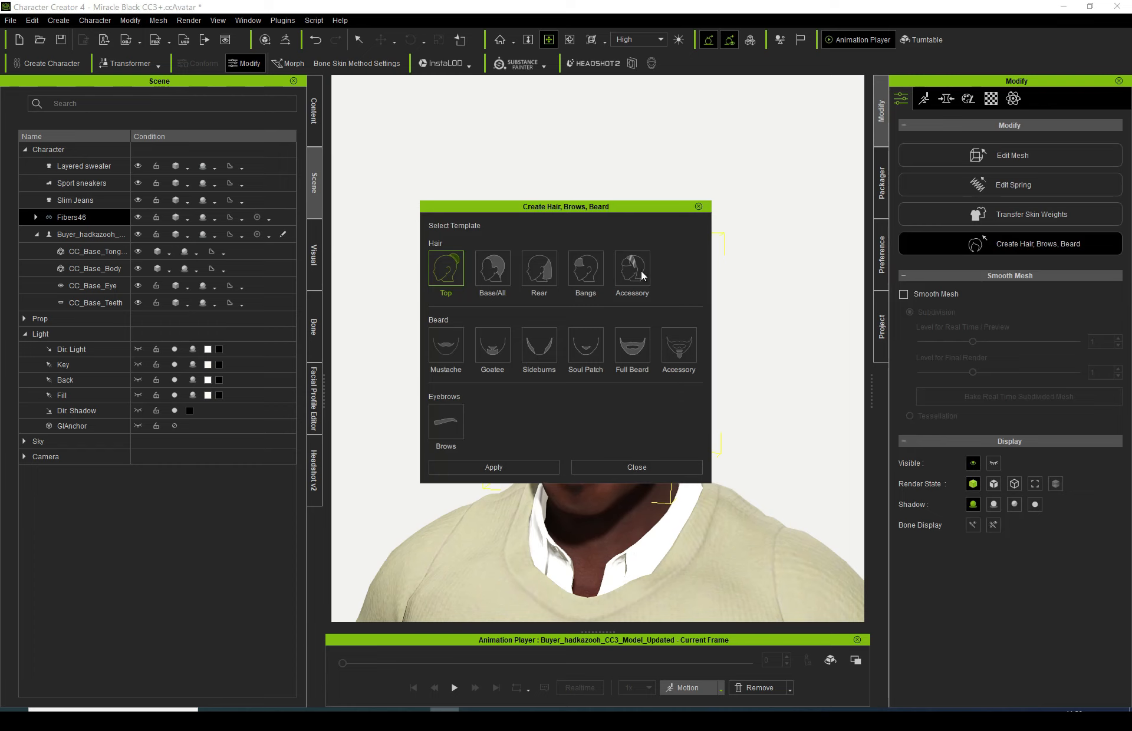
{"action": "left_click_drag", "start_coordinate": [641, 206], "coordinate": [561, 194]}
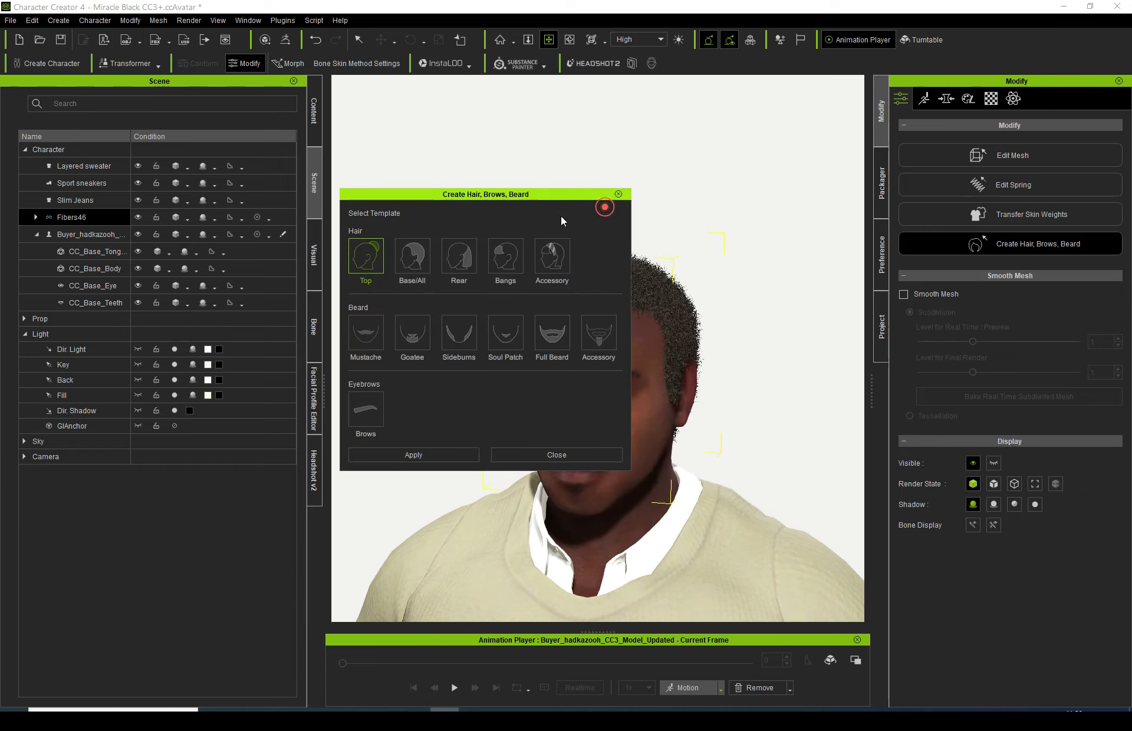
{"action": "left_click", "coordinate": [554, 257]}
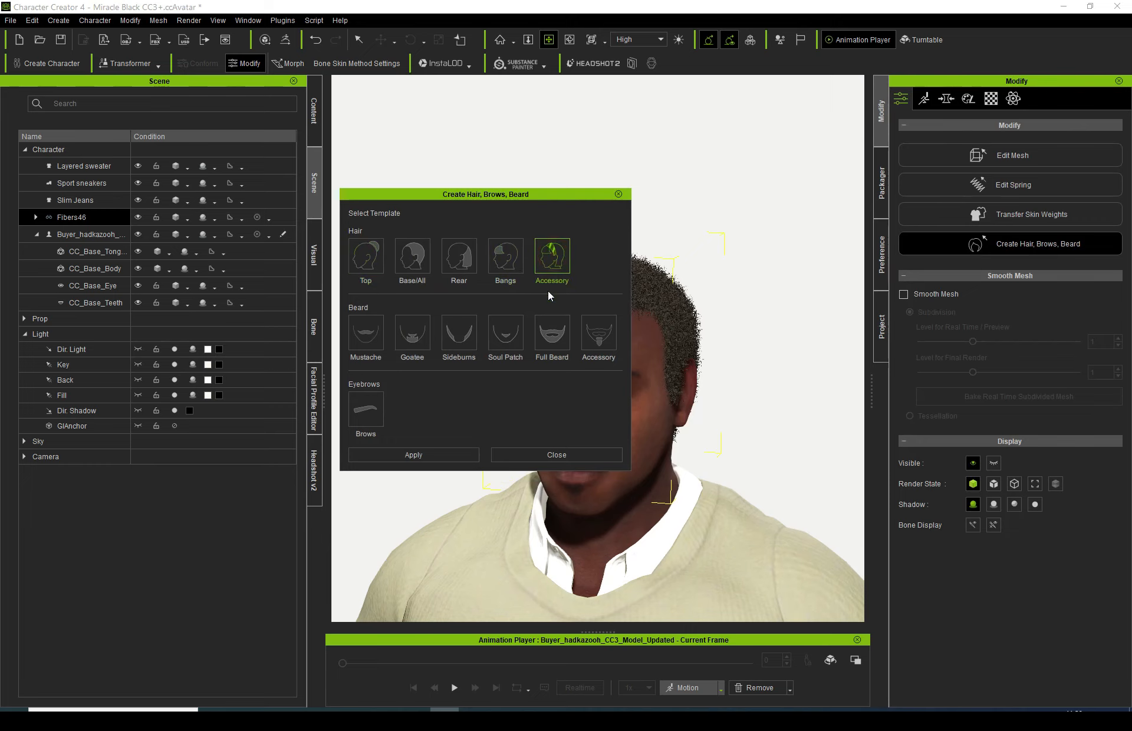
{"action": "left_click", "coordinate": [453, 452]}
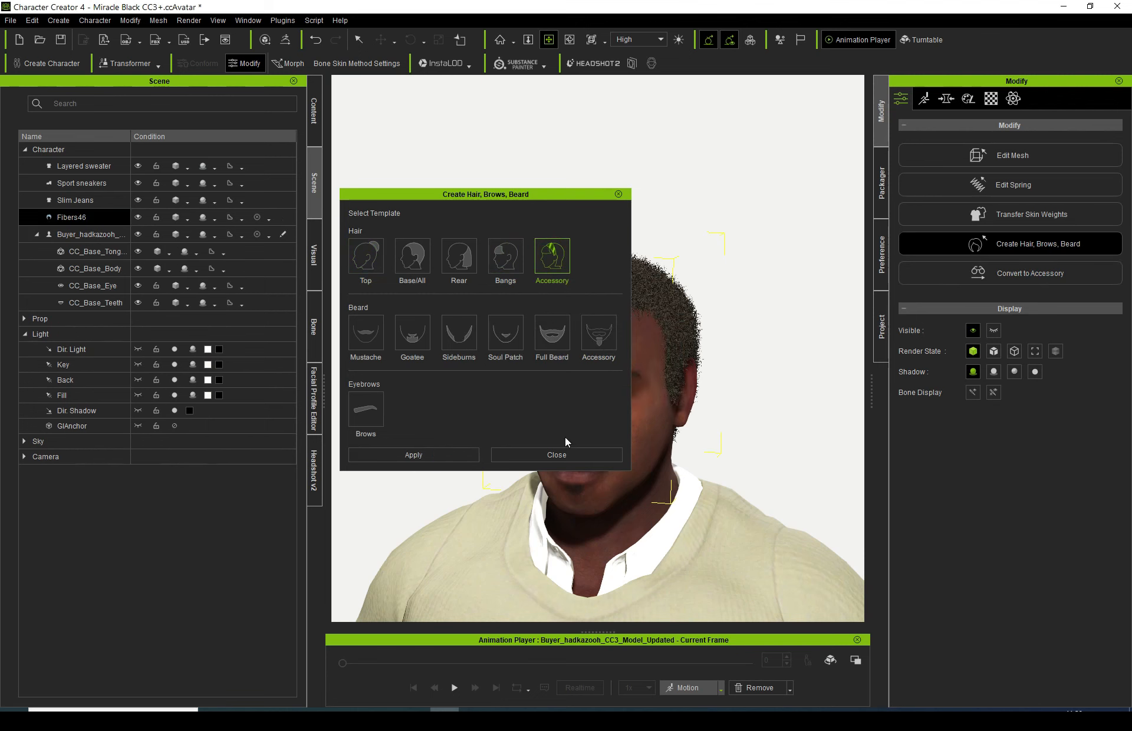
{"action": "left_click", "coordinate": [556, 455]}
Try the male Walk_M motion with the converted hair, view the character from the side, and undo the motion
{"action": "left_click", "coordinate": [708, 691]}
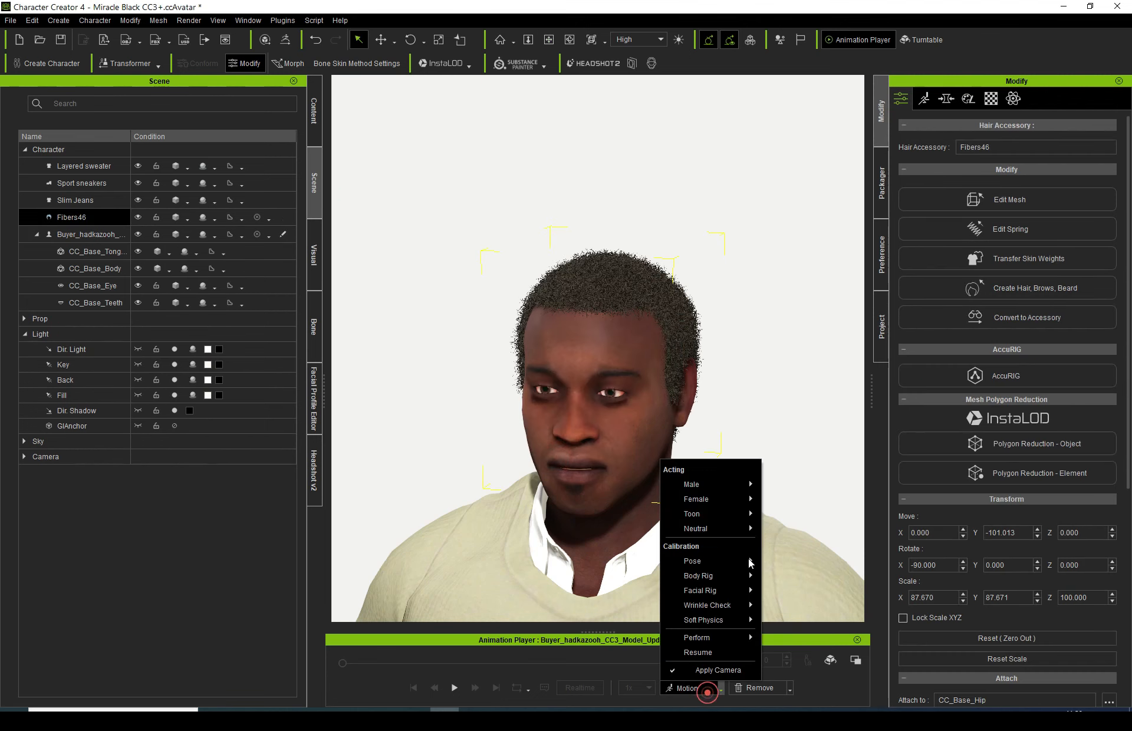
{"action": "left_click", "coordinate": [726, 484]}
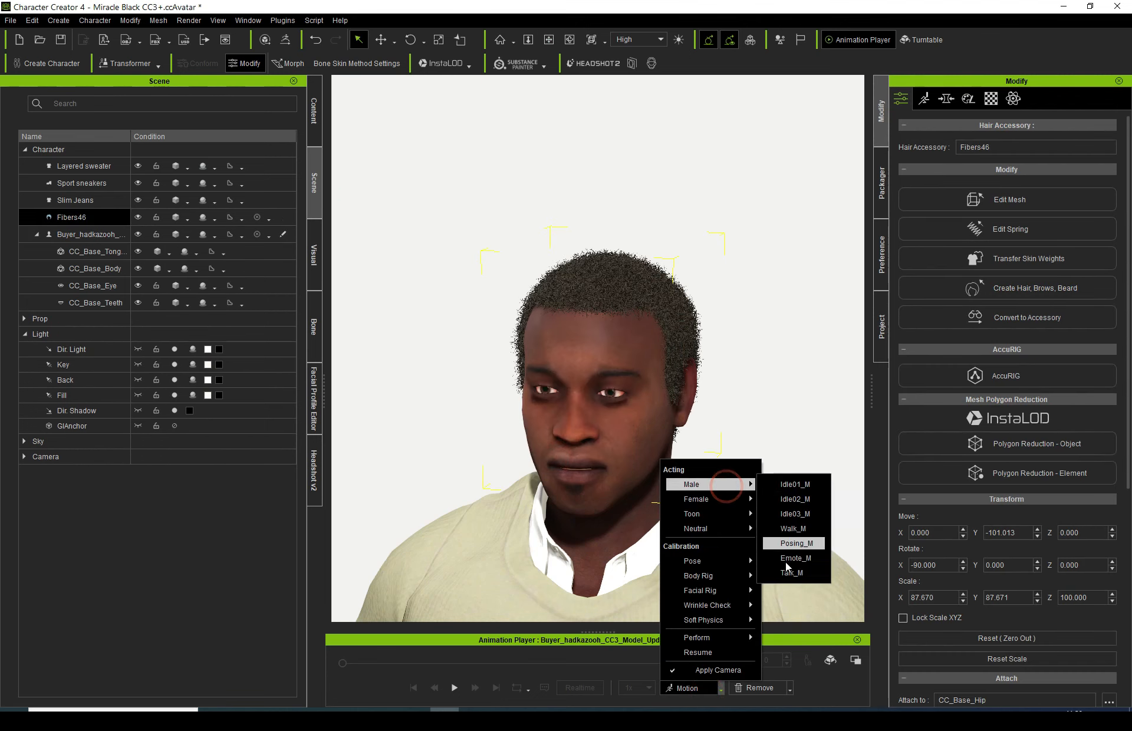
{"action": "left_click", "coordinate": [791, 529]}
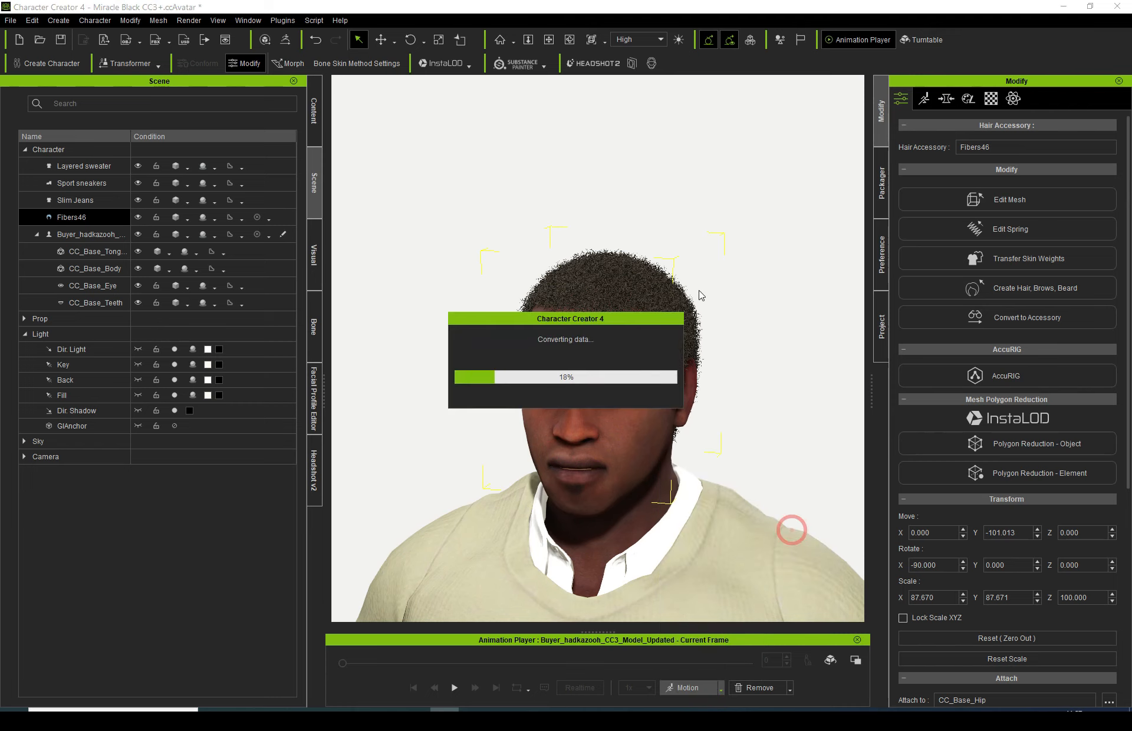
{"action": "left_click", "coordinate": [548, 39]}
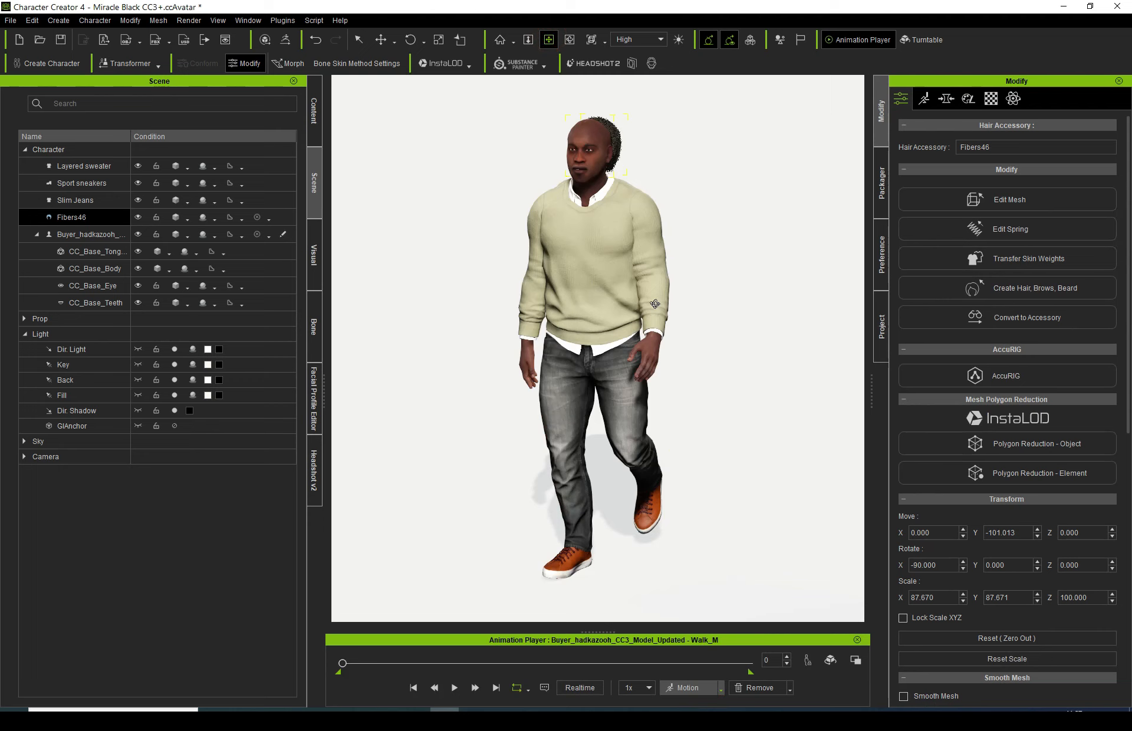
{"action": "left_click_drag", "start_coordinate": [654, 303], "coordinate": [473, 366]}
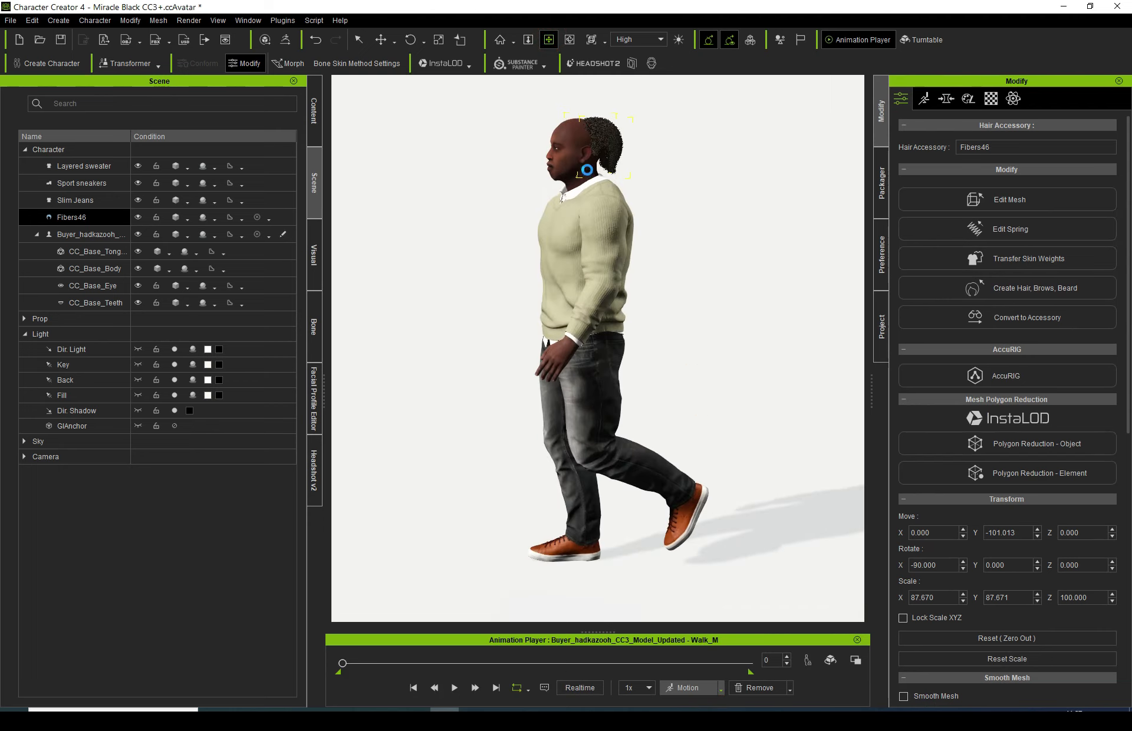
{"action": "key", "text": "ctrl+z"}
Attach the Fibers46 hair to the CC_Base_Head bone by picking the character's head as its parent
{"action": "left_click_drag", "start_coordinate": [603, 210], "coordinate": [614, 392]}
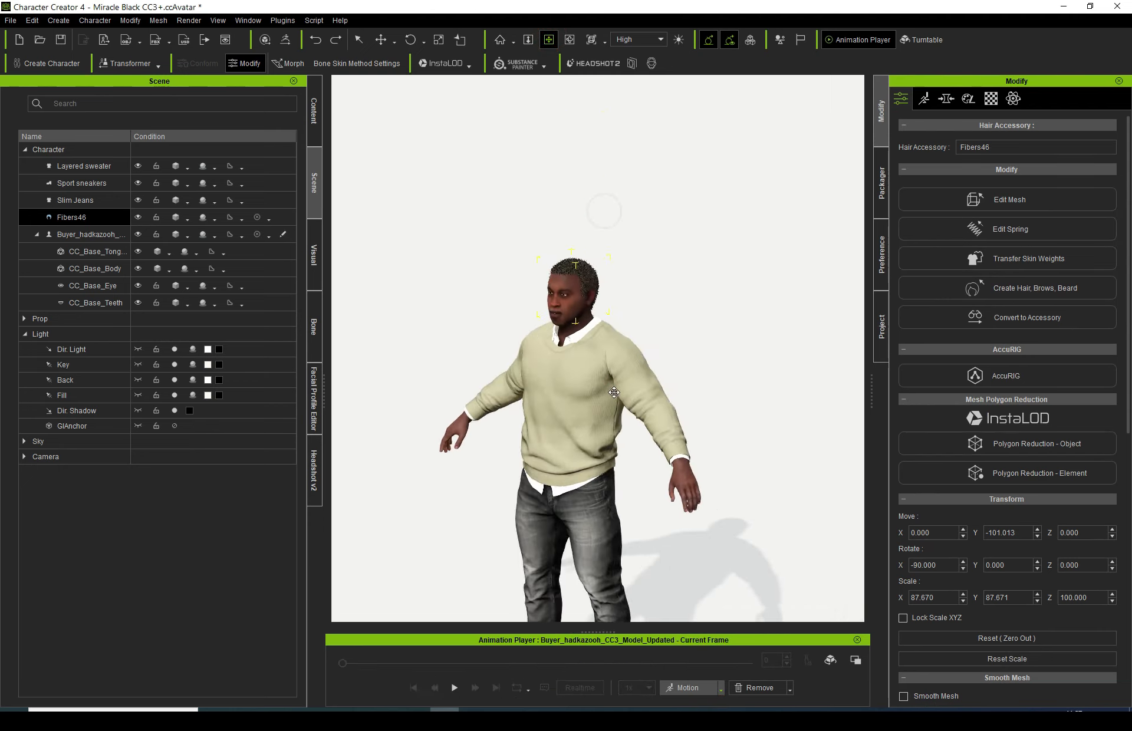
{"action": "right_click_drag", "start_coordinate": [613, 392], "coordinate": [613, 181]}
{"action": "left_click_drag", "start_coordinate": [545, 177], "coordinate": [609, 294]}
{"action": "right_click_drag", "start_coordinate": [623, 374], "coordinate": [627, 257]}
{"action": "right_click_drag", "start_coordinate": [662, 406], "coordinate": [671, 311]}
{"action": "left_click_drag", "start_coordinate": [671, 312], "coordinate": [639, 347]}
{"action": "right_click_drag", "start_coordinate": [638, 346], "coordinate": [687, 424]}
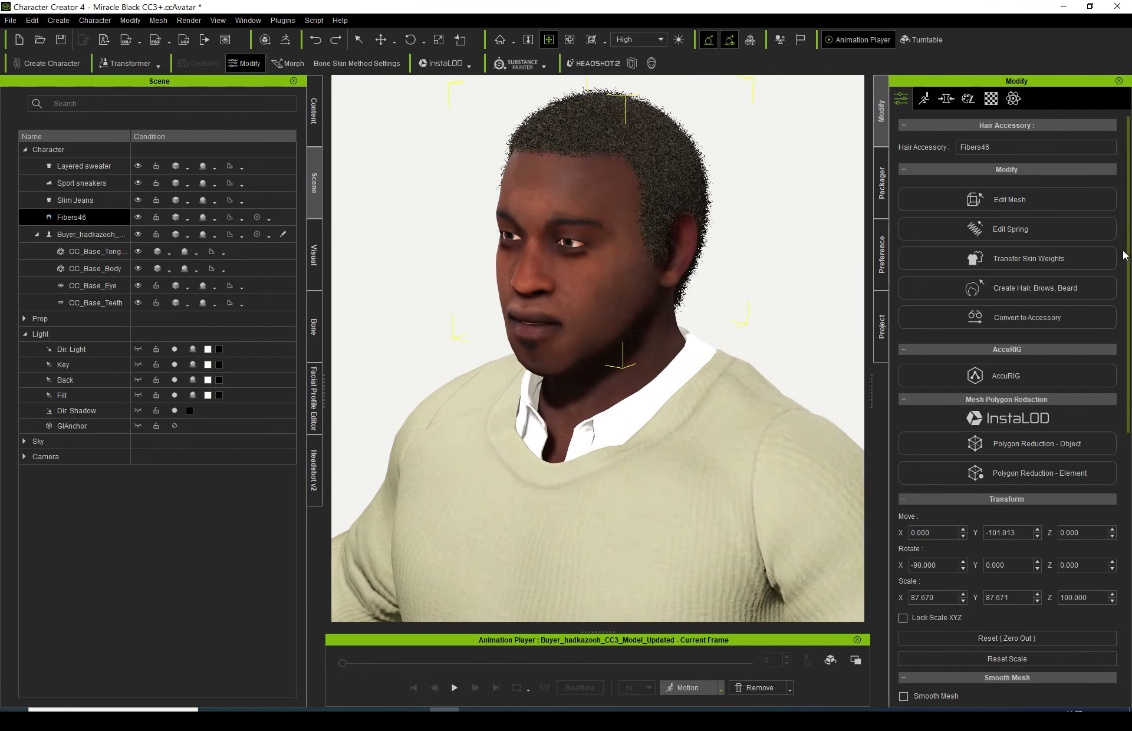
{"action": "left_click_drag", "start_coordinate": [1124, 257], "coordinate": [1128, 301]}
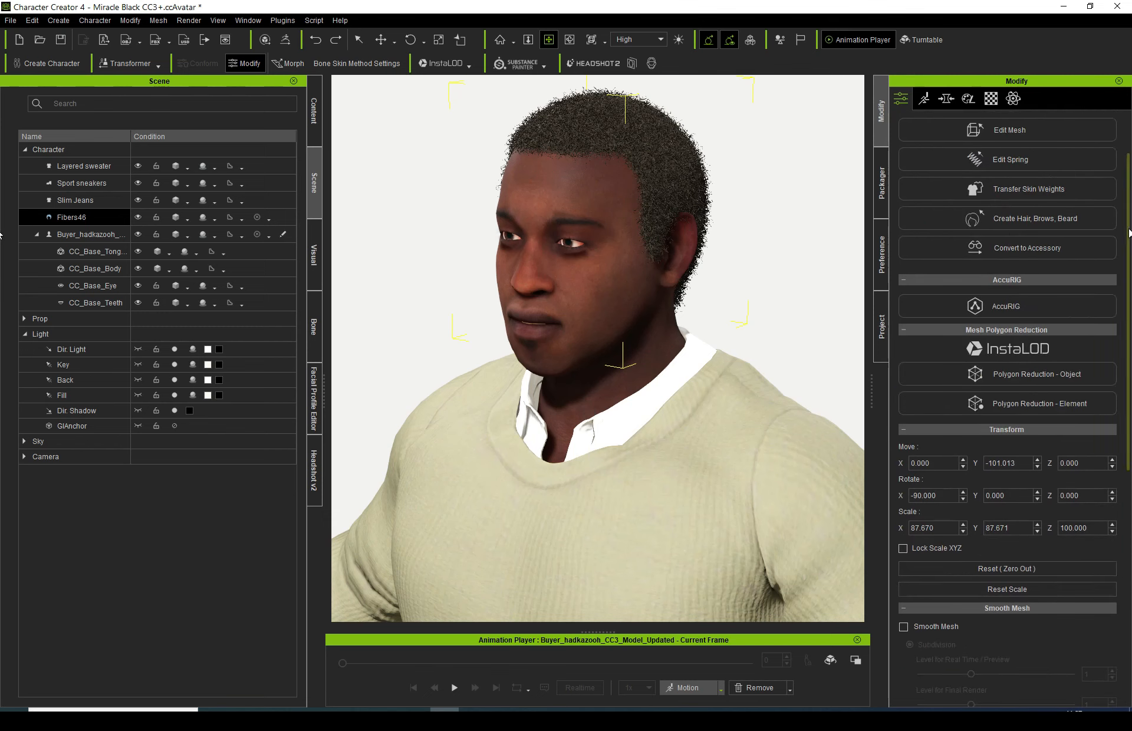
{"action": "scroll", "coordinate": [1066, 400], "scroll_direction": "down", "scroll_amount": 10}
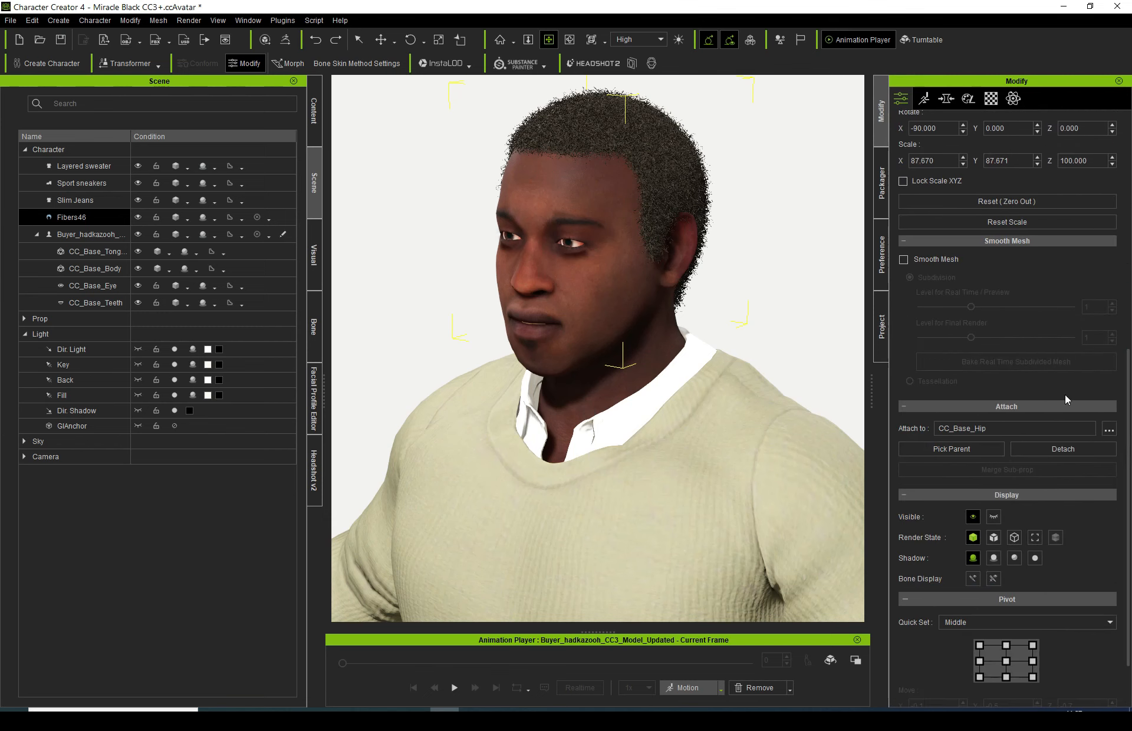
{"action": "left_click", "coordinate": [964, 451]}
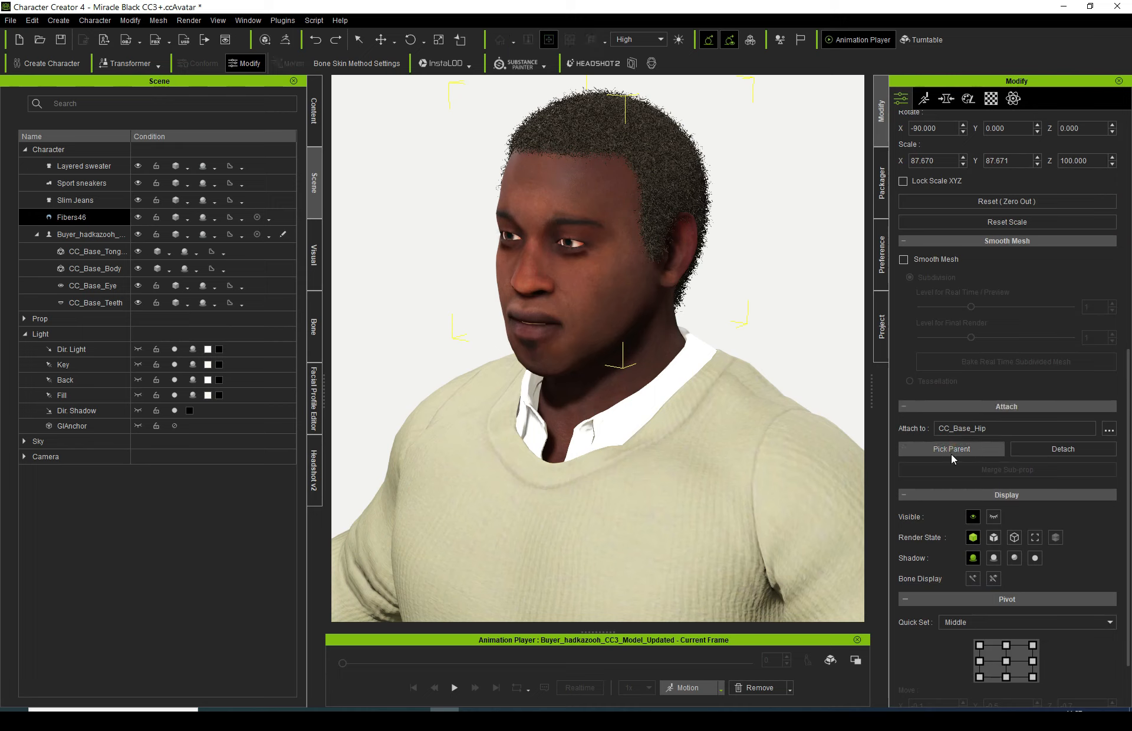
{"action": "left_click", "coordinate": [541, 185]}
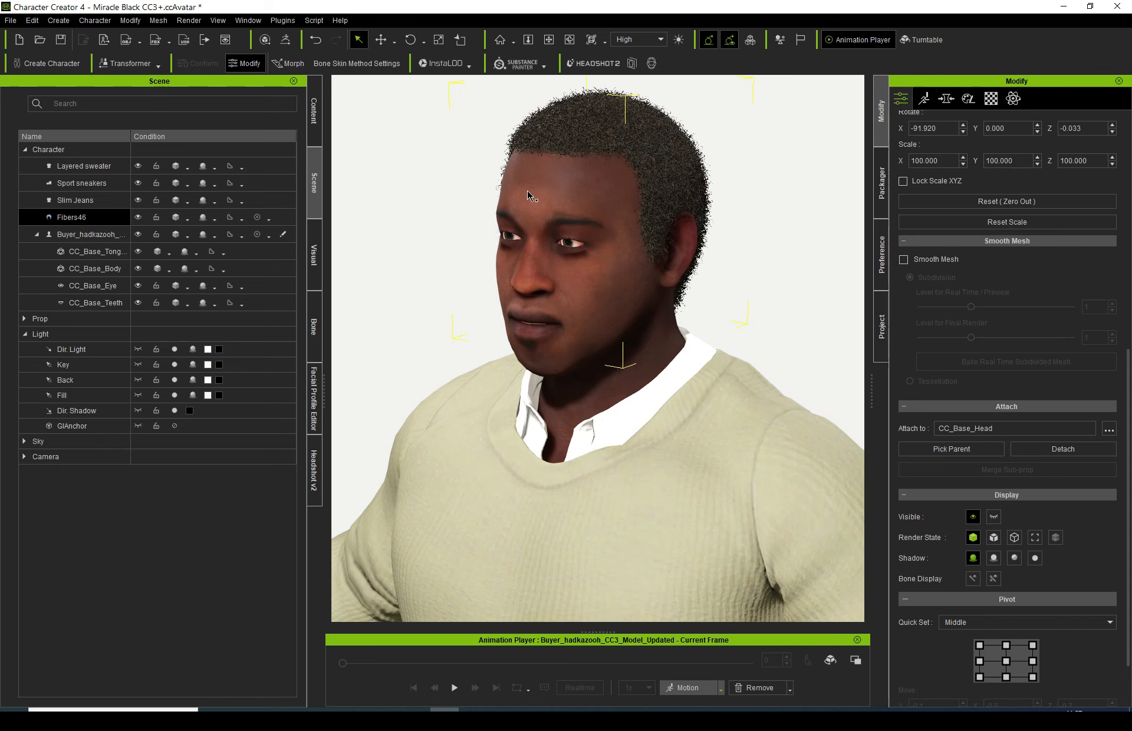
Apply the male Walk_M motion to the character and frame the full body in the view
{"action": "scroll", "coordinate": [730, 469], "scroll_direction": "down", "scroll_amount": 3}
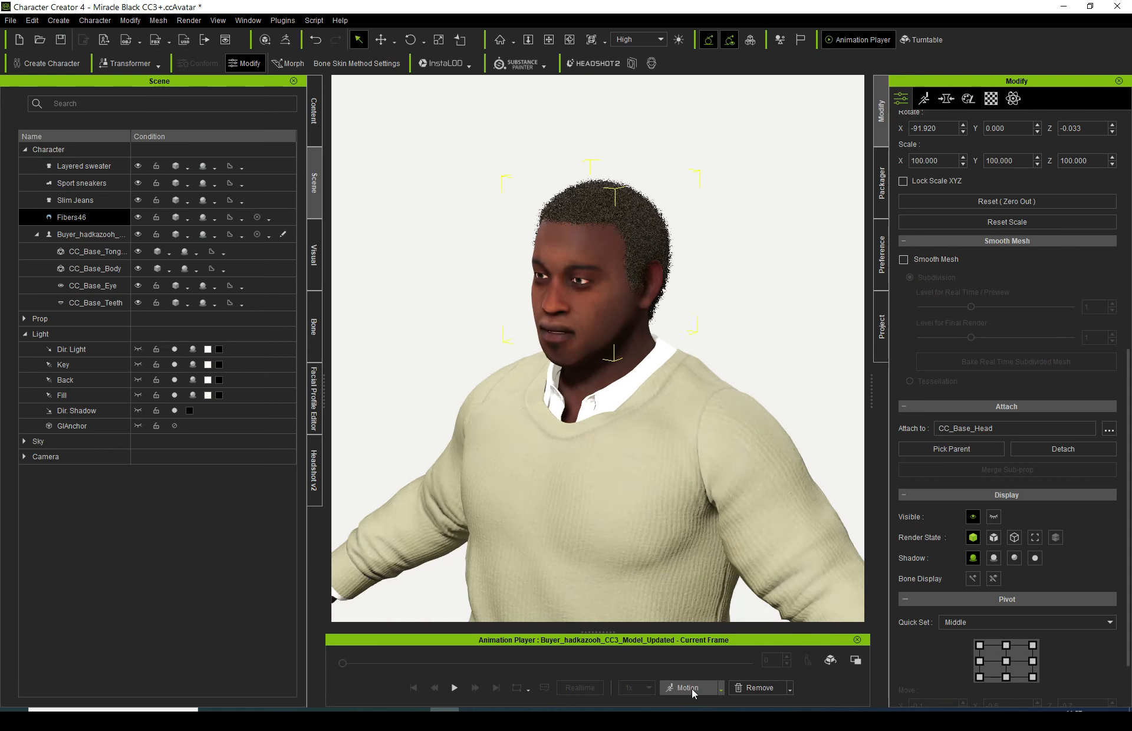
{"action": "left_click", "coordinate": [692, 690]}
{"action": "left_click", "coordinate": [709, 485]}
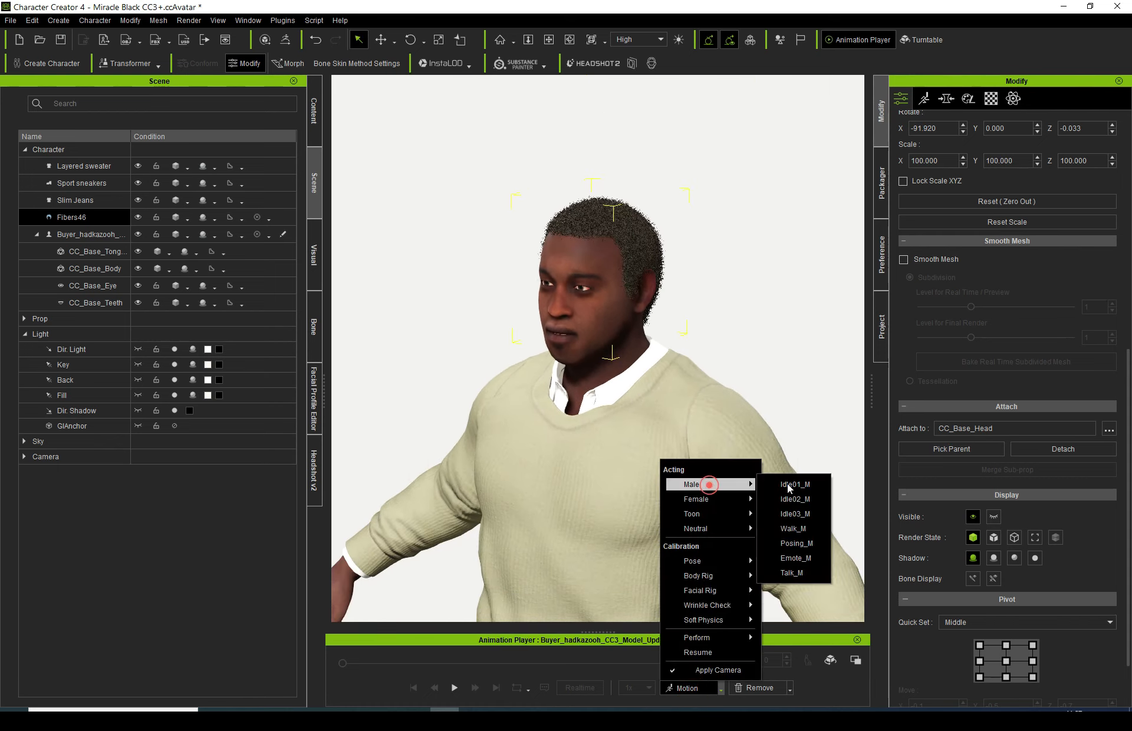
{"action": "left_click", "coordinate": [787, 530]}
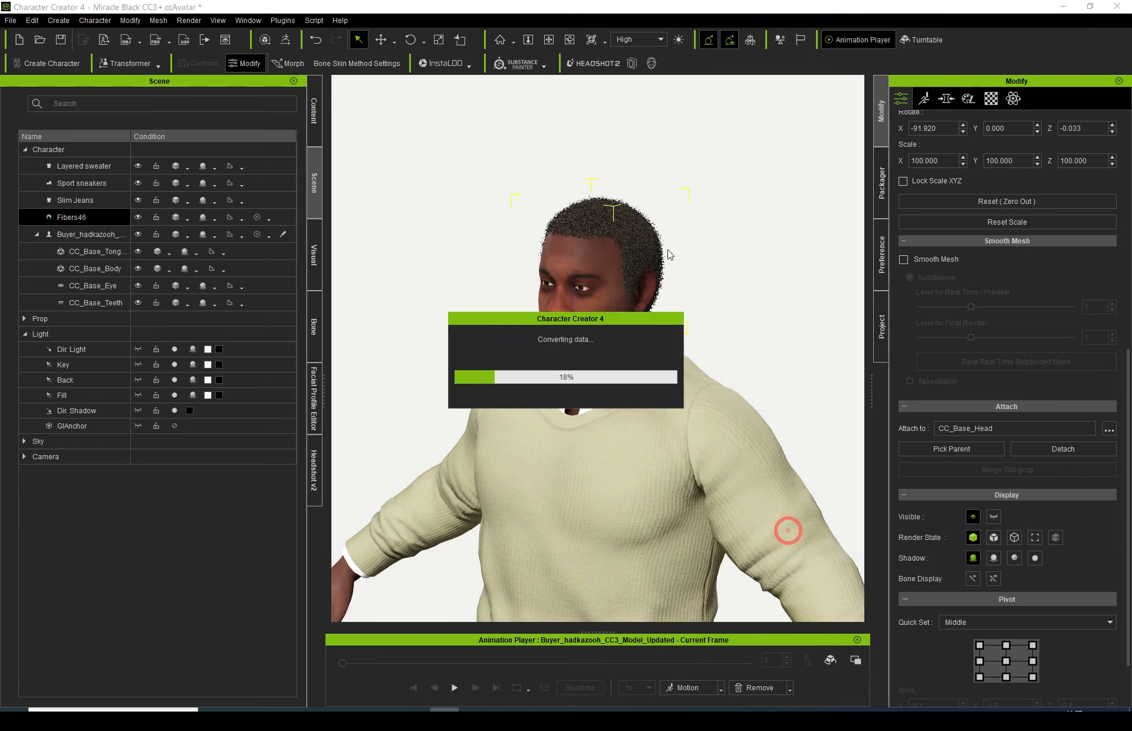
{"action": "left_click", "coordinate": [549, 40]}
{"action": "left_click", "coordinate": [549, 39]}
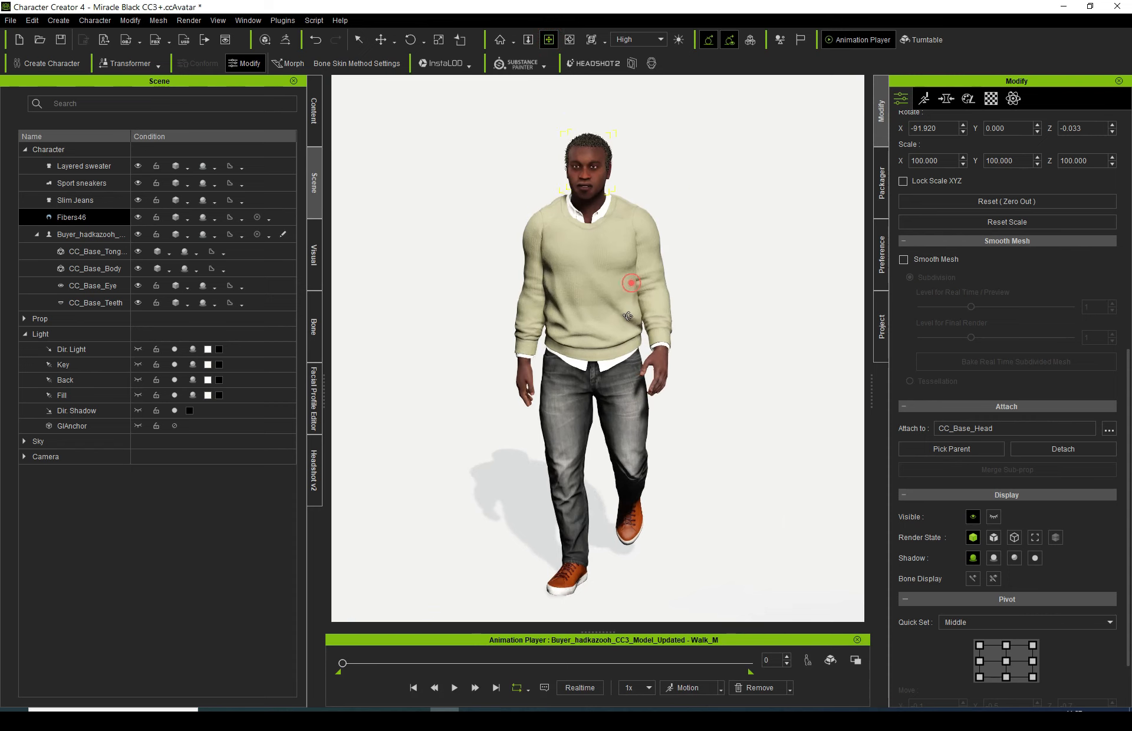
Play the Walk_M motion on the full figure to check that the hair follows the head, and stop it
{"action": "left_click", "coordinate": [991, 99]}
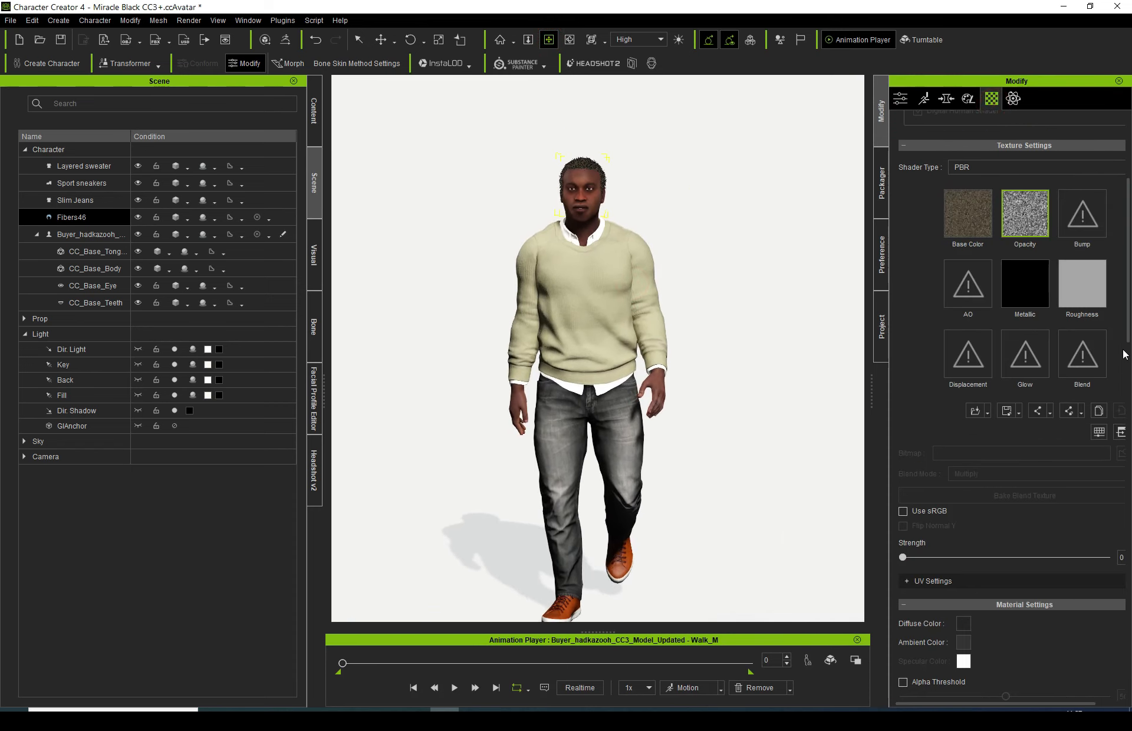
{"action": "left_click_drag", "start_coordinate": [633, 501], "coordinate": [662, 475], "text": "alt"}
{"action": "right_click_drag", "start_coordinate": [661, 477], "coordinate": [651, 538], "text": "alt"}
{"action": "middle_click_drag", "start_coordinate": [650, 539], "coordinate": [648, 513], "text": "alt"}
{"action": "left_click", "coordinate": [454, 687]}
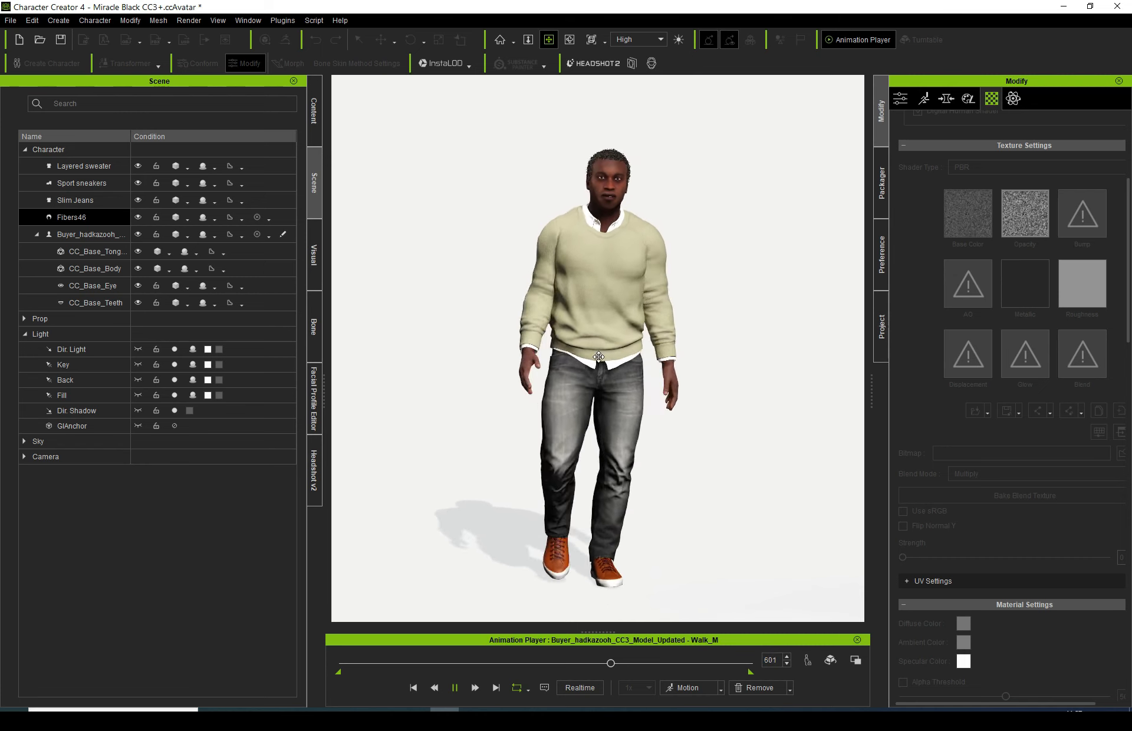
{"action": "key", "text": "space"}
Turn on the auxiliary light and replay the walk close to the head to check the moving hair, and pause it
{"action": "left_click", "coordinate": [679, 40]}
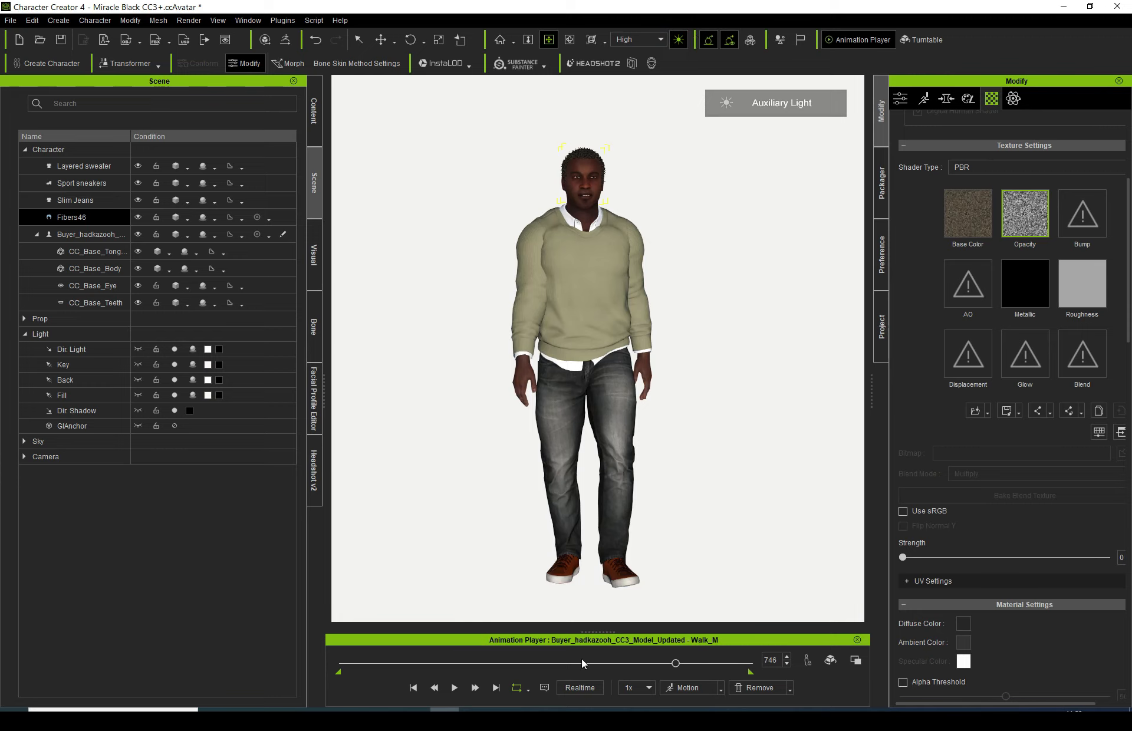
{"action": "left_click", "coordinate": [455, 688]}
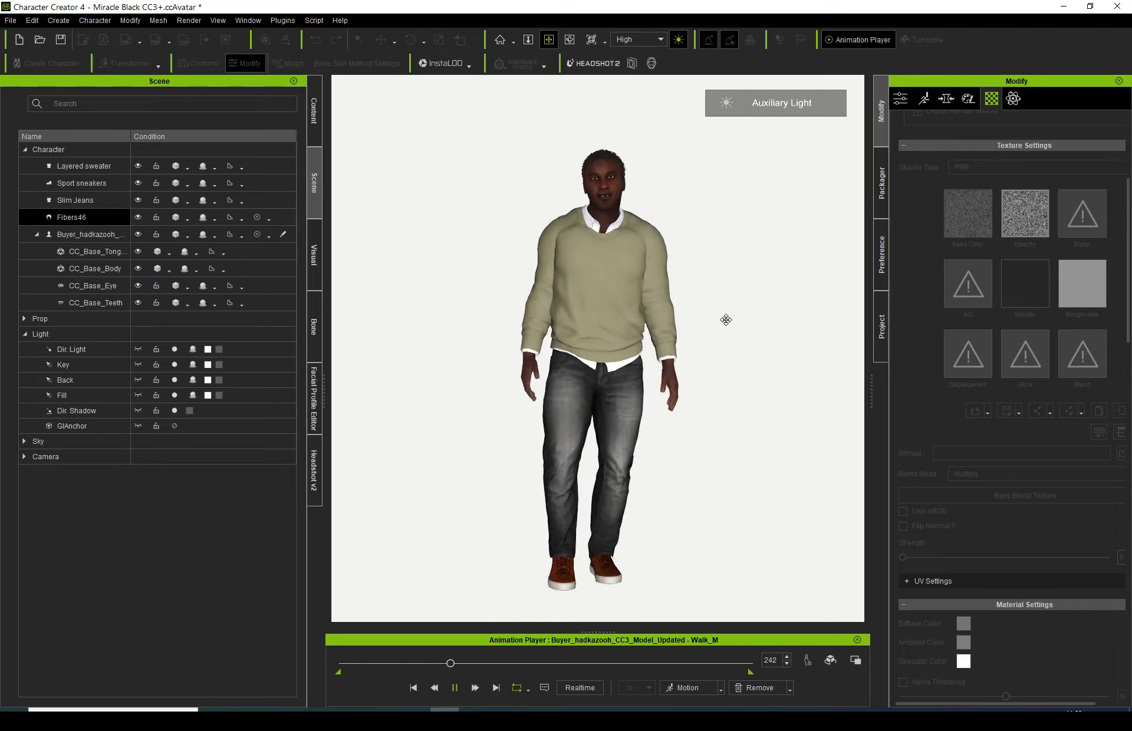
{"action": "left_click_drag", "start_coordinate": [589, 321], "coordinate": [596, 458]}
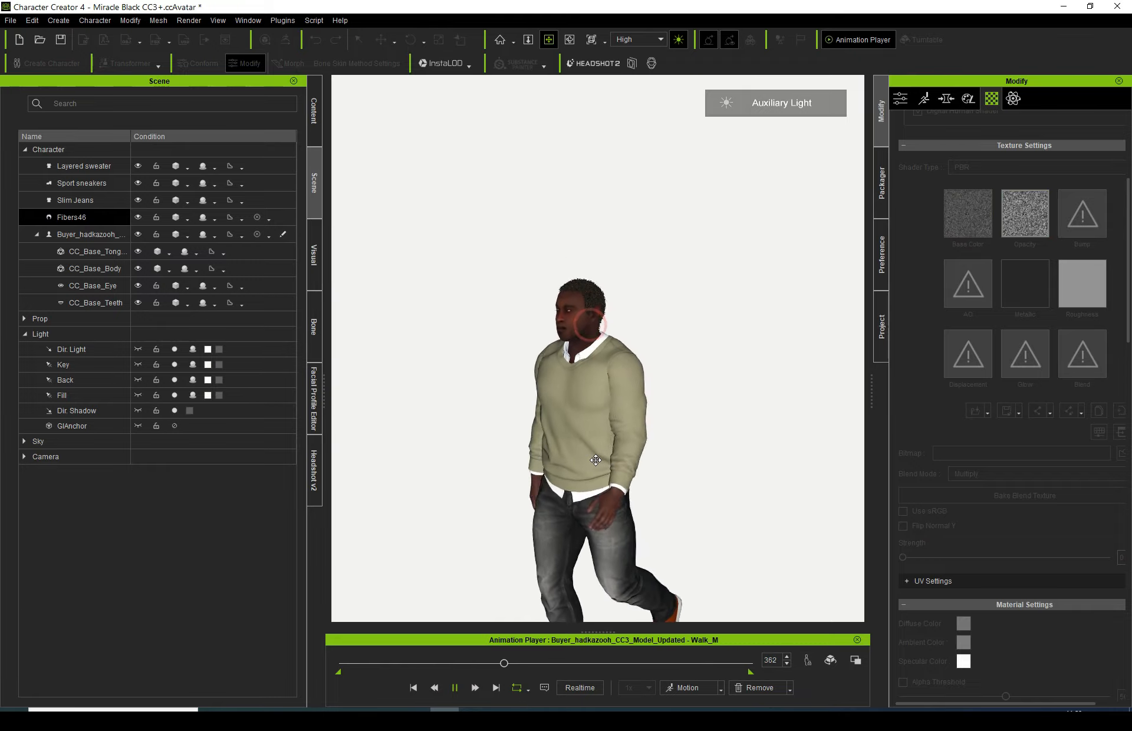
{"action": "scroll", "coordinate": [596, 460], "scroll_direction": "up", "scroll_amount": 5}
{"action": "left_click_drag", "start_coordinate": [581, 277], "coordinate": [730, 319]}
{"action": "scroll", "coordinate": [678, 423], "scroll_direction": "up", "scroll_amount": 5}
{"action": "left_click_drag", "start_coordinate": [730, 318], "coordinate": [568, 276]}
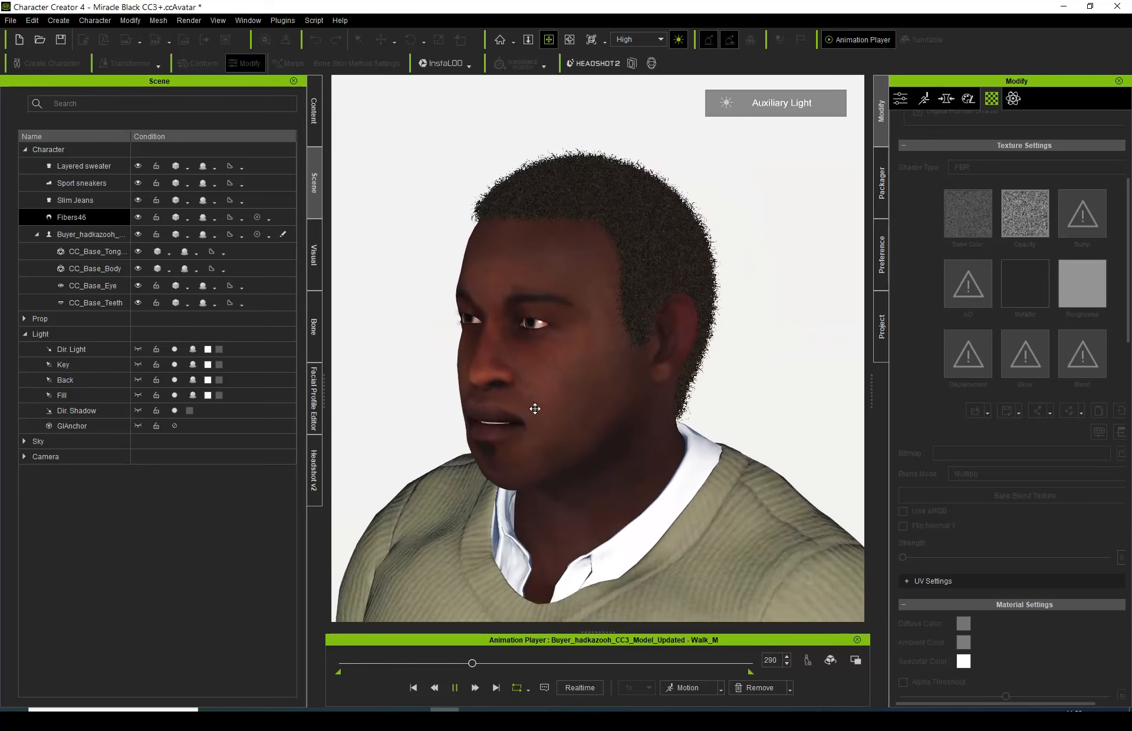
{"action": "left_click", "coordinate": [454, 688]}
Examine the paused character's hair from the front and both sides, and turn off the auxiliary light to compare the look
{"action": "right_click_drag", "start_coordinate": [675, 342], "coordinate": [683, 381]}
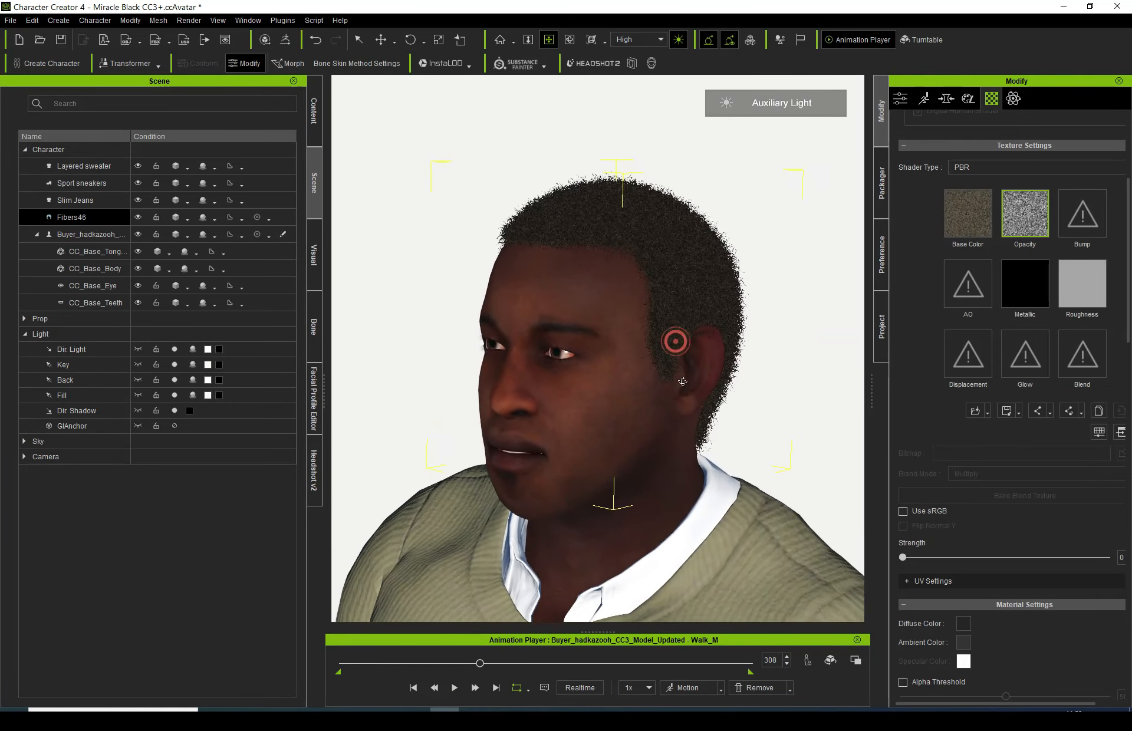
{"action": "right_click_drag", "start_coordinate": [851, 379], "coordinate": [623, 335]}
{"action": "right_click_drag", "start_coordinate": [623, 414], "coordinate": [624, 298], "text": "alt"}
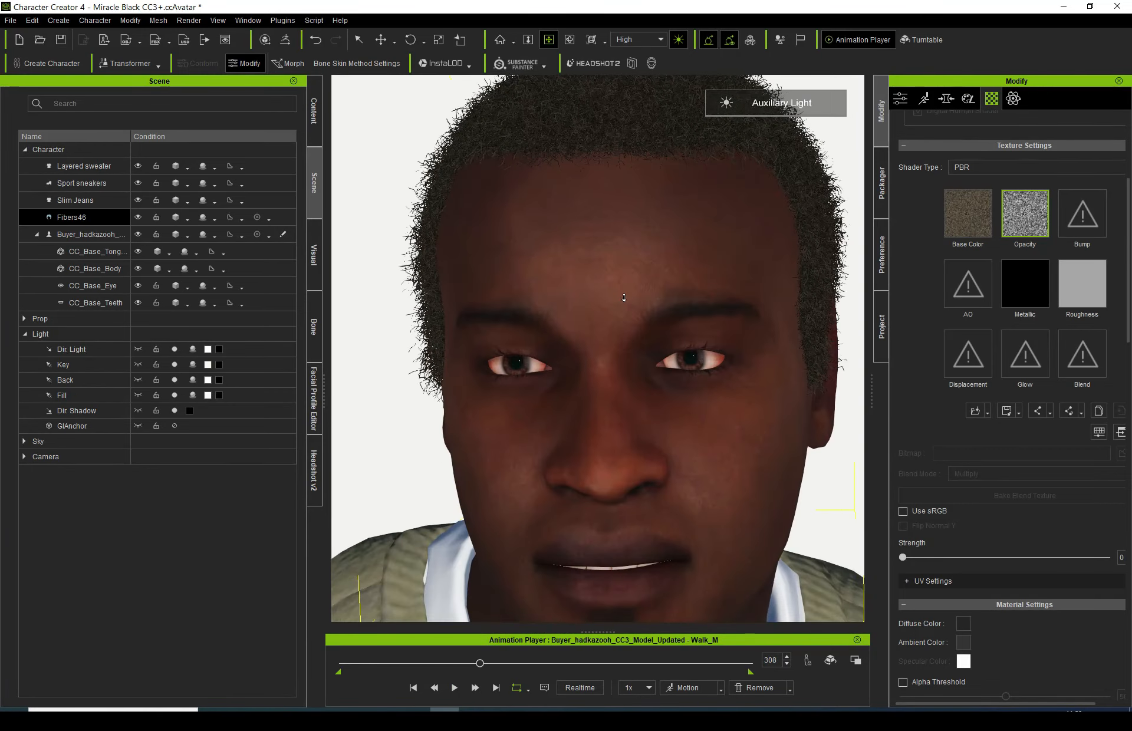
{"action": "right_click_drag", "start_coordinate": [646, 381], "coordinate": [652, 341]}
{"action": "middle_click_drag", "start_coordinate": [655, 498], "coordinate": [665, 431]}
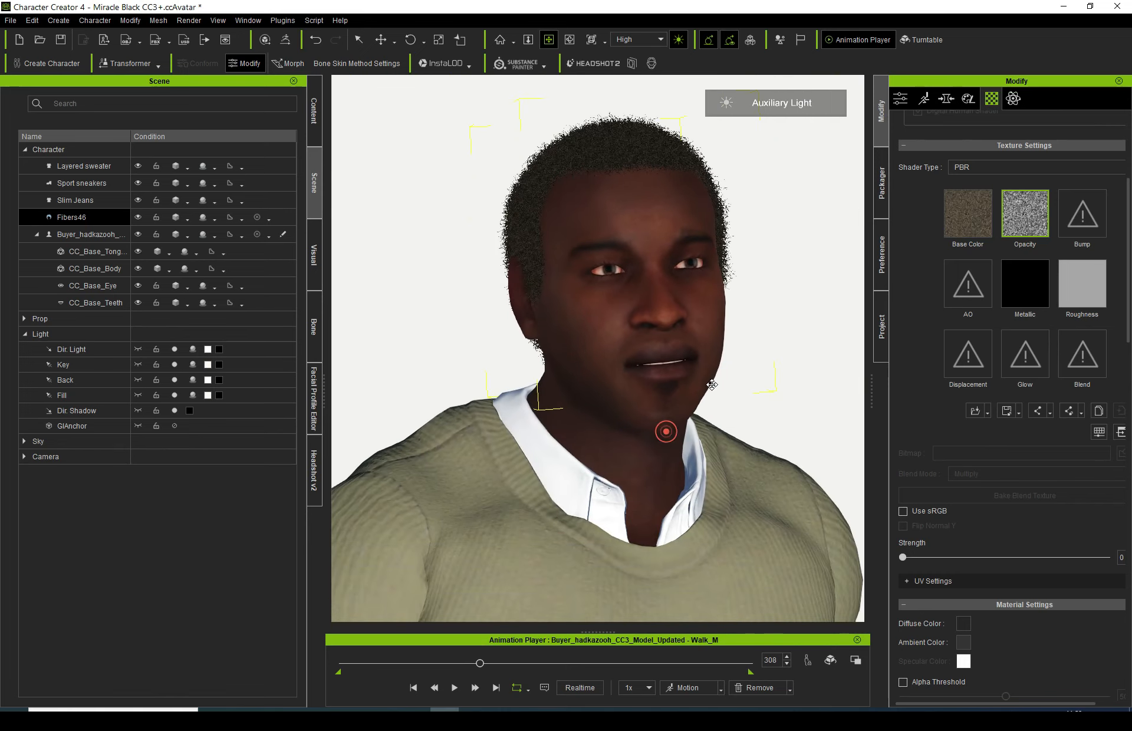
{"action": "right_click_drag", "start_coordinate": [666, 431], "coordinate": [495, 414]}
{"action": "mouse_move", "coordinate": [635, 366]}
{"action": "middle_mouse_down"}
{"action": "mouse_move", "coordinate": [659, 444]}
{"action": "mouse_move", "coordinate": [639, 344]}
{"action": "middle_mouse_up"}
{"action": "right_click_drag", "start_coordinate": [639, 347], "coordinate": [856, 438]}
{"action": "right_click_drag", "start_coordinate": [612, 384], "coordinate": [659, 206]}
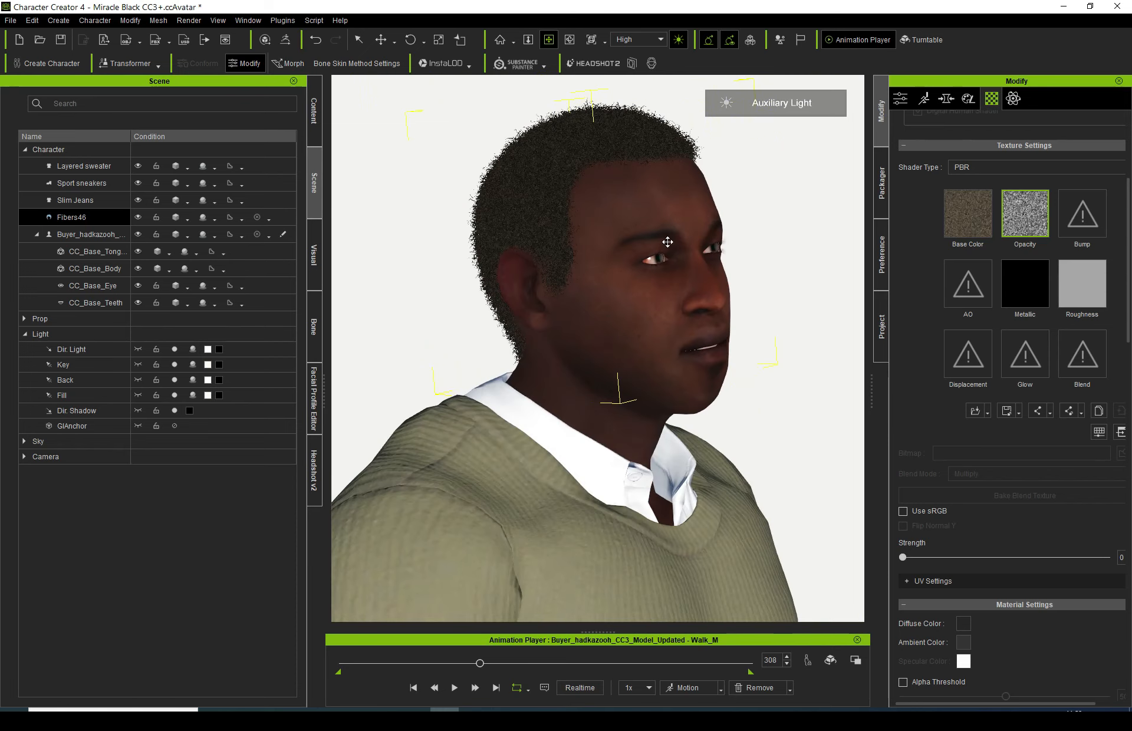
{"action": "right_click_drag", "start_coordinate": [557, 333], "coordinate": [813, 130]}
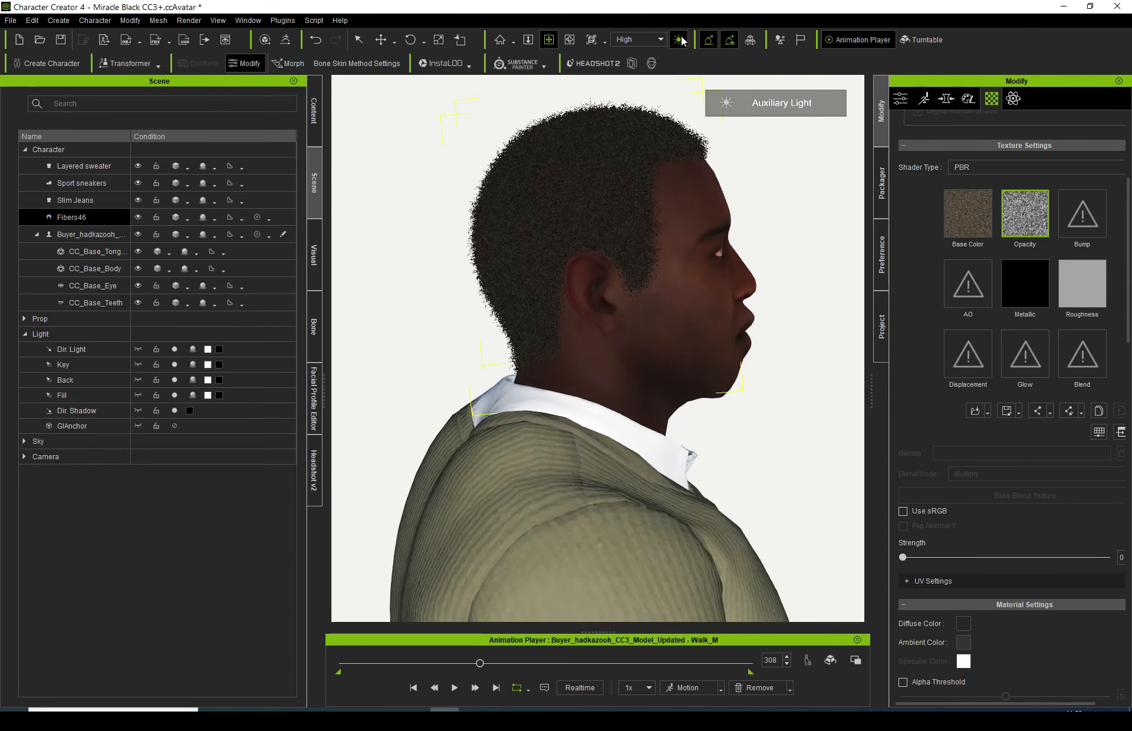
{"action": "right_click_drag", "start_coordinate": [678, 321], "coordinate": [706, 416]}
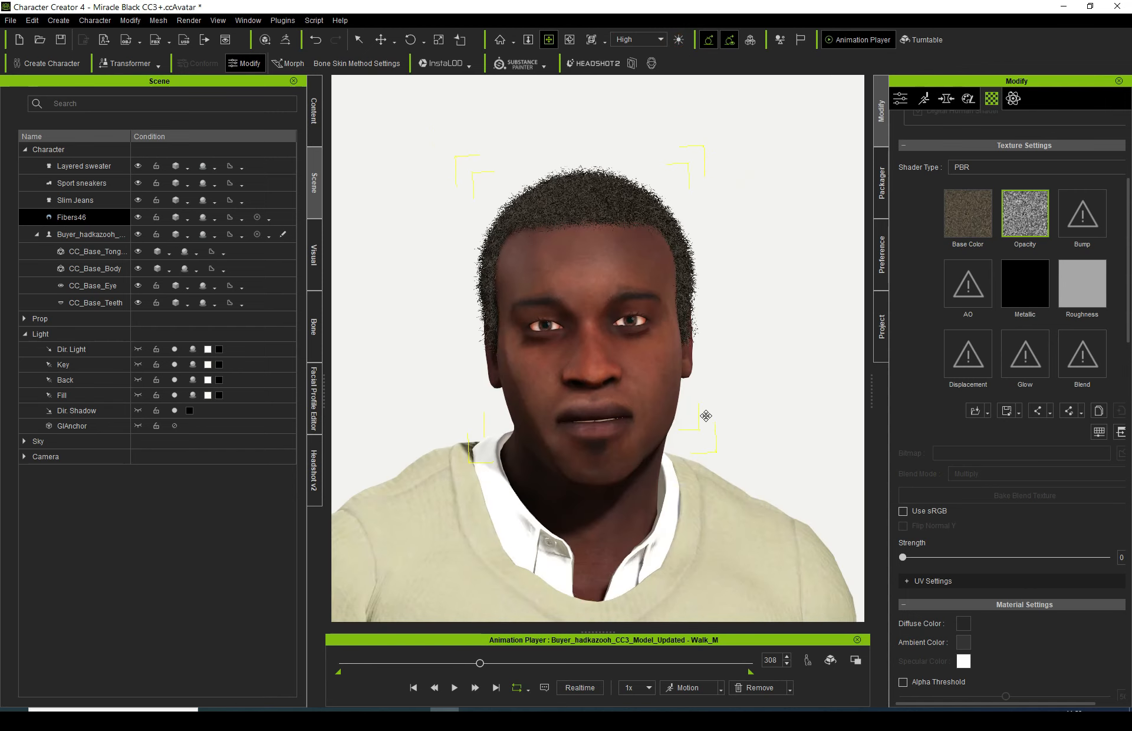
Frame the paused character's full body and examine the finished hair with the outfit from the front
{"action": "scroll", "coordinate": [701, 283], "scroll_direction": "down", "scroll_amount": 10}
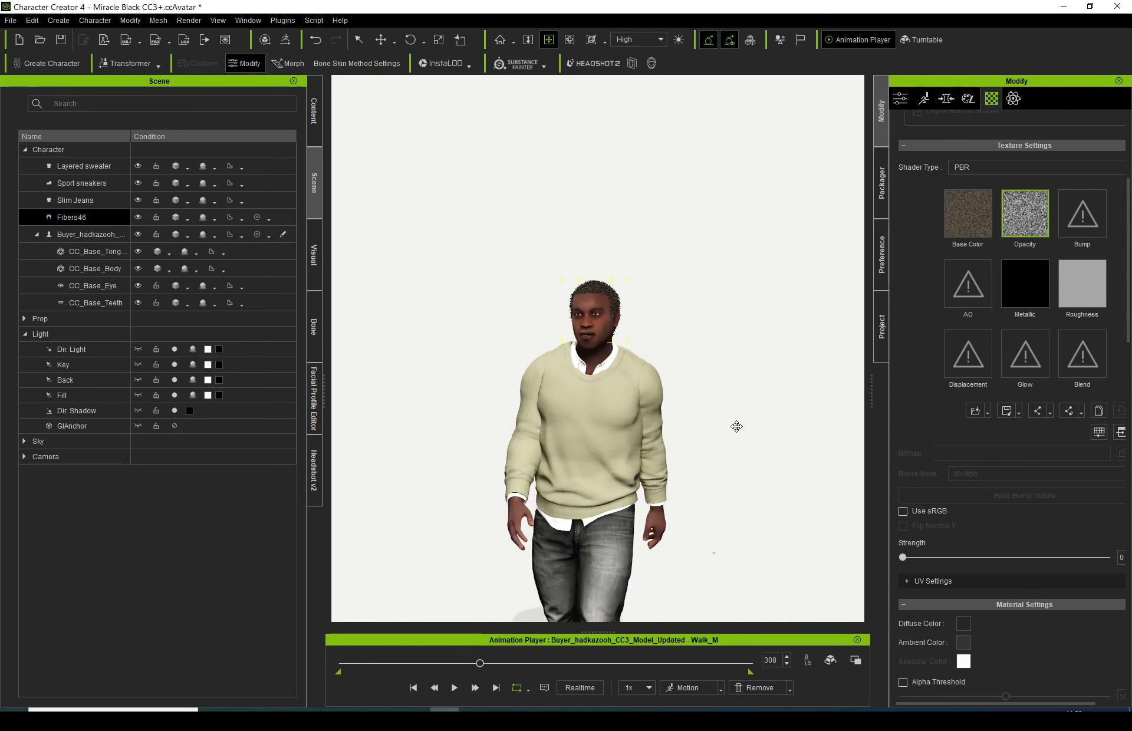
{"action": "middle_click_drag", "start_coordinate": [737, 426], "coordinate": [741, 407]}
{"action": "right_click_drag", "start_coordinate": [702, 395], "coordinate": [656, 419]}
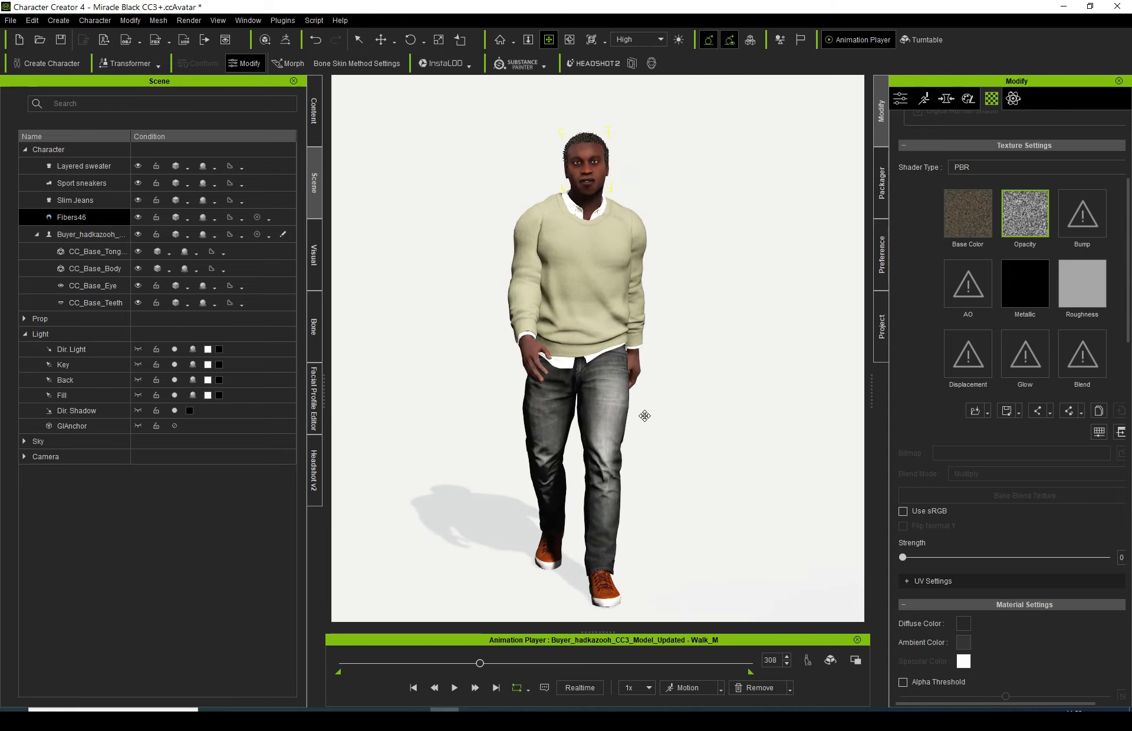
{"action": "middle_click_drag", "start_coordinate": [733, 344], "coordinate": [715, 349]}
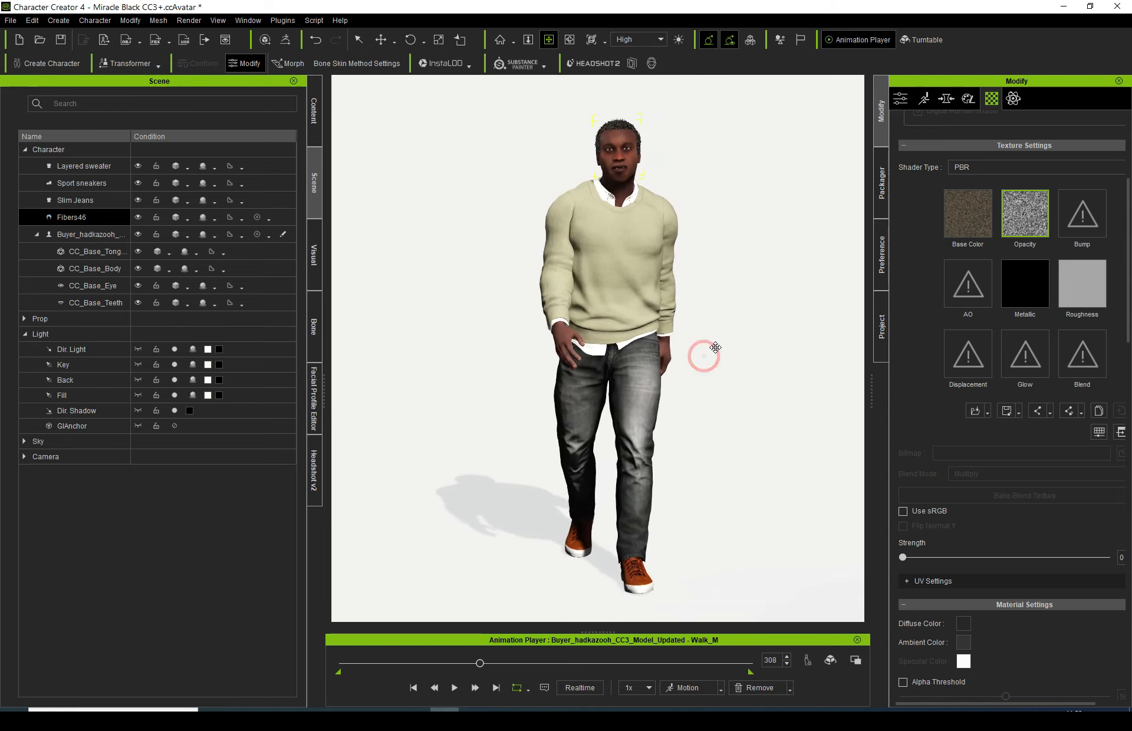
{"action": "right_click_drag", "start_coordinate": [710, 350], "coordinate": [624, 371]}
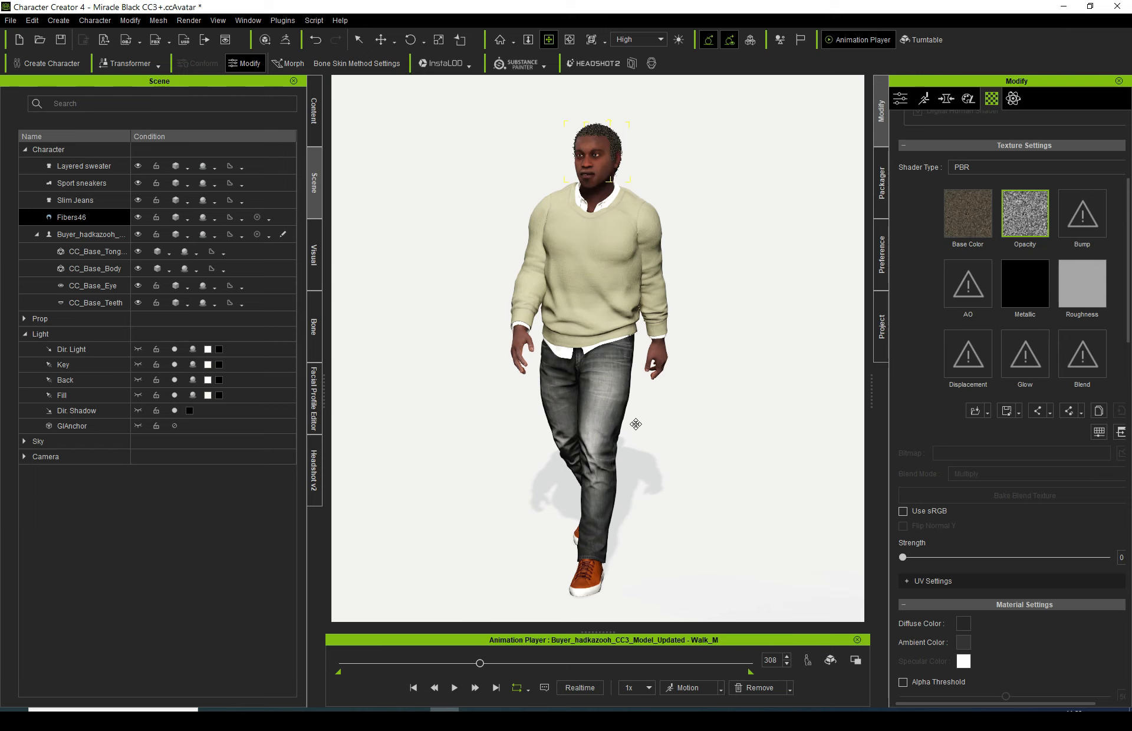
{"action": "right_click_drag", "start_coordinate": [633, 423], "coordinate": [709, 417]}
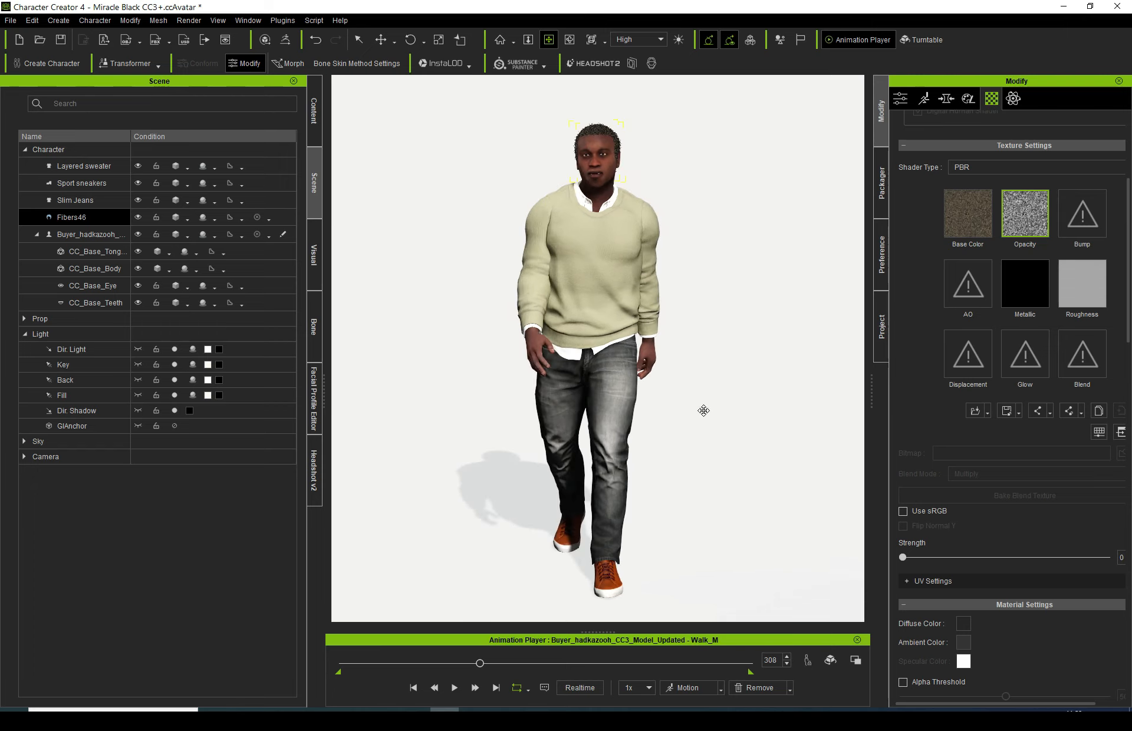
{"action": "left_click", "coordinate": [614, 388]}
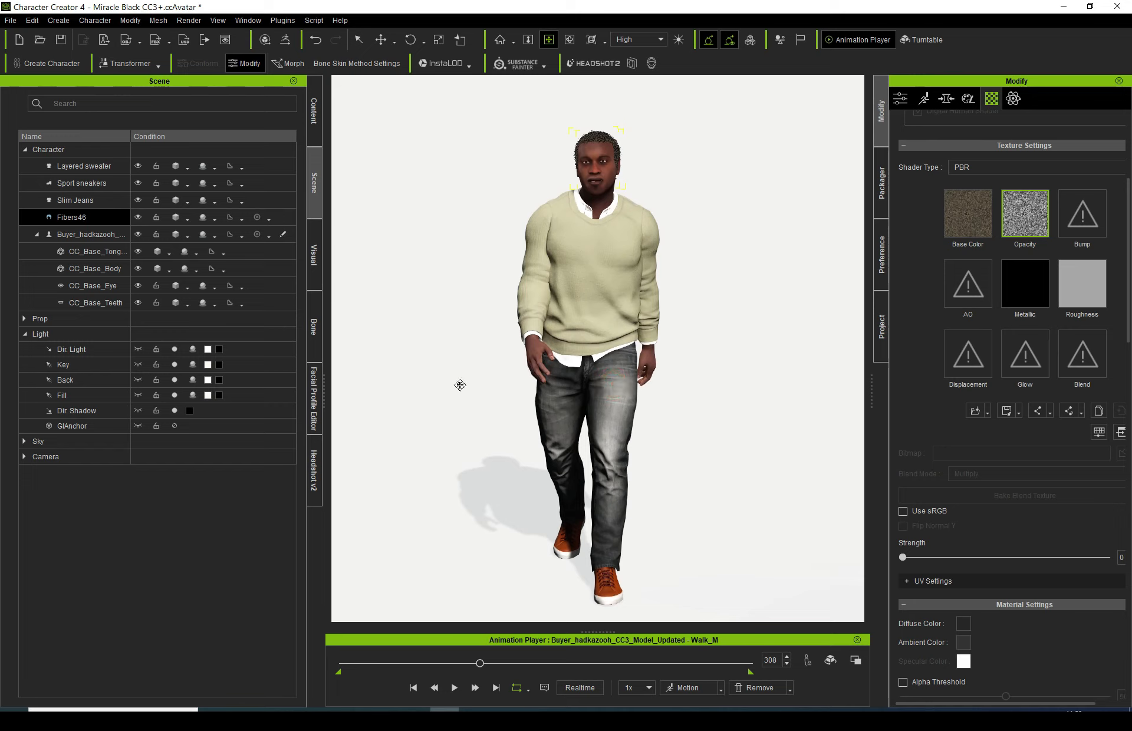
Examine the full figure in its walking pose from several angles to judge how the hair looks on the whole character
{"action": "left_click_drag", "start_coordinate": [678, 449], "coordinate": [678, 424]}
{"action": "right_click_drag", "start_coordinate": [679, 448], "coordinate": [470, 451]}
{"action": "right_click_drag", "start_coordinate": [577, 453], "coordinate": [655, 450]}
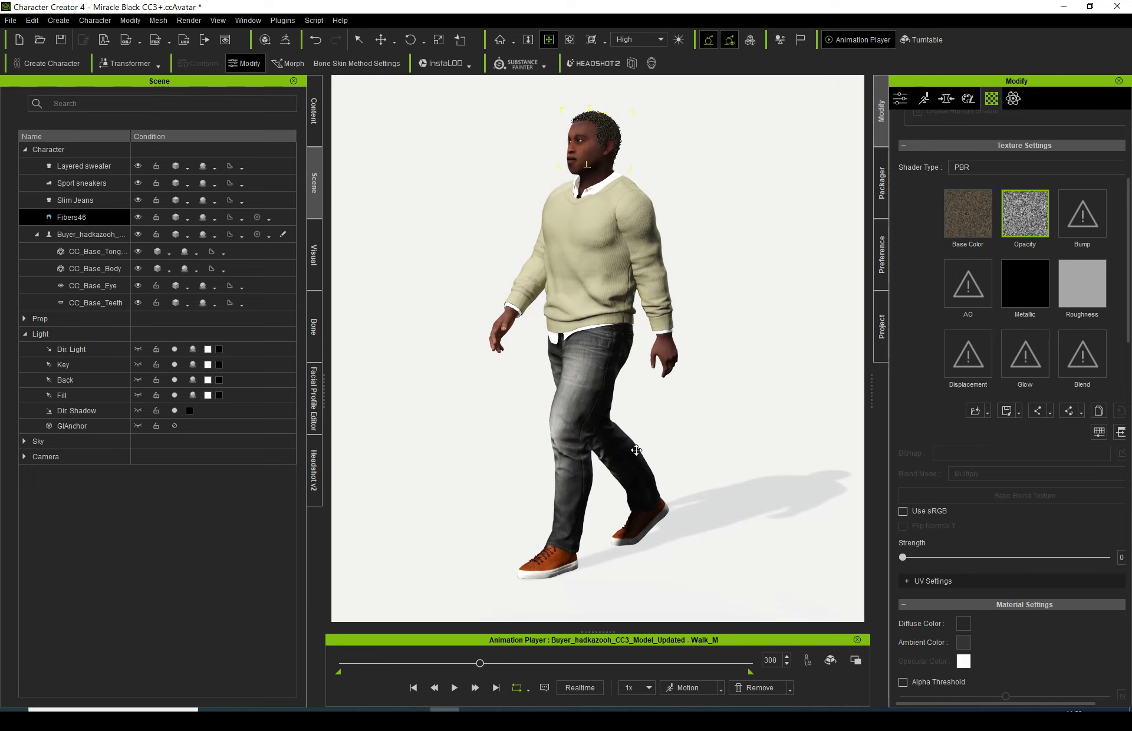
{"action": "middle_click_drag", "start_coordinate": [632, 407], "coordinate": [633, 406]}
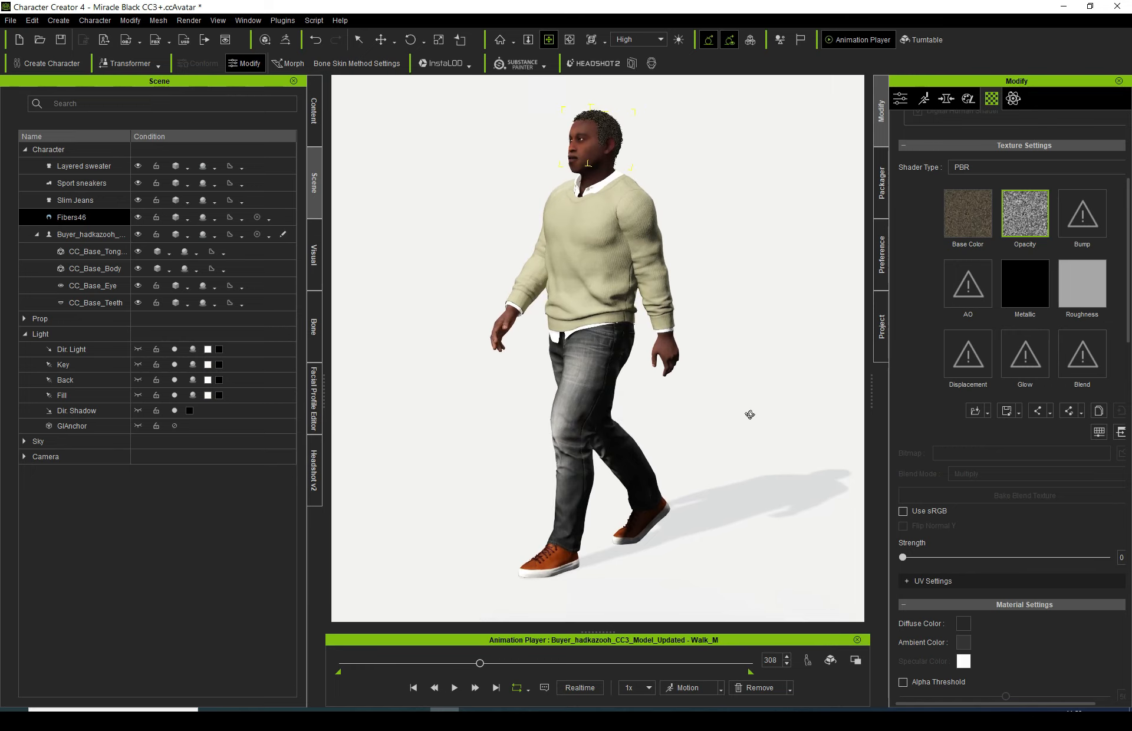
{"action": "right_click_drag", "start_coordinate": [749, 415], "coordinate": [448, 410]}
{"action": "right_click_drag", "start_coordinate": [656, 416], "coordinate": [650, 376]}
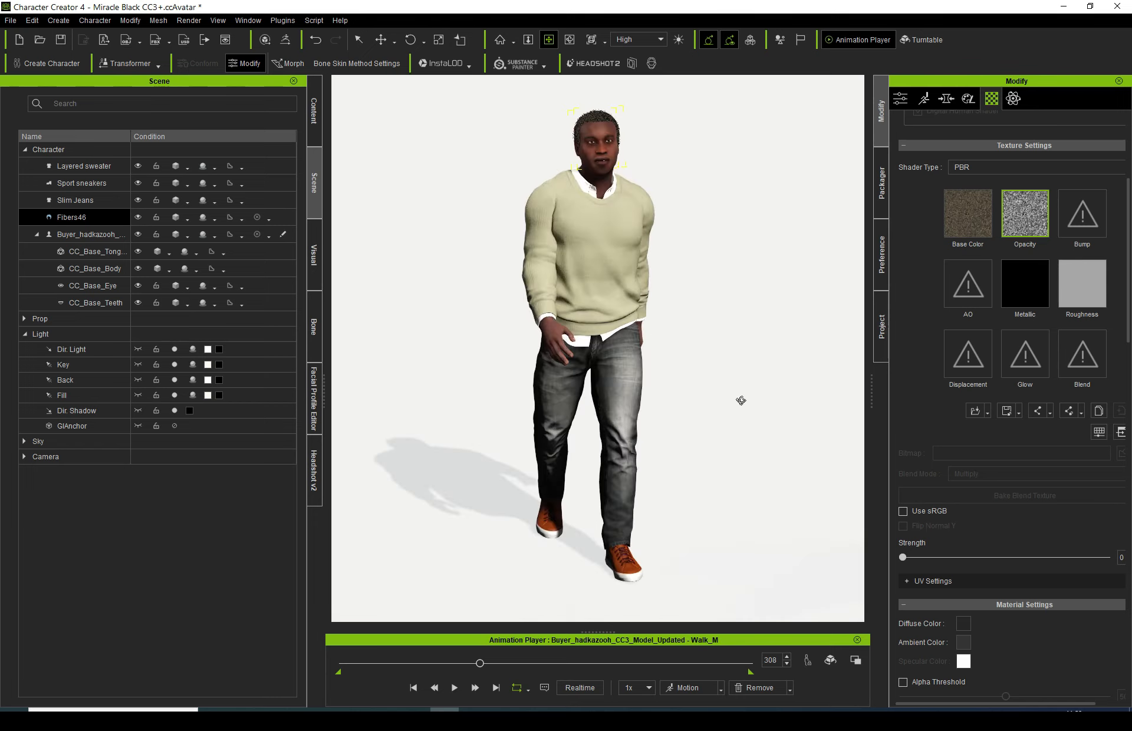
{"action": "right_click_drag", "start_coordinate": [741, 400], "coordinate": [424, 401]}
{"action": "right_click_drag", "start_coordinate": [706, 401], "coordinate": [408, 401]}
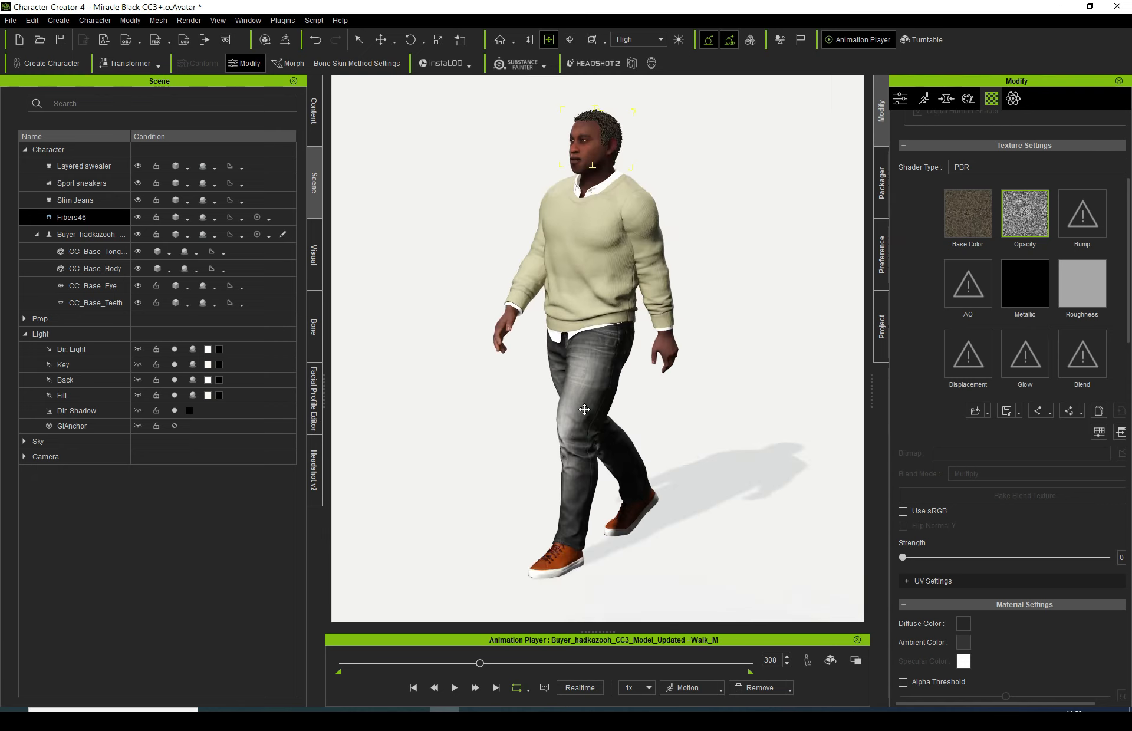
{"action": "middle_click_drag", "start_coordinate": [588, 409], "coordinate": [550, 409]}
{"action": "right_click_drag", "start_coordinate": [663, 409], "coordinate": [712, 410]}
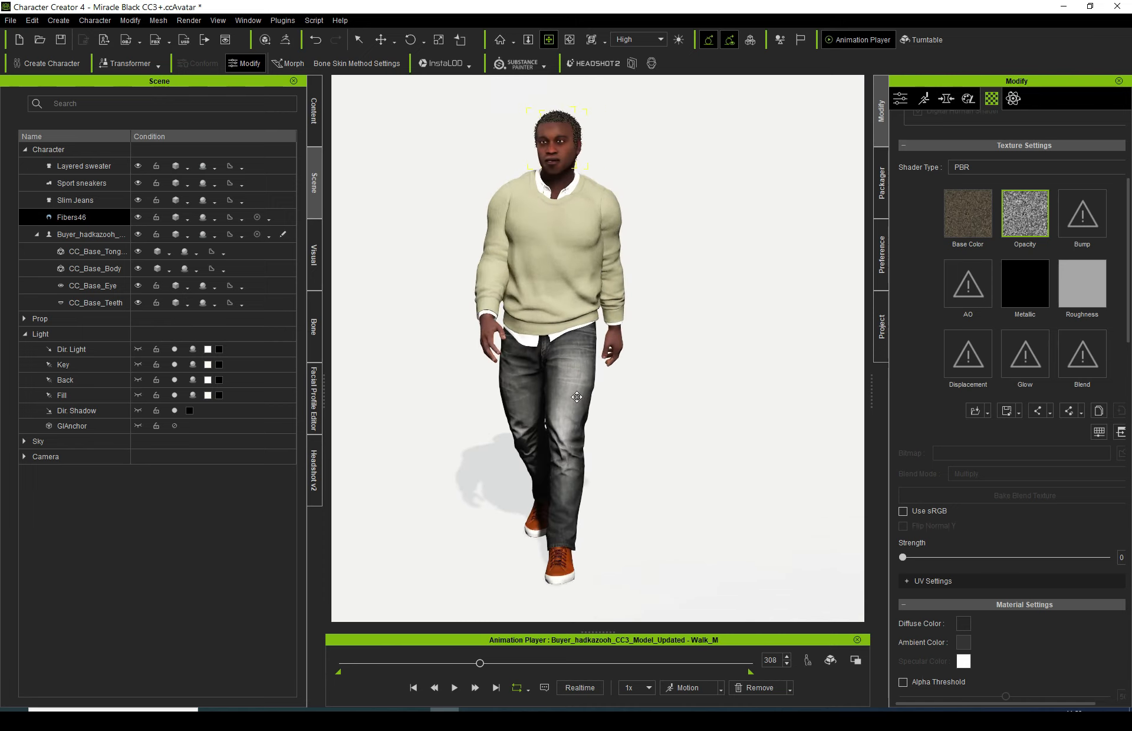
{"action": "middle_click_drag", "start_coordinate": [577, 397], "coordinate": [591, 445]}
{"action": "right_click_drag", "start_coordinate": [687, 419], "coordinate": [743, 418]}
{"action": "middle_click_drag", "start_coordinate": [609, 394], "coordinate": [573, 317]}
{"action": "scroll", "coordinate": [584, 366], "scroll_direction": "up", "scroll_amount": 1}
{"action": "scroll", "coordinate": [585, 365], "scroll_direction": "up", "scroll_amount": 5}
{"action": "scroll", "coordinate": [560, 270], "scroll_direction": "down", "scroll_amount": 5}
{"action": "right_click_drag", "start_coordinate": [688, 367], "coordinate": [714, 401]}
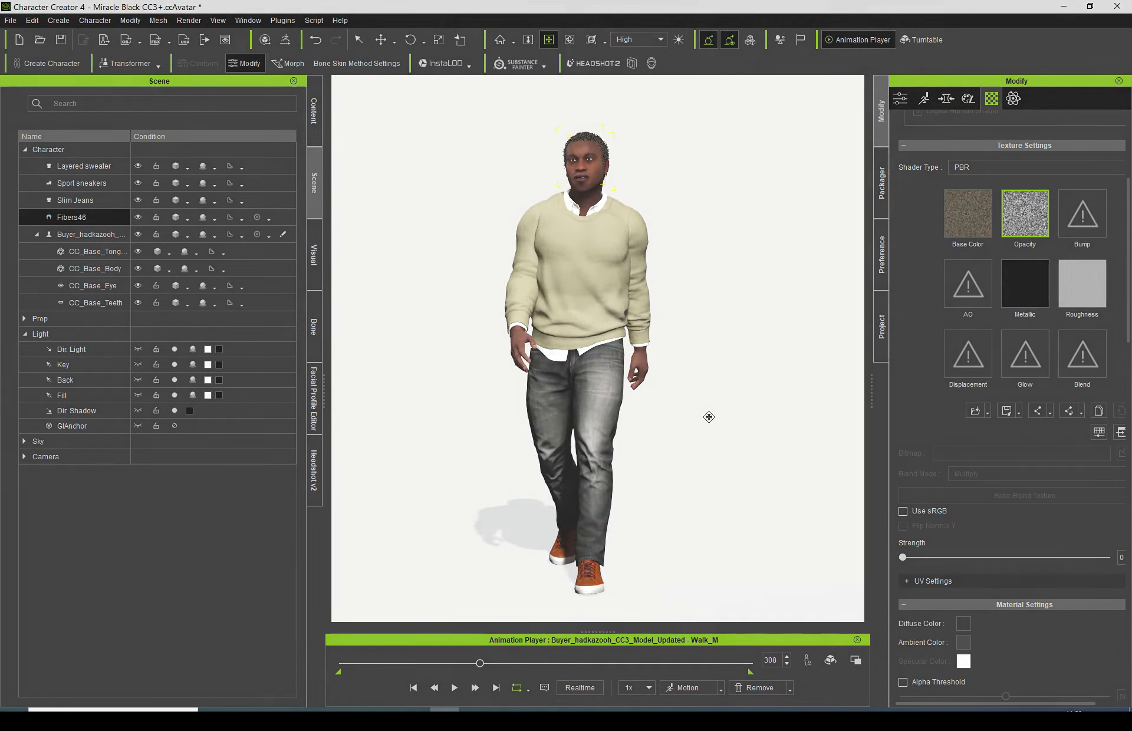